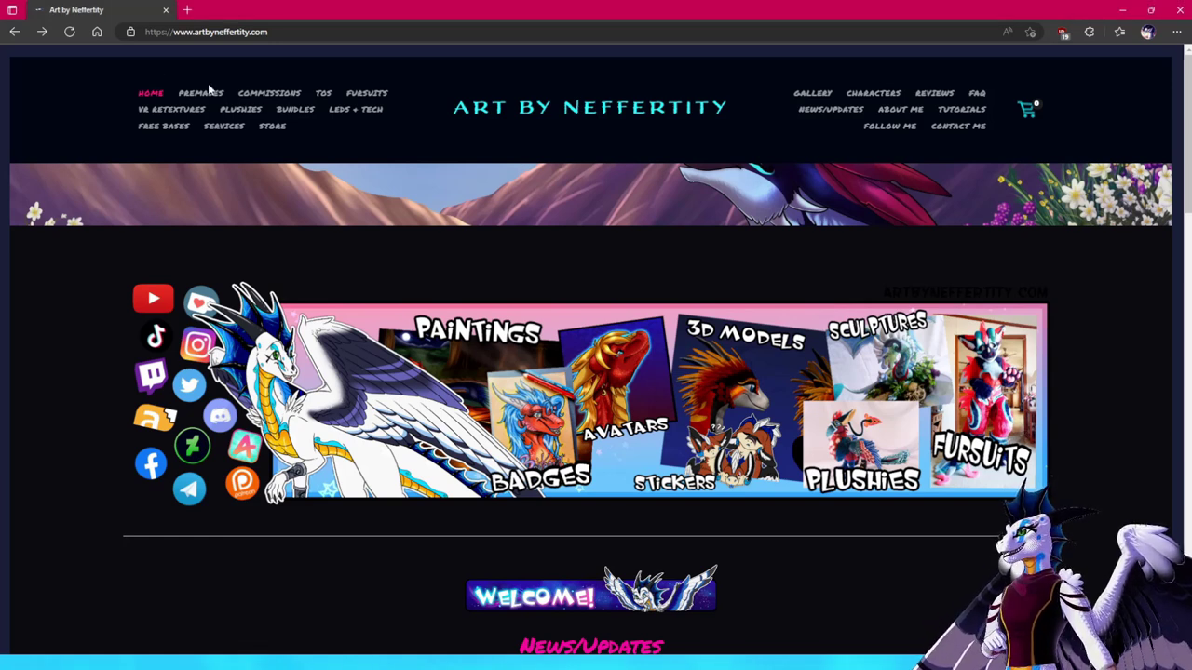
Open the Aether Wings asset page in the store and review its phys bone settings and package description
{"action": "left_click", "coordinate": [285, 131]}
{"action": "scroll", "coordinate": [266, 294], "scroll_direction": "down", "scroll_amount": 3}
{"action": "left_click", "coordinate": [266, 294]}
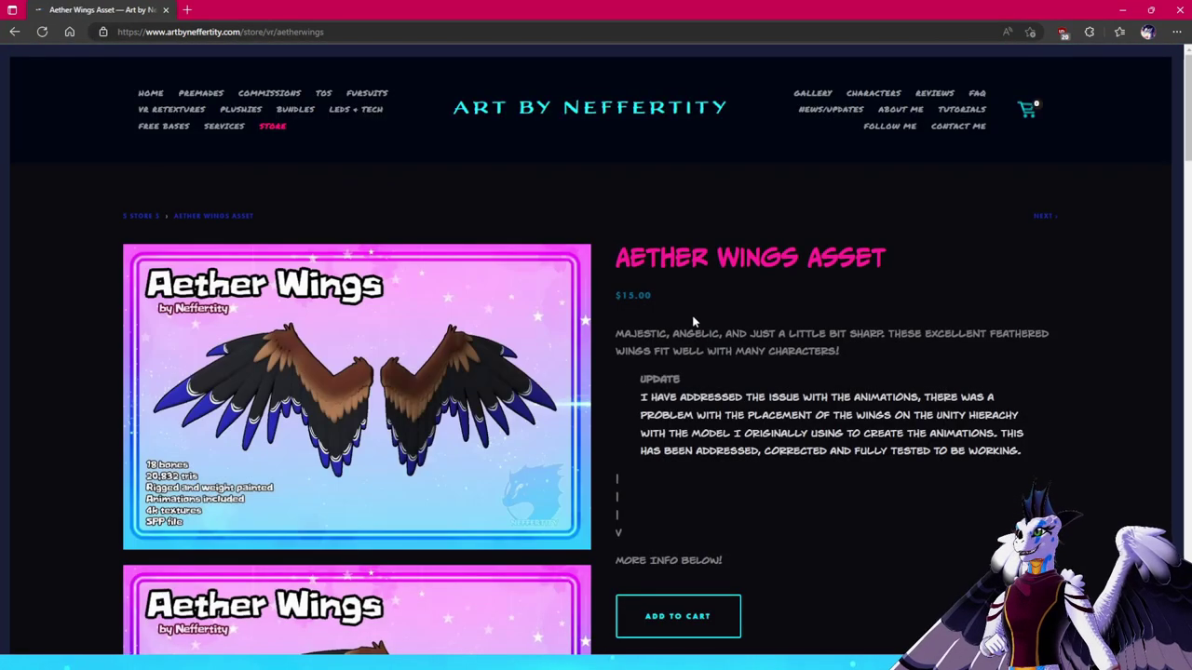
{"action": "scroll", "coordinate": [661, 335], "scroll_direction": "down", "scroll_amount": 2}
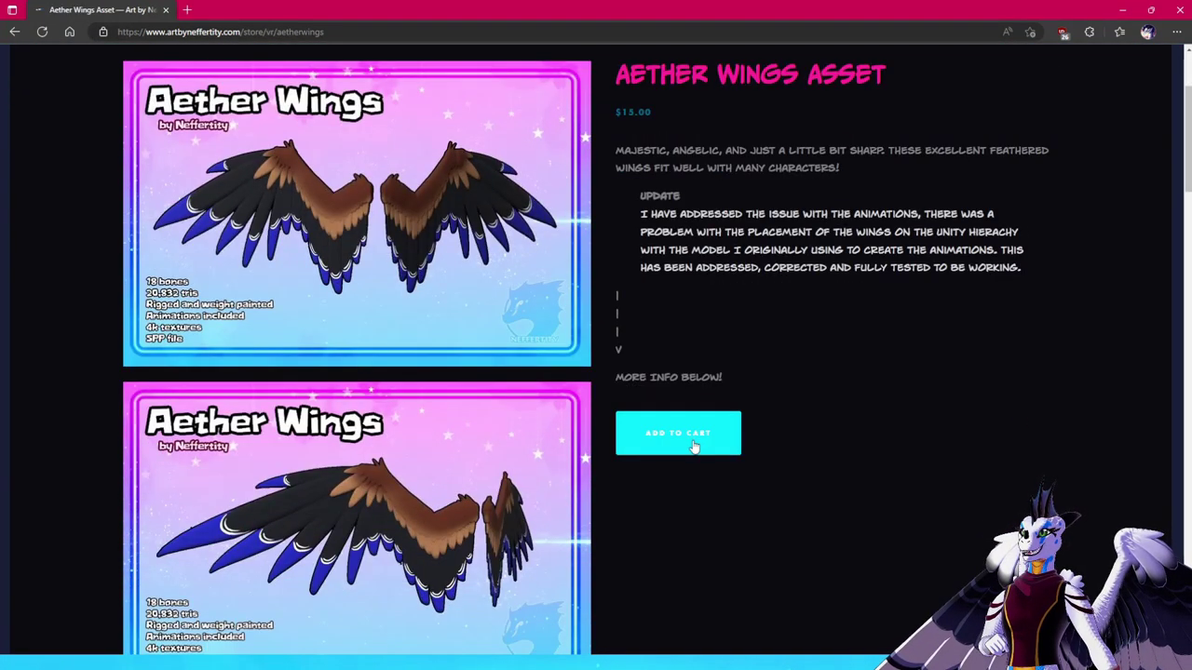
{"action": "scroll", "coordinate": [734, 391], "scroll_direction": "up", "scroll_amount": 1}
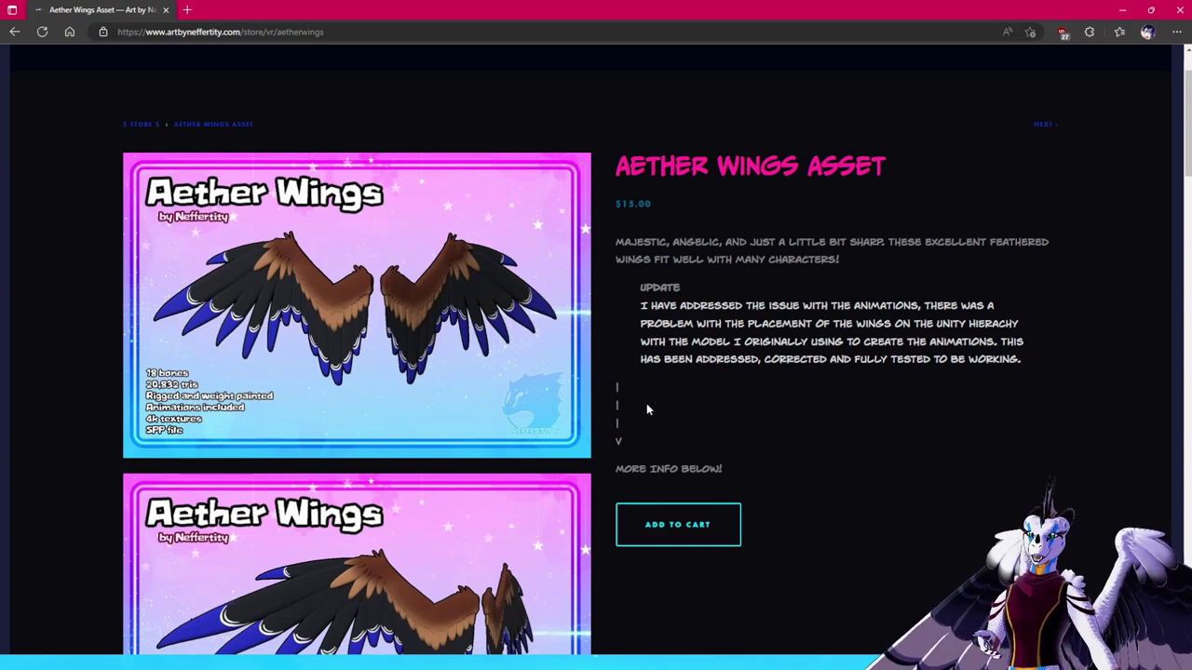
{"action": "scroll", "coordinate": [646, 406], "scroll_direction": "down", "scroll_amount": 15}
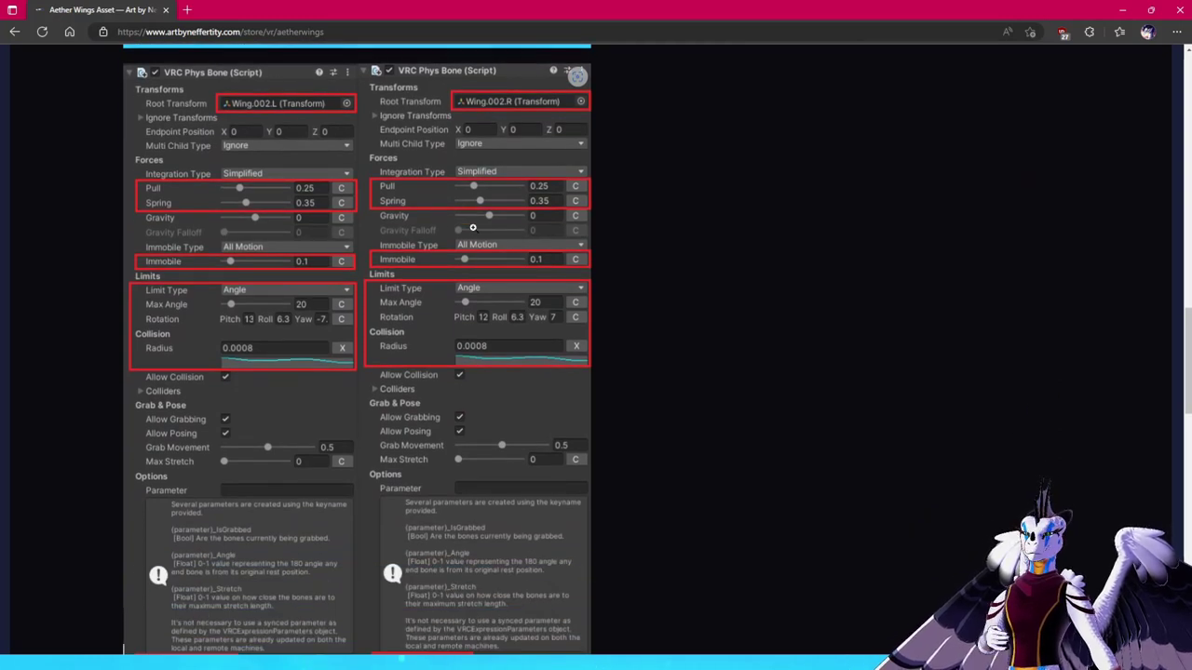
{"action": "scroll", "coordinate": [560, 272], "scroll_direction": "down", "scroll_amount": 2}
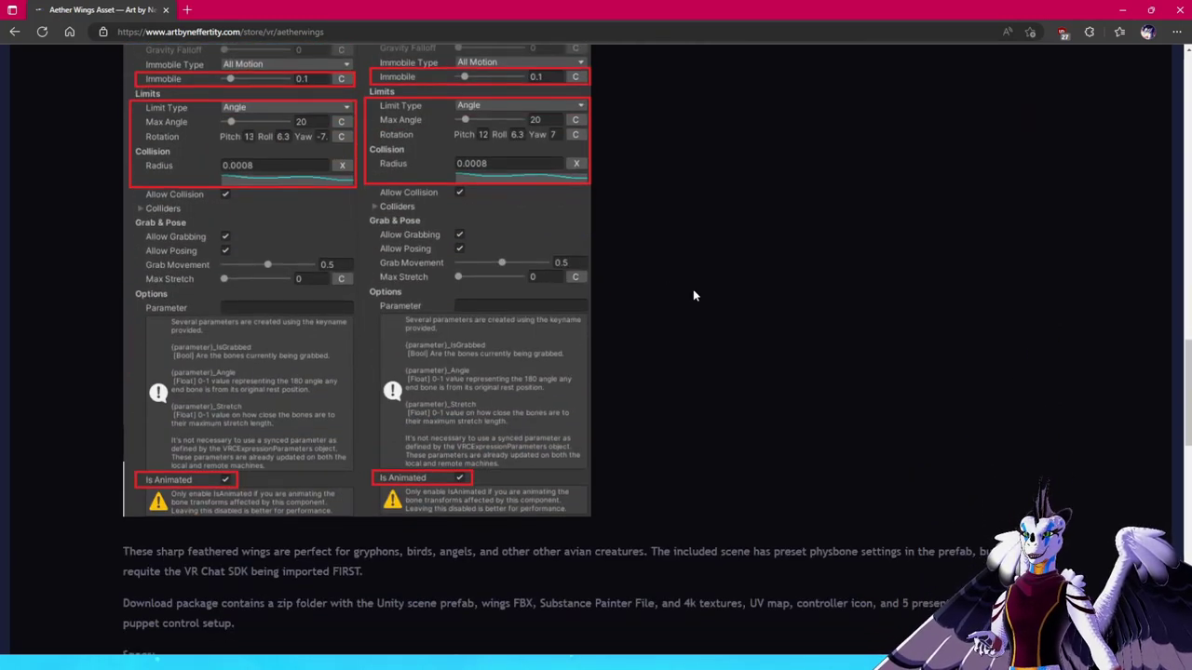
{"action": "scroll", "coordinate": [705, 301], "scroll_direction": "up", "scroll_amount": 15}
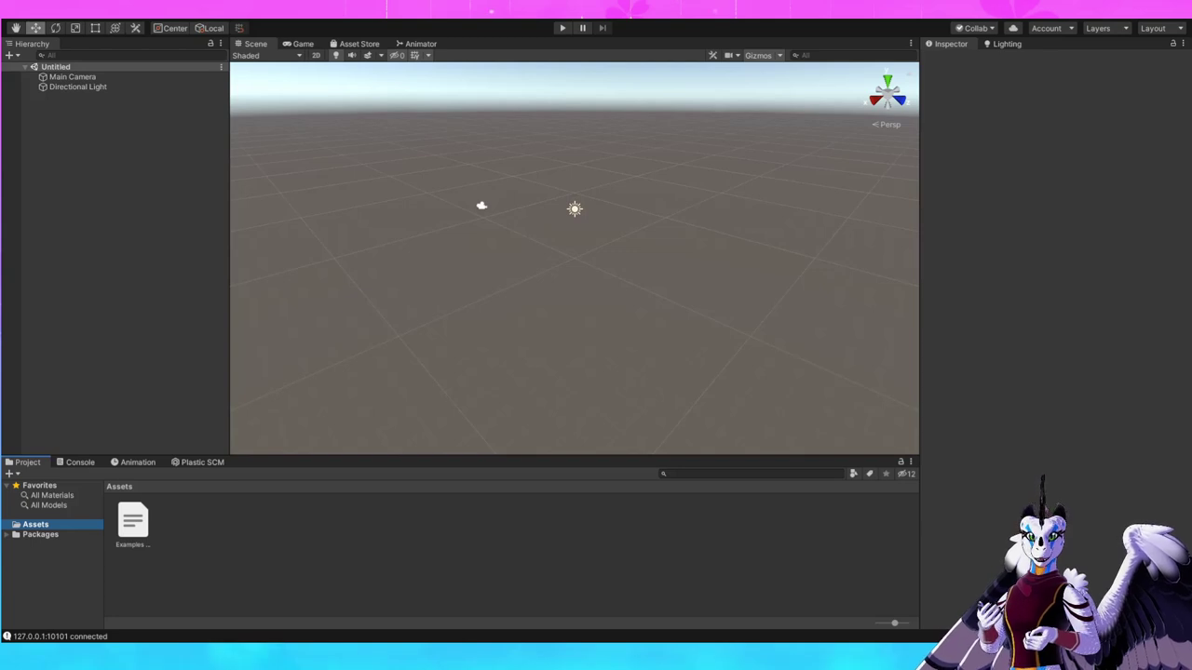
Switch to Unity and open the Nardoragon scene from the imported Dragon folder
{"action": "key", "text": "alt+Tab"}
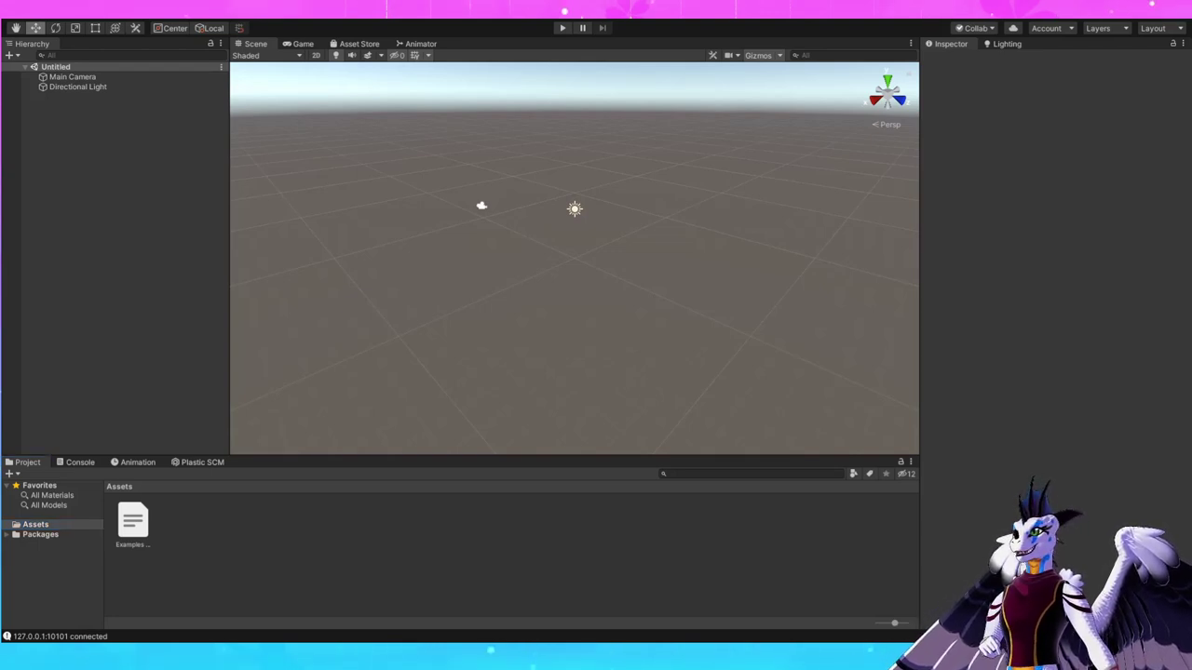
{"action": "left_click", "coordinate": [36, 524]}
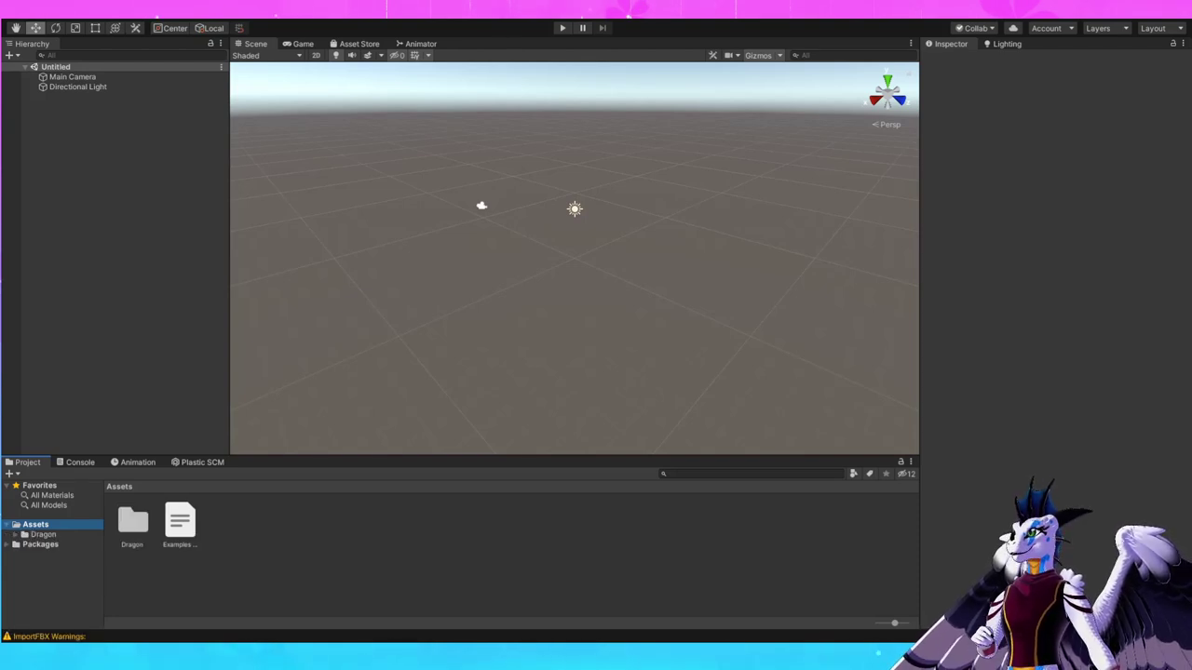
{"action": "double_click", "coordinate": [132, 521]}
{"action": "left_click", "coordinate": [274, 520]}
{"action": "double_click", "coordinate": [273, 521]}
Examine the dragon avatar up close from the front in the scene view
{"action": "scroll", "coordinate": [575, 259], "scroll_direction": "up", "scroll_amount": 8}
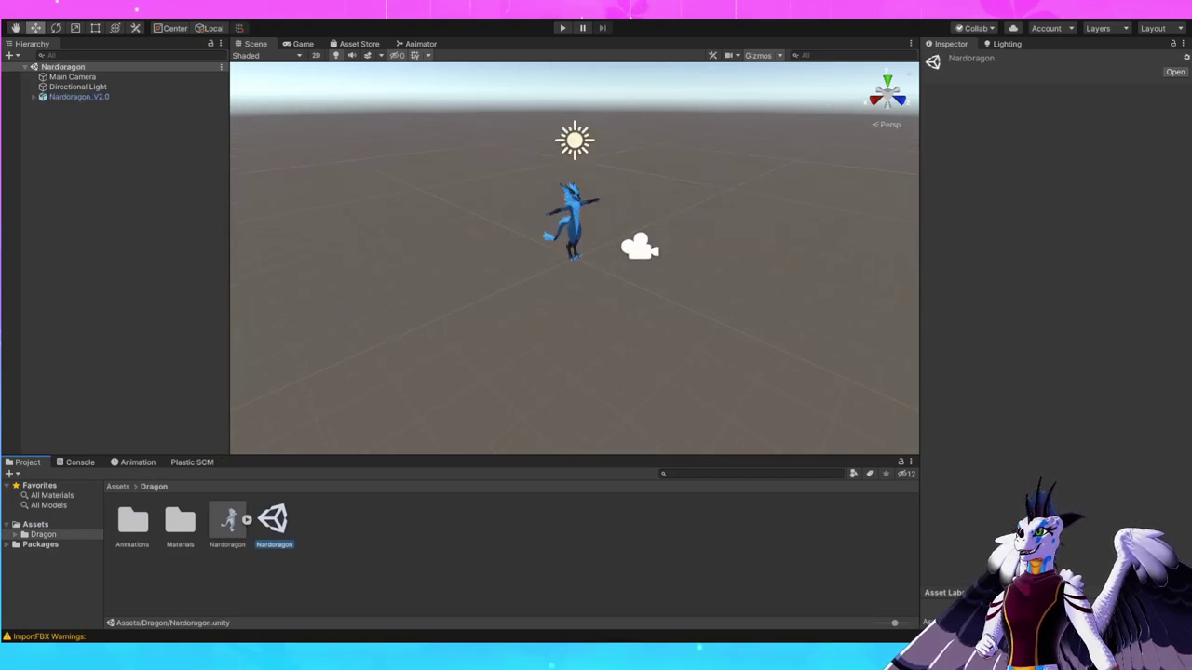
{"action": "scroll", "coordinate": [575, 259], "scroll_direction": "up", "scroll_amount": 3}
{"action": "right_click_drag", "start_coordinate": [575, 259], "coordinate": [474, 232]}
{"action": "key", "text": "d"}
{"action": "key", "text": "w"}
{"action": "scroll", "coordinate": [575, 258], "scroll_direction": "up", "scroll_amount": 2}
{"action": "middle_click_drag", "start_coordinate": [482, 259], "coordinate": [595, 279]}
{"action": "scroll", "coordinate": [575, 258], "scroll_direction": "down", "scroll_amount": 5}
{"action": "right_click_drag", "start_coordinate": [575, 279], "coordinate": [531, 219]}
{"action": "middle_click_drag", "start_coordinate": [574, 298], "coordinate": [579, 239]}
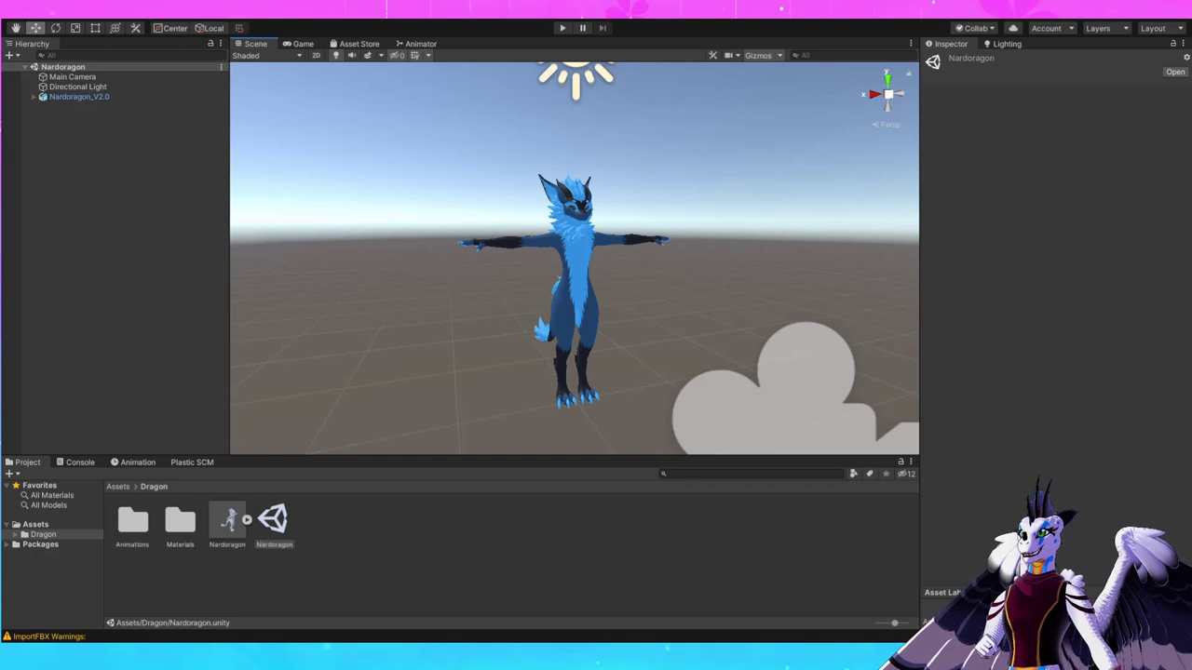
Unpack the Nardoragon_V2.0 avatar prefab in the scene
{"action": "left_click", "coordinate": [79, 97]}
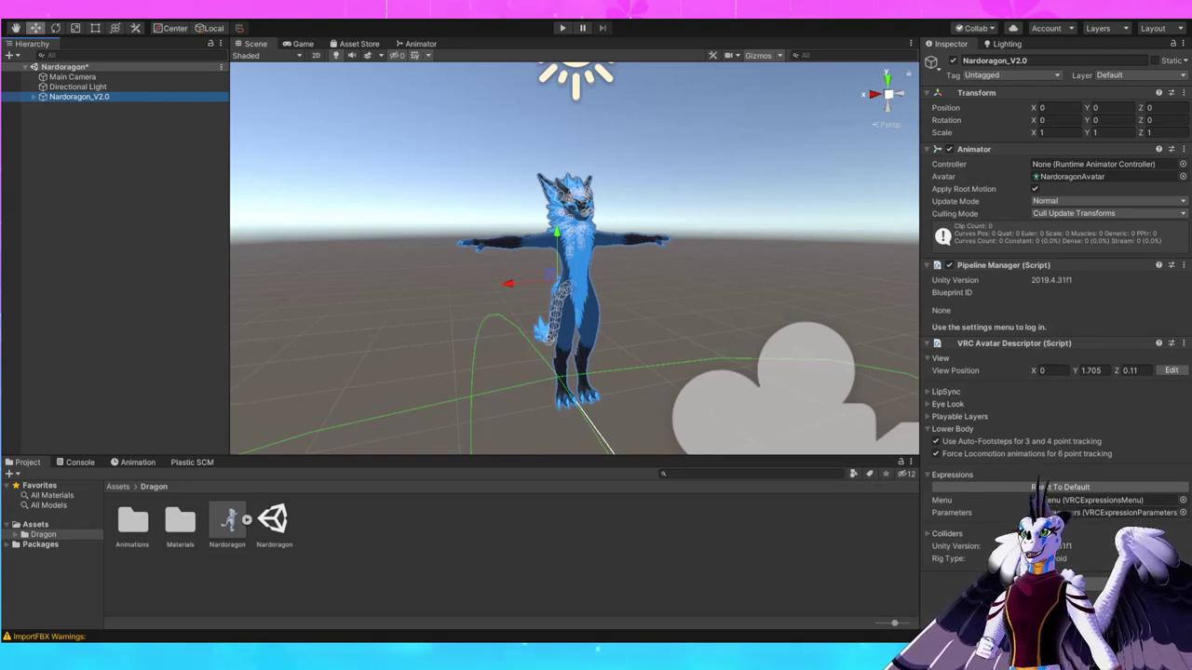
{"action": "middle_click_drag", "start_coordinate": [575, 270], "coordinate": [557, 270]}
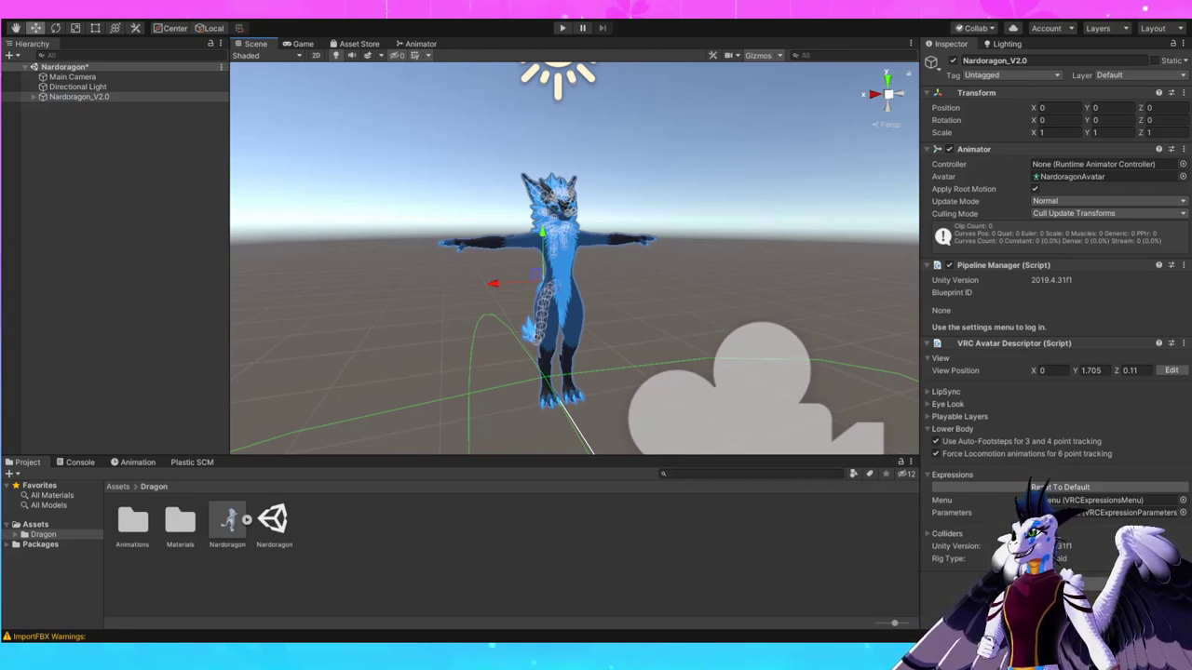
Open the Aether Wings asset folder, select the AetherWings model and expand the Nardoragon_V2.0 avatar's hierarchy
{"action": "left_click", "coordinate": [35, 524]}
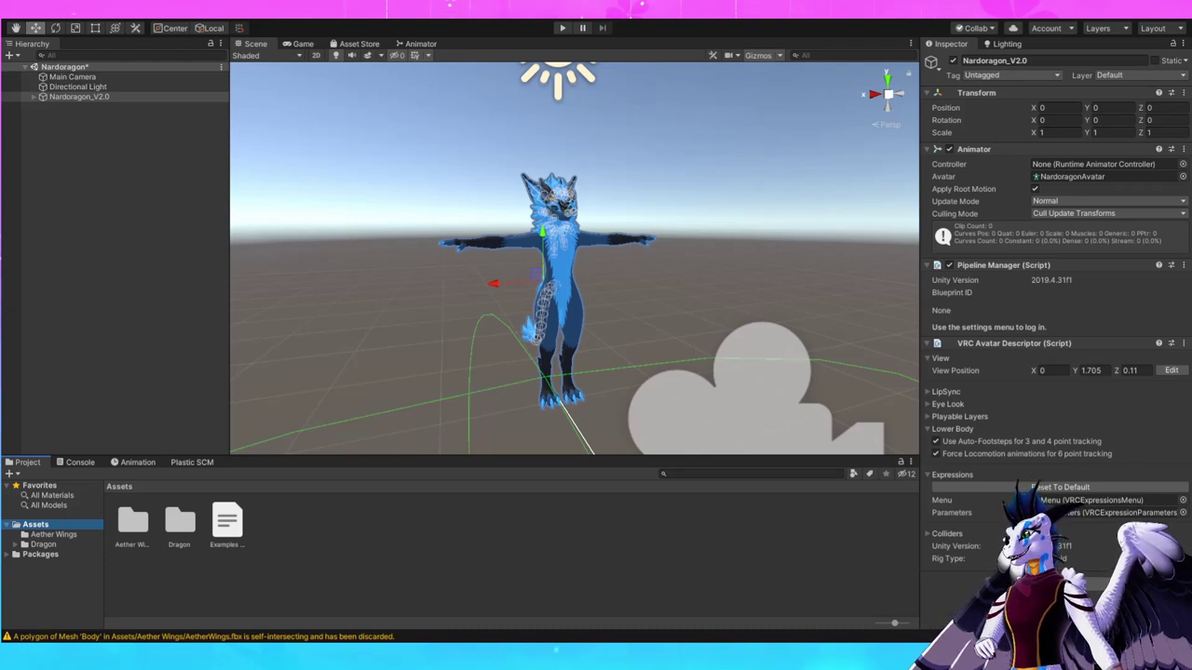
{"action": "double_click", "coordinate": [133, 521]}
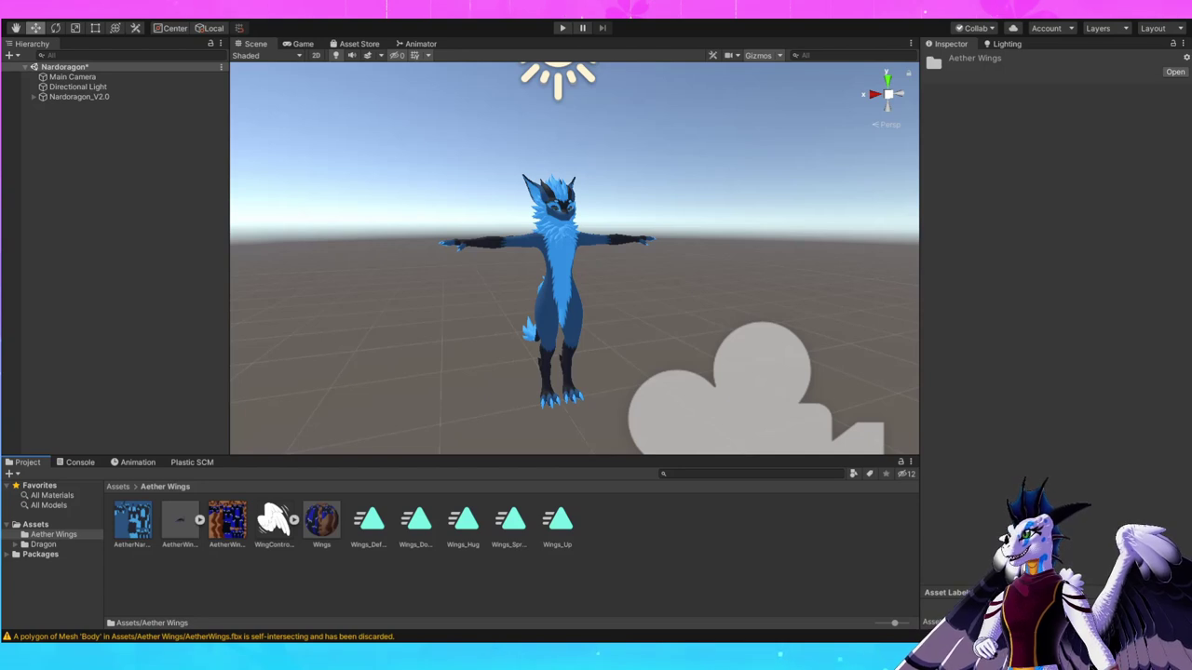
{"action": "left_click", "coordinate": [179, 521]}
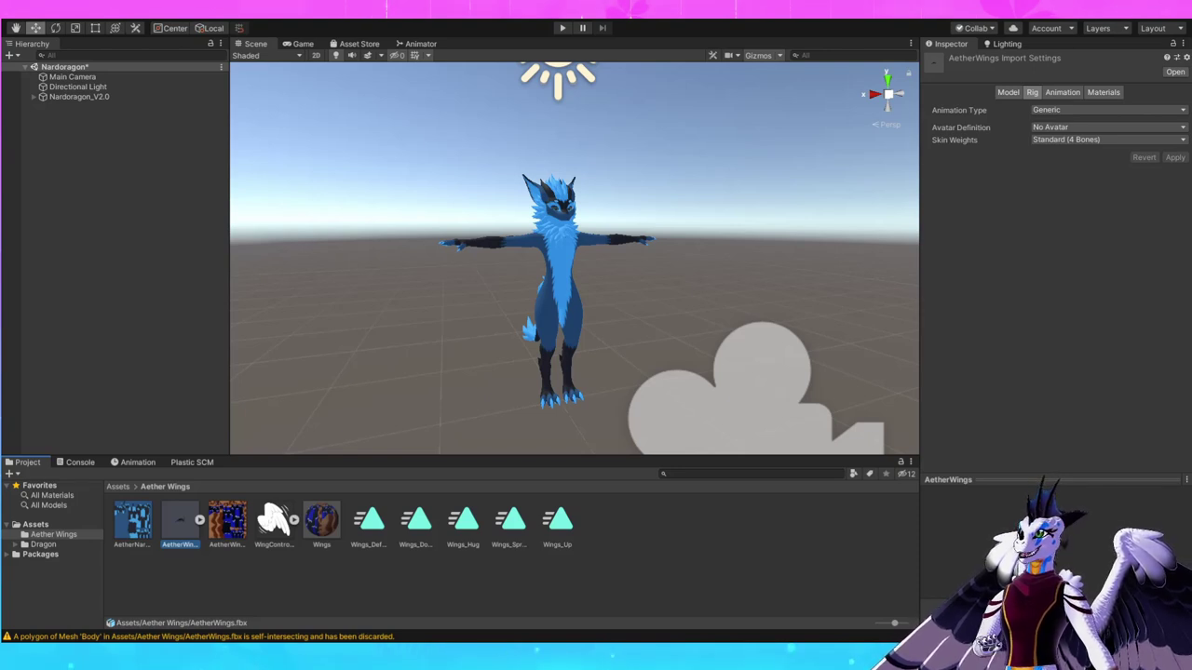
{"action": "left_click", "coordinate": [33, 97]}
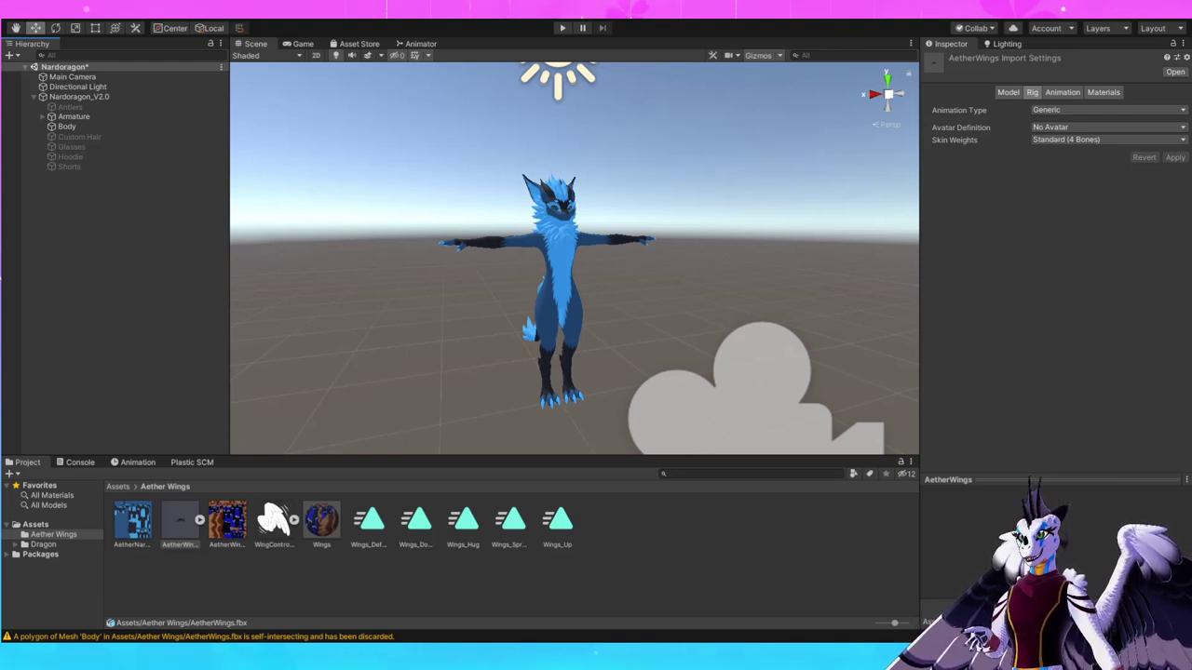
Try placing the AetherWings model under the avatar's Armature, and delete it again
{"action": "left_click", "coordinate": [180, 521]}
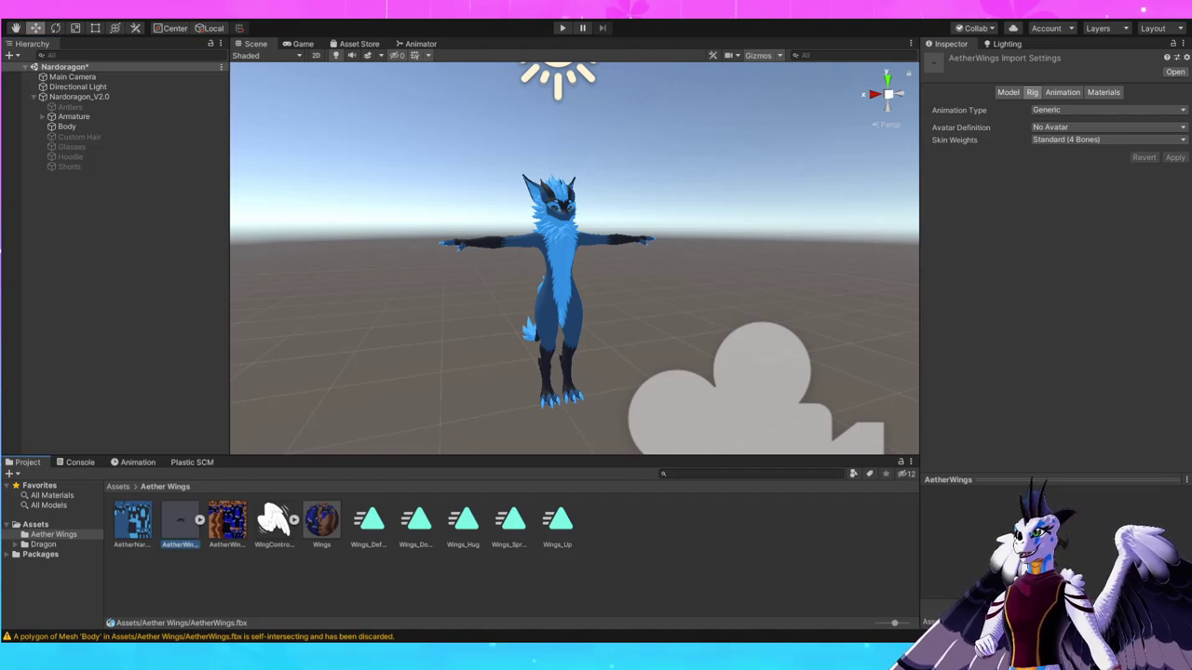
{"action": "left_click_drag", "start_coordinate": [180, 521], "coordinate": [103, 116]}
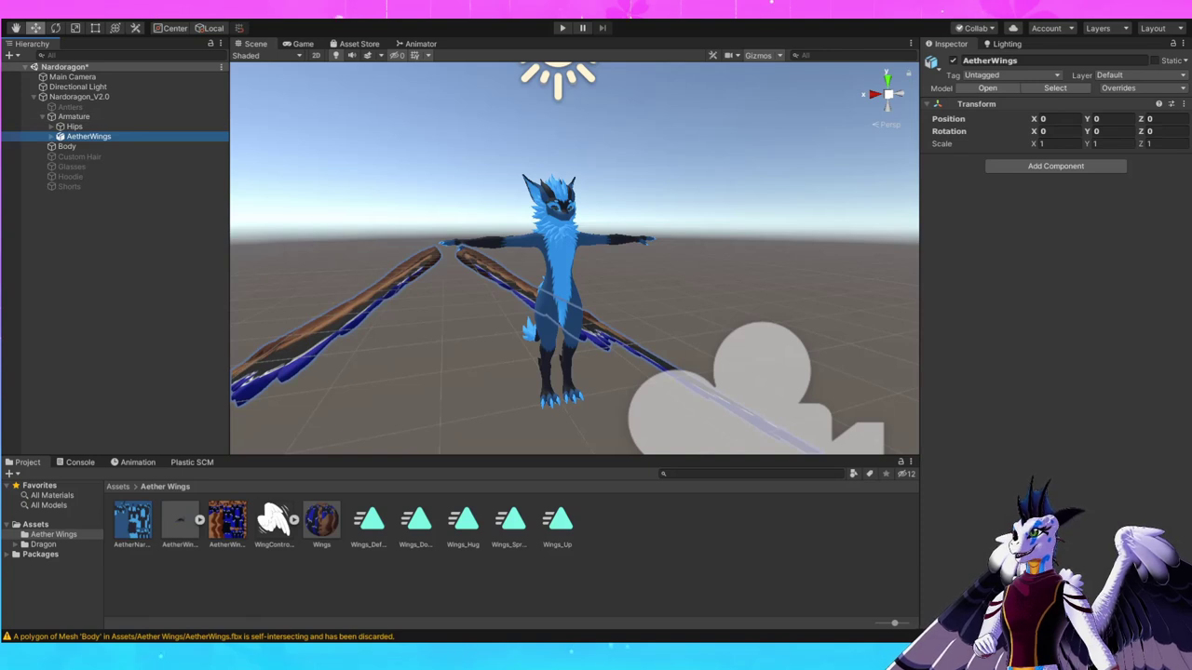
{"action": "middle_click_drag", "start_coordinate": [522, 242], "coordinate": [470, 309]}
{"action": "left_click", "coordinate": [89, 136]}
{"action": "key", "text": "Delete"}
{"action": "middle_click_drag", "start_coordinate": [507, 316], "coordinate": [566, 266]}
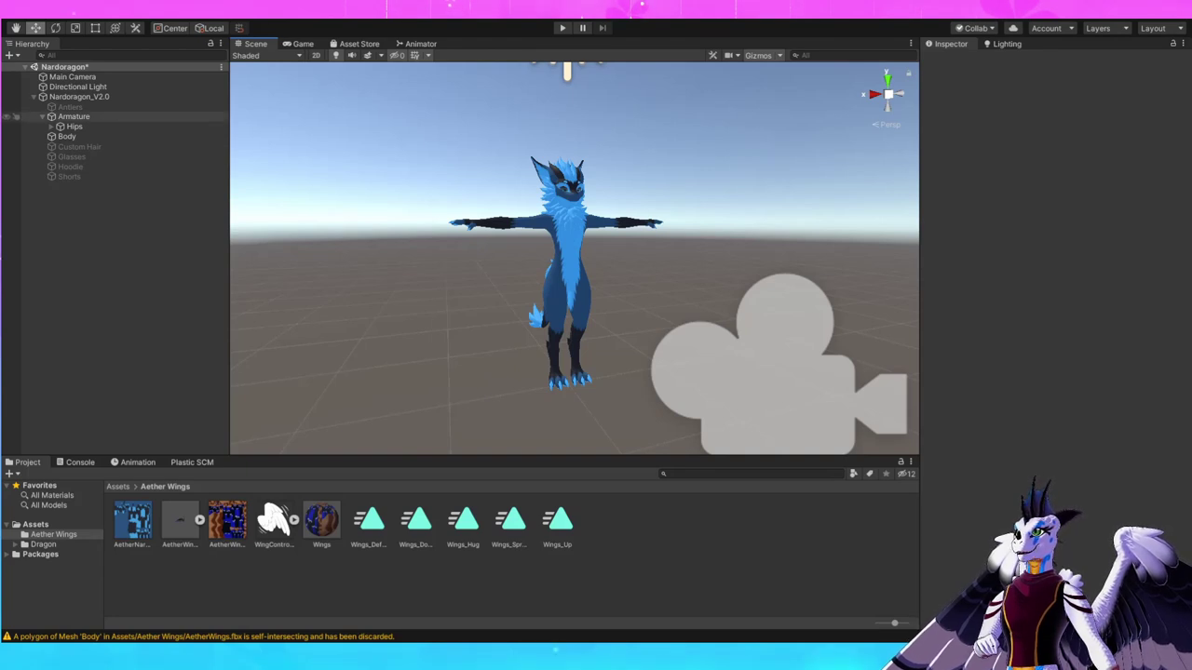
Add the AetherWings model to the scene as a direct child of Nardoragon_V2.0
{"action": "left_click", "coordinate": [180, 521]}
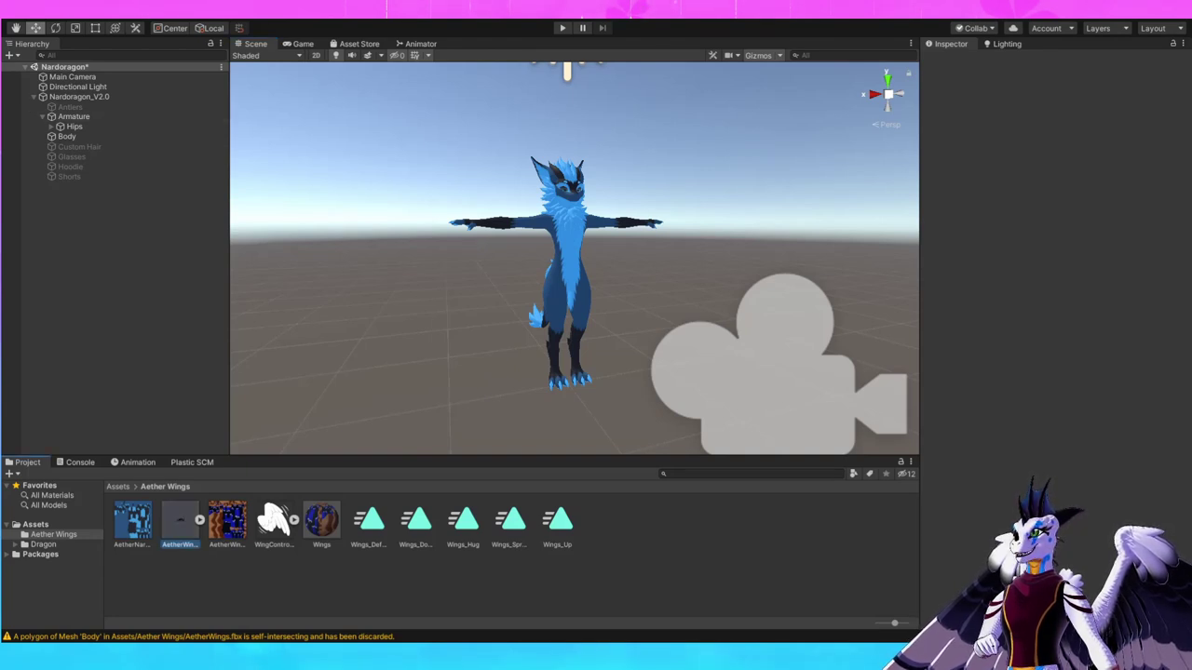
{"action": "left_click_drag", "start_coordinate": [180, 521], "coordinate": [82, 97]}
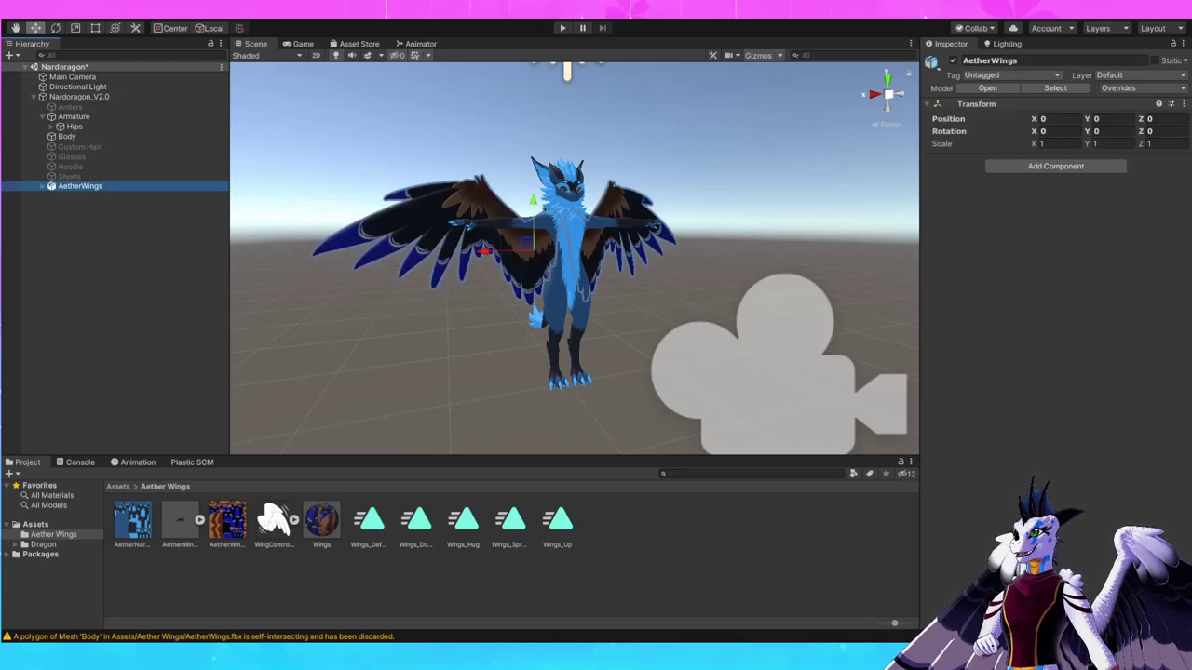
Inspect how the wings sit on the avatar from several angles
{"action": "right_click_drag", "start_coordinate": [568, 280], "coordinate": [773, 281]}
{"action": "middle_click_drag", "start_coordinate": [559, 279], "coordinate": [479, 275]}
{"action": "right_click_drag", "start_coordinate": [595, 280], "coordinate": [409, 278]}
{"action": "left_click_drag", "start_coordinate": [819, 279], "coordinate": [857, 279], "text": "alt"}
{"action": "middle_click_drag", "start_coordinate": [596, 279], "coordinate": [520, 292]}
{"action": "left_click_drag", "start_coordinate": [559, 279], "coordinate": [673, 281], "text": "alt"}
{"action": "middle_click_drag", "start_coordinate": [672, 281], "coordinate": [626, 307]}
{"action": "left_click_drag", "start_coordinate": [763, 298], "coordinate": [726, 303], "text": "alt"}
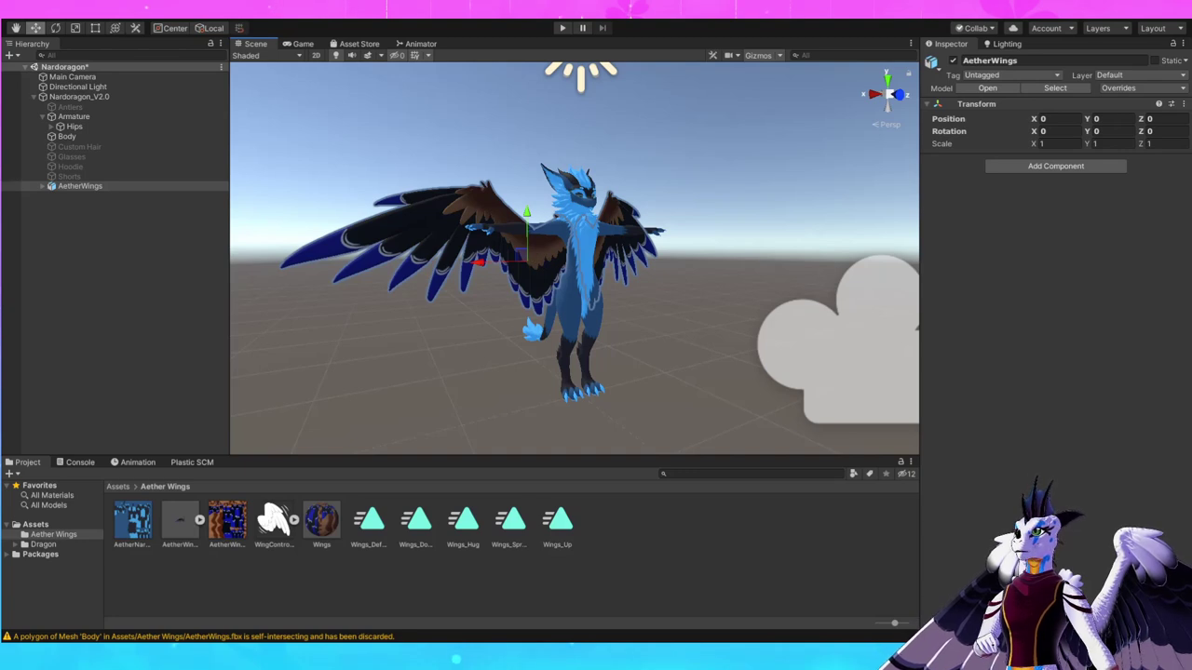
Unpack the AetherWings prefab and parent it to the Chest bone under the avatar's Hips and Spine
{"action": "left_click", "coordinate": [80, 186]}
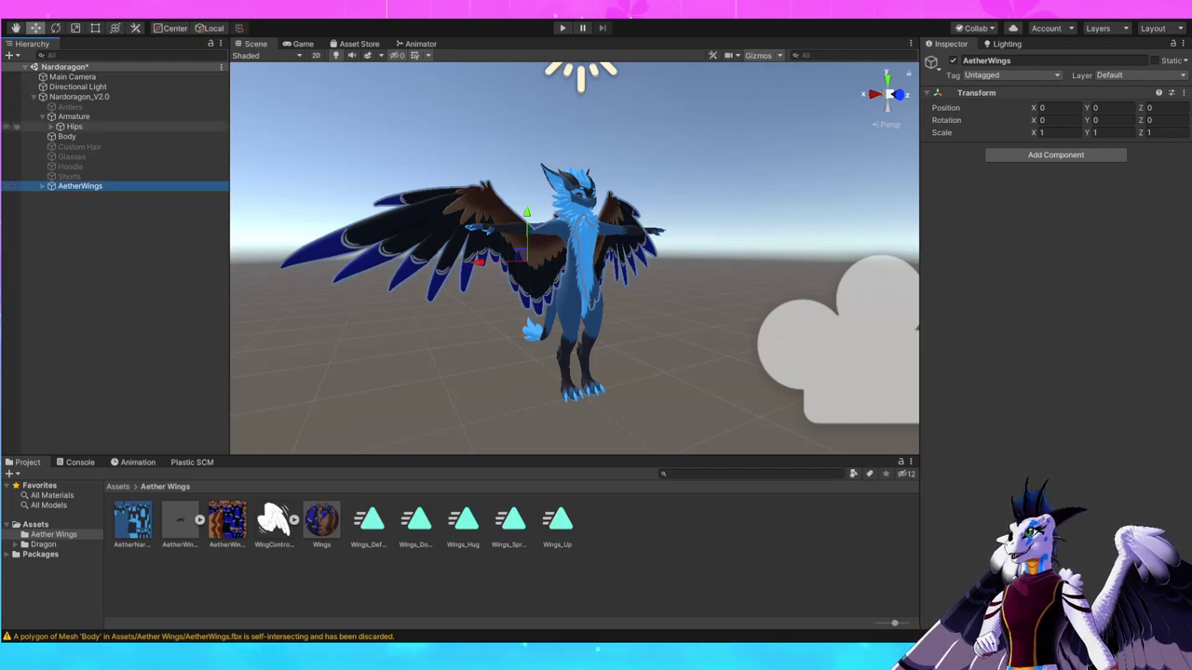
{"action": "left_click", "coordinate": [53, 127]}
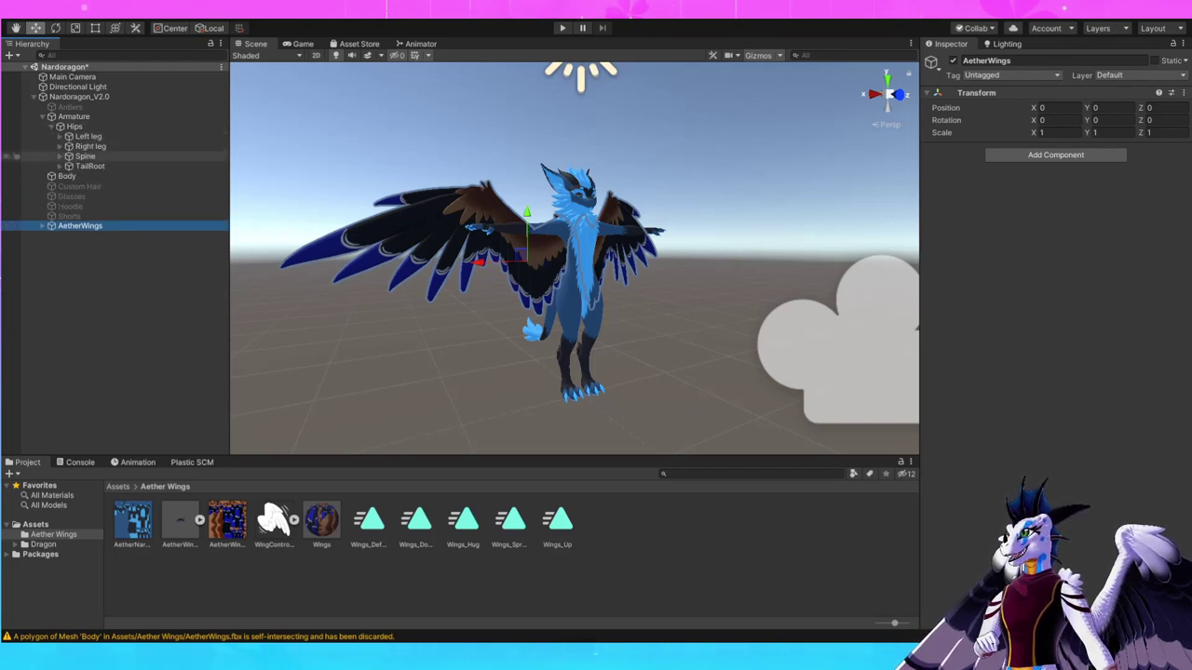
{"action": "left_click", "coordinate": [60, 156]}
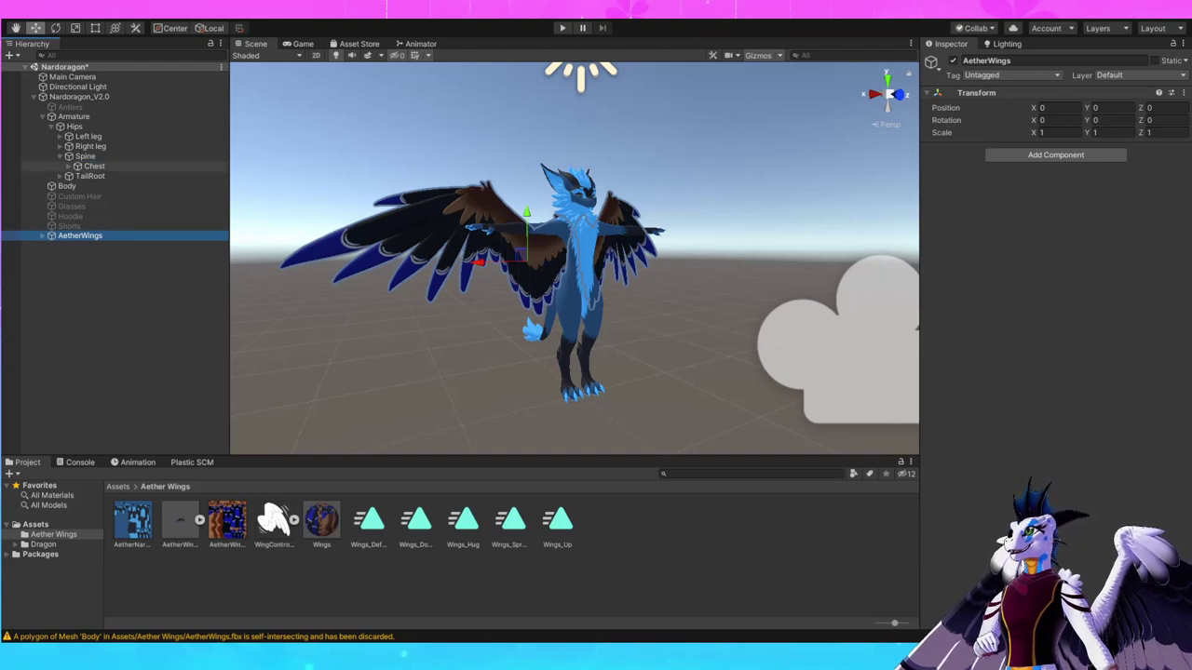
{"action": "left_click_drag", "start_coordinate": [80, 235], "coordinate": [94, 166]}
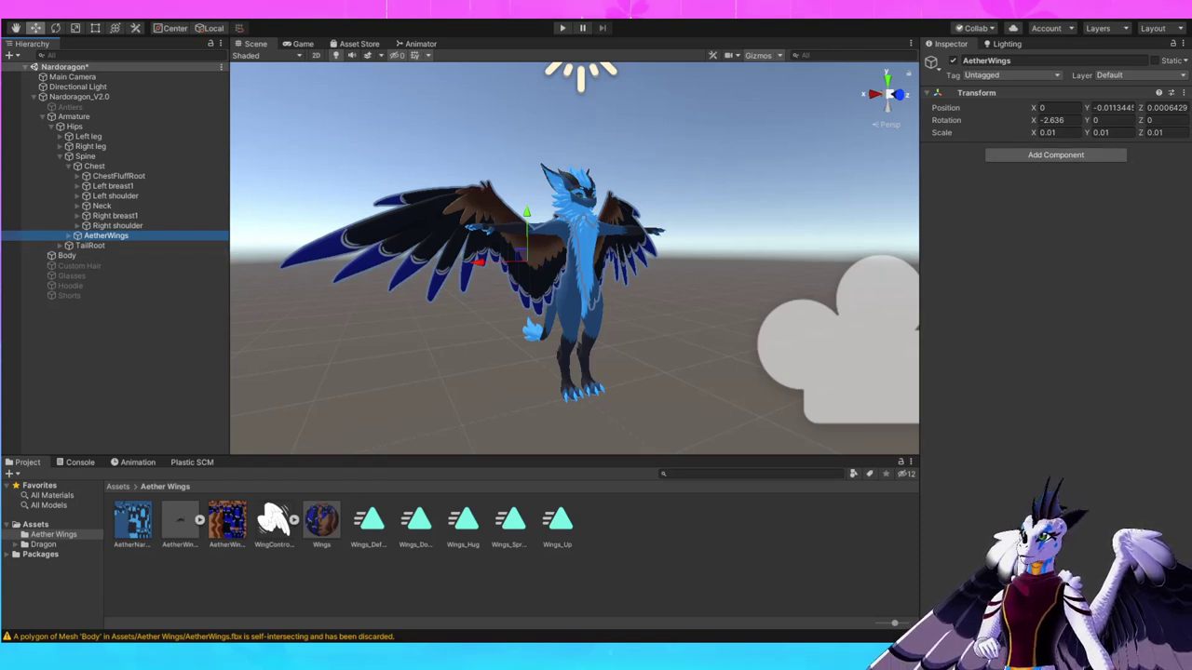
Add a VRC Phys Bone component to AetherWings with root transform Wing.002.L, Pull 0.25, Spring 0.35 and Immobile 0.1
{"action": "left_click", "coordinate": [1056, 155]}
{"action": "key", "text": "Return"}
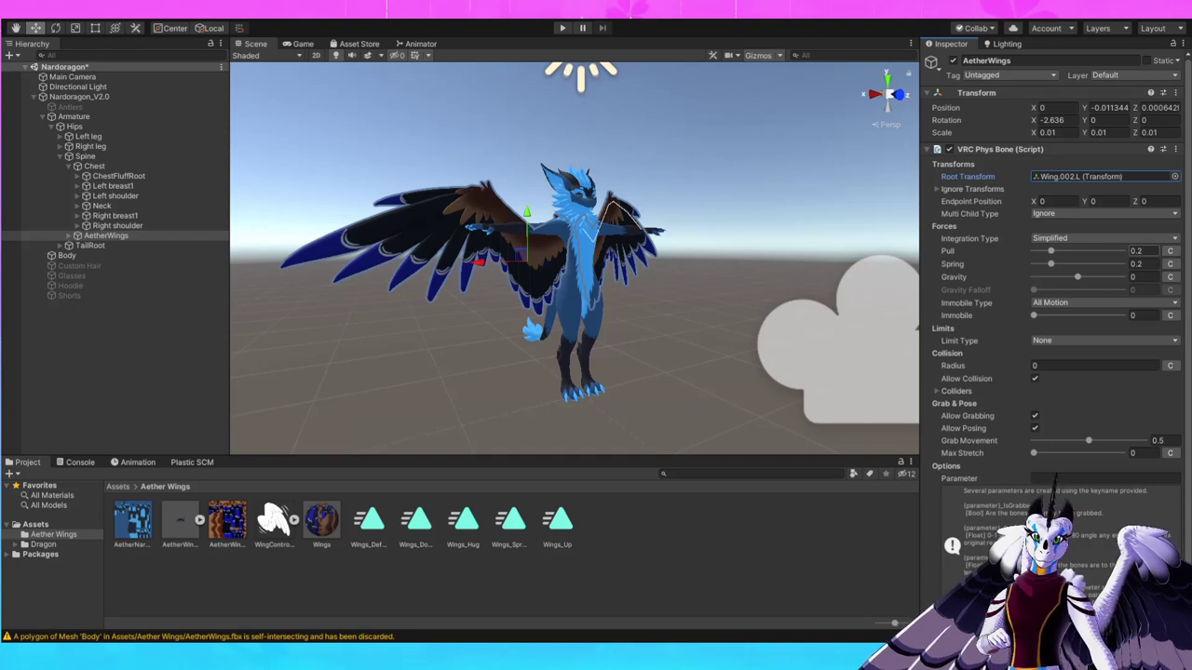
{"action": "left_click", "coordinate": [1140, 251]}
{"action": "type", "text": ".25"}
{"action": "key", "text": "Tab"}
{"action": "type", "text": ".35"}
{"action": "key", "text": "Return"}
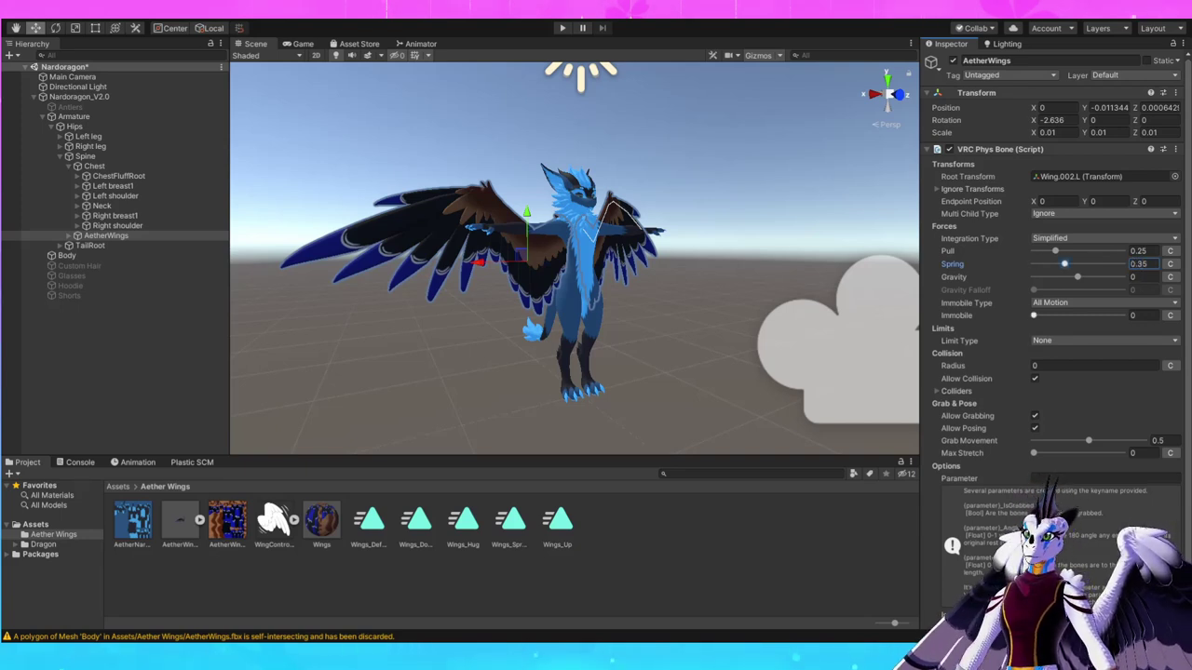
{"action": "left_click_drag", "start_coordinate": [1033, 315], "coordinate": [1083, 315]}
{"action": "type", "text": ".1"}
{"action": "key", "text": "Return"}
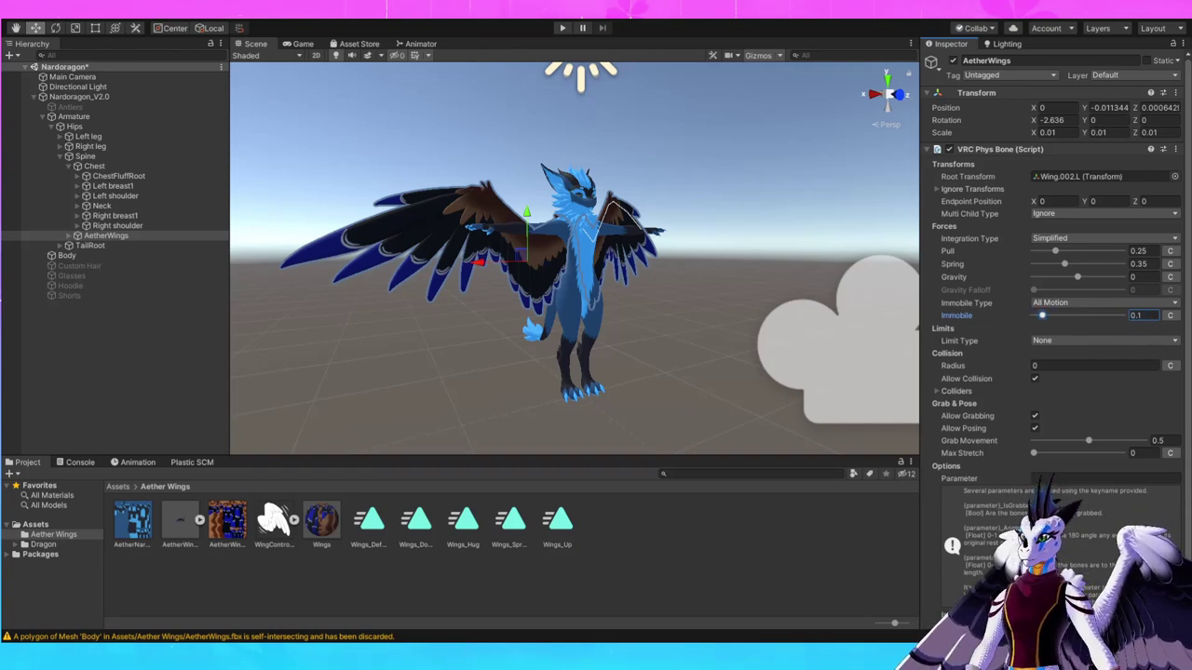
Set the phys bone's limit type to Angle with a maximum angle of 20
{"action": "left_click", "coordinate": [1105, 341]}
{"action": "left_click", "coordinate": [1071, 367]}
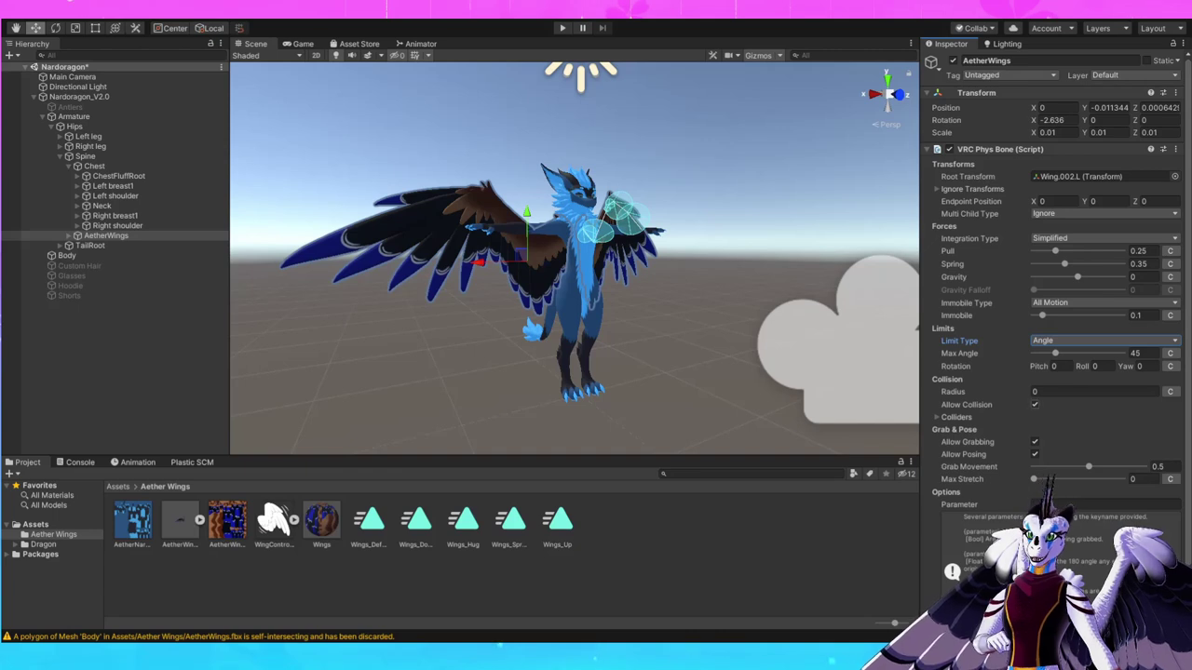
{"action": "left_click", "coordinate": [1142, 354]}
{"action": "type", "text": "20"}
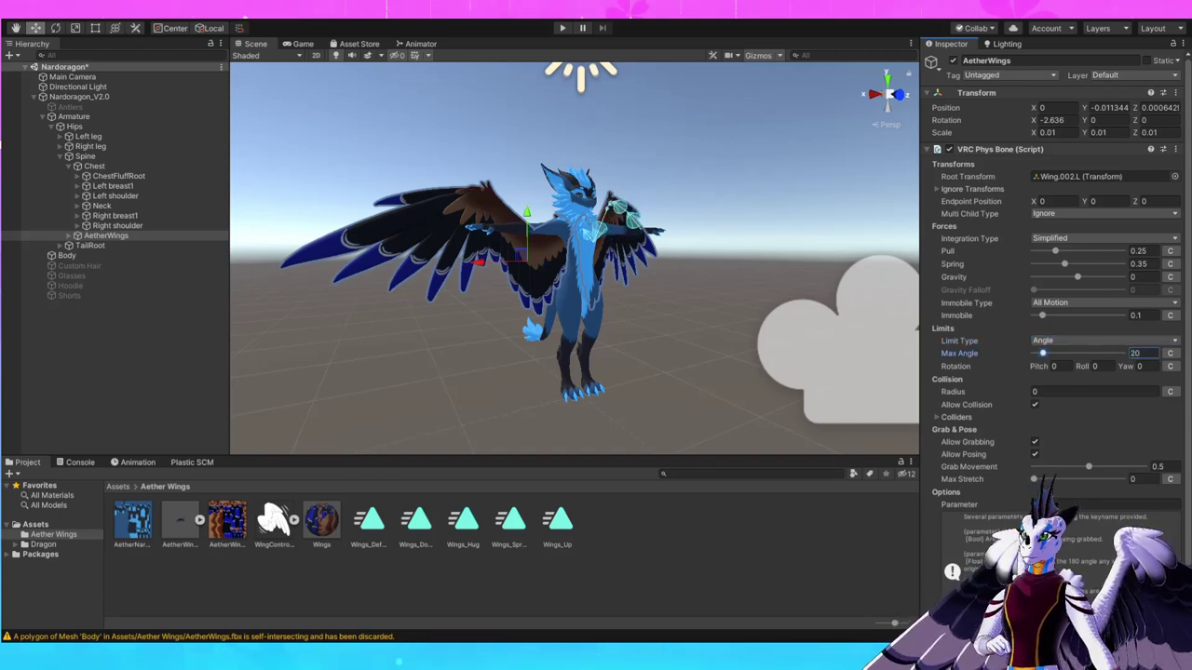
Set the phys bone's limit rotation to pitch 12, roll 6.3 and yaw 7, and its collision radius to 0.0008
{"action": "left_click", "coordinate": [1062, 366]}
{"action": "type", "text": "12"}
{"action": "key", "text": "Tab"}
{"action": "type", "text": "603"}
{"action": "type", "text": "6.3"}
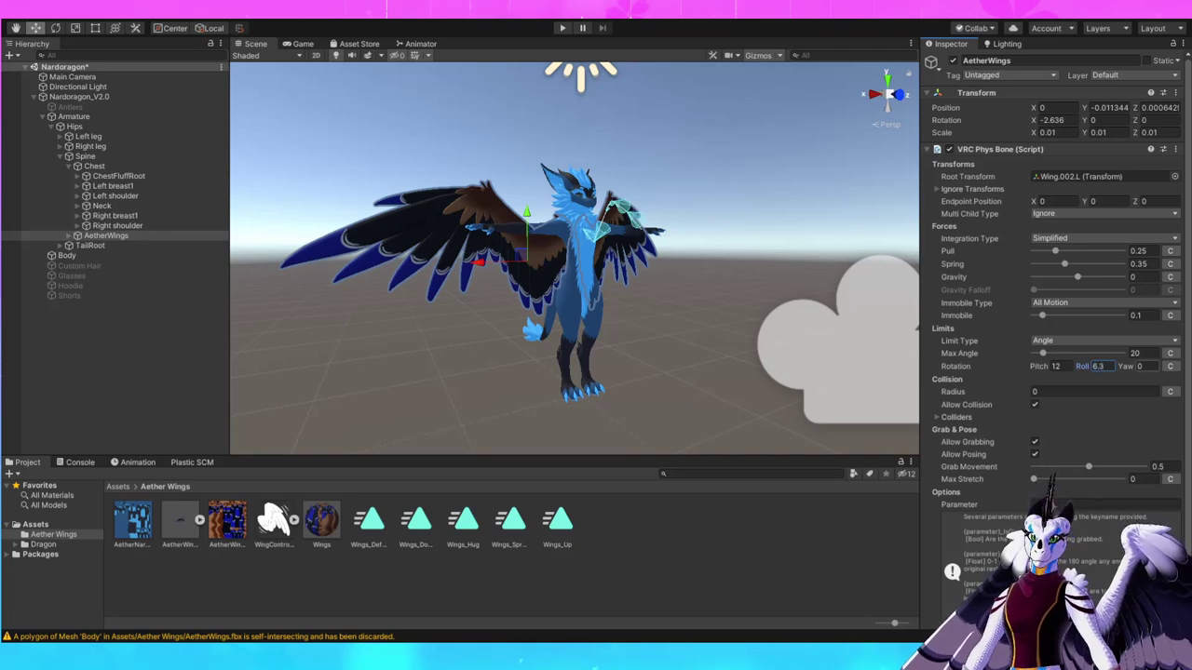
{"action": "key", "text": "Tab"}
{"action": "type", "text": "7"}
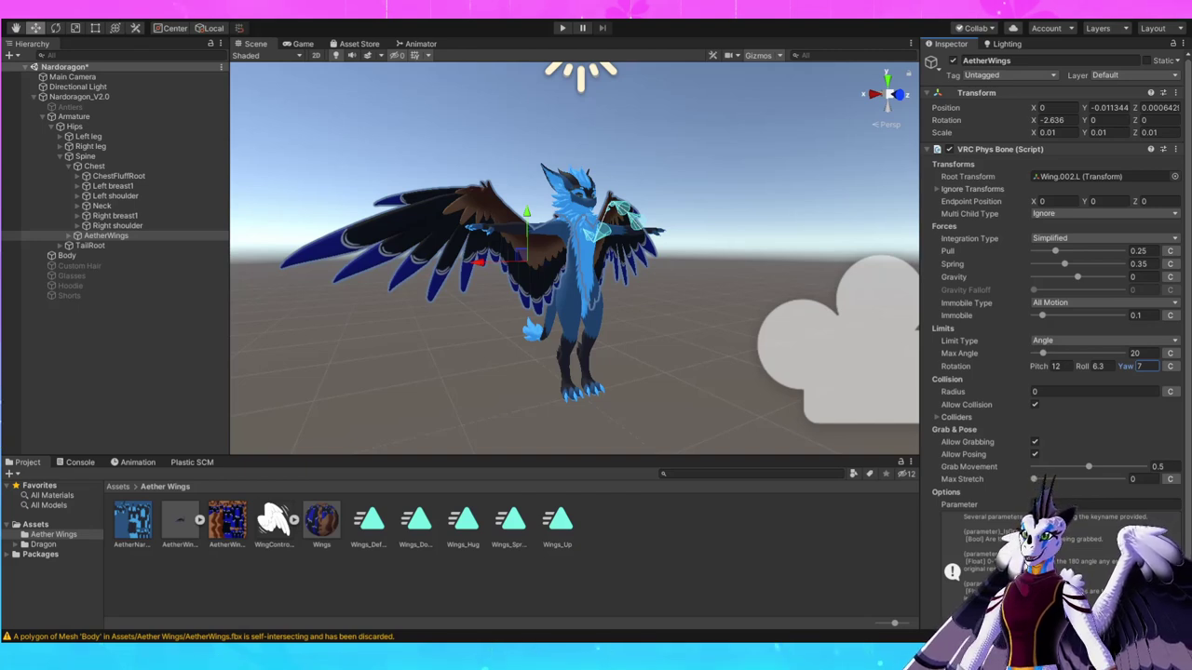
{"action": "key", "text": "Tab"}
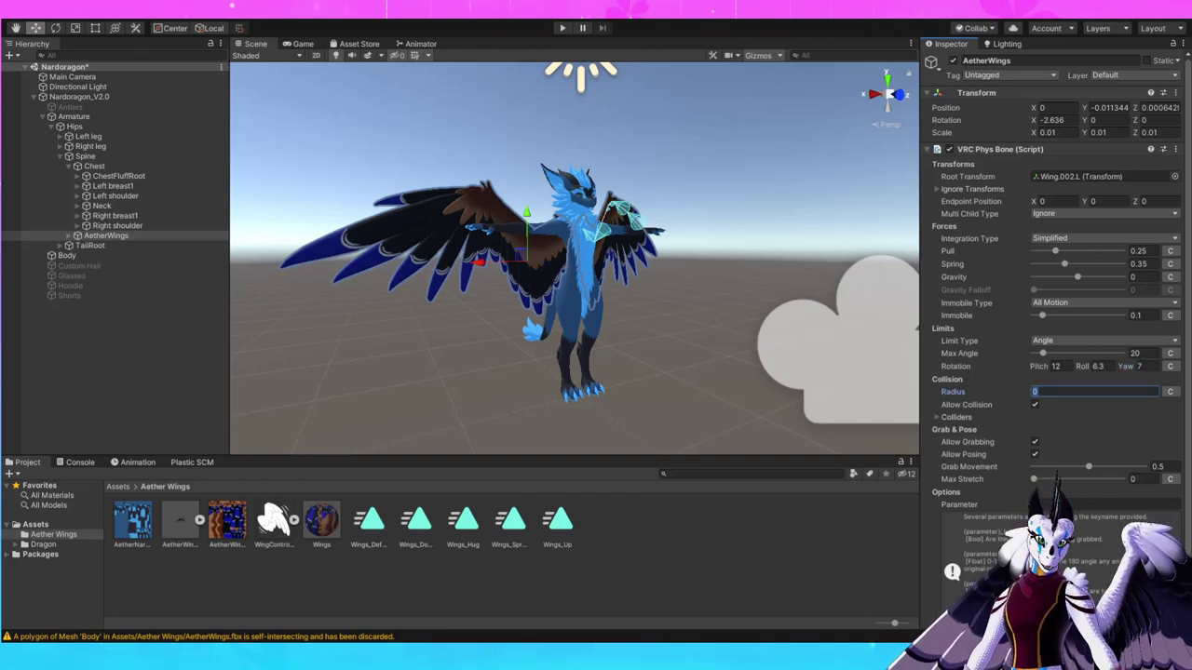
{"action": "type", "text": "0.0008"}
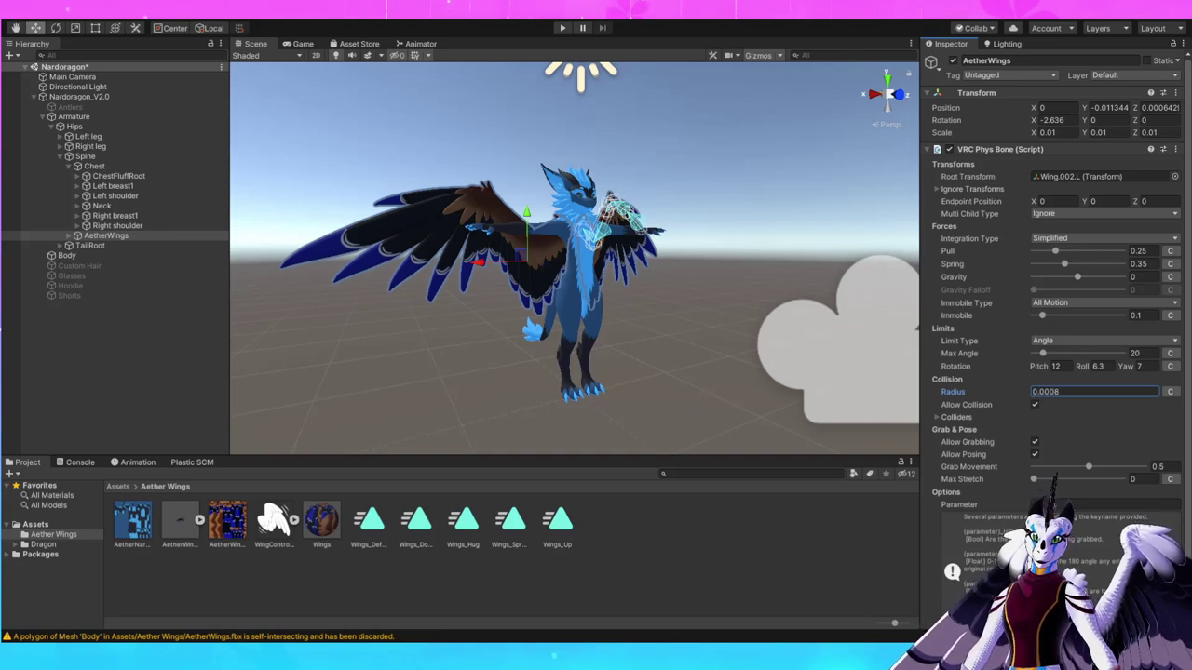
Give the left wing phys bone's collision radius a curve that tapers along the wing, and enable Is Animated
{"action": "left_click", "coordinate": [1169, 391]}
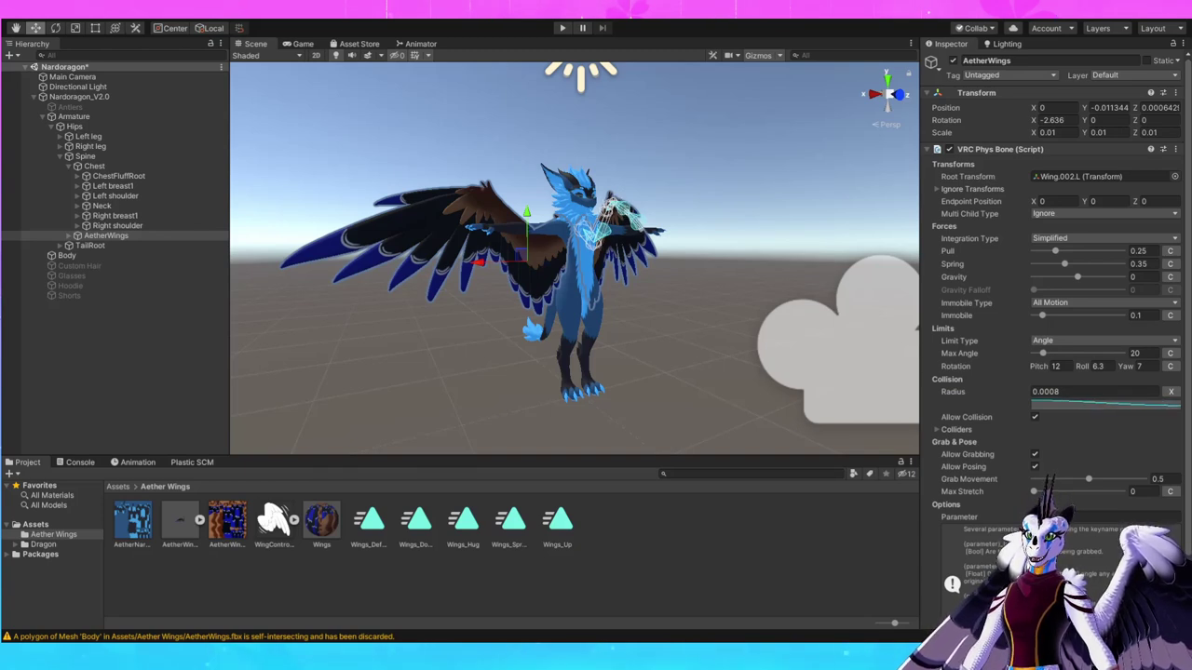
{"action": "right_click_drag", "start_coordinate": [596, 270], "coordinate": [484, 270]}
{"action": "middle_click_drag", "start_coordinate": [652, 252], "coordinate": [442, 283]}
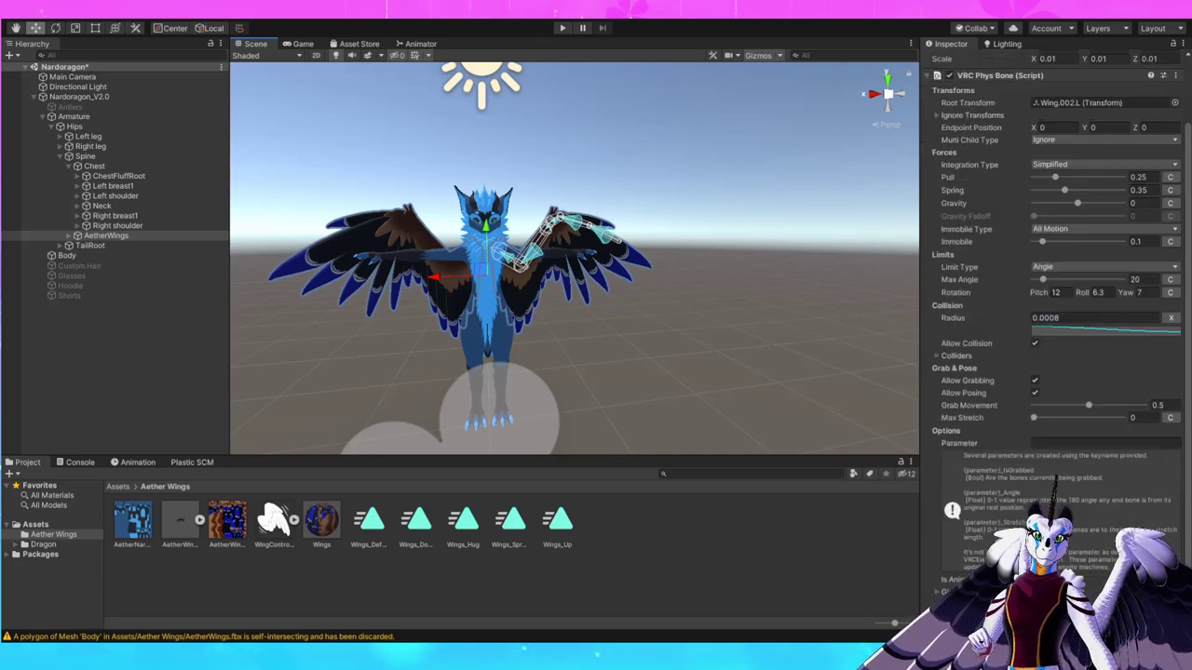
{"action": "scroll", "coordinate": [1052, 326], "scroll_direction": "down", "scroll_amount": 2}
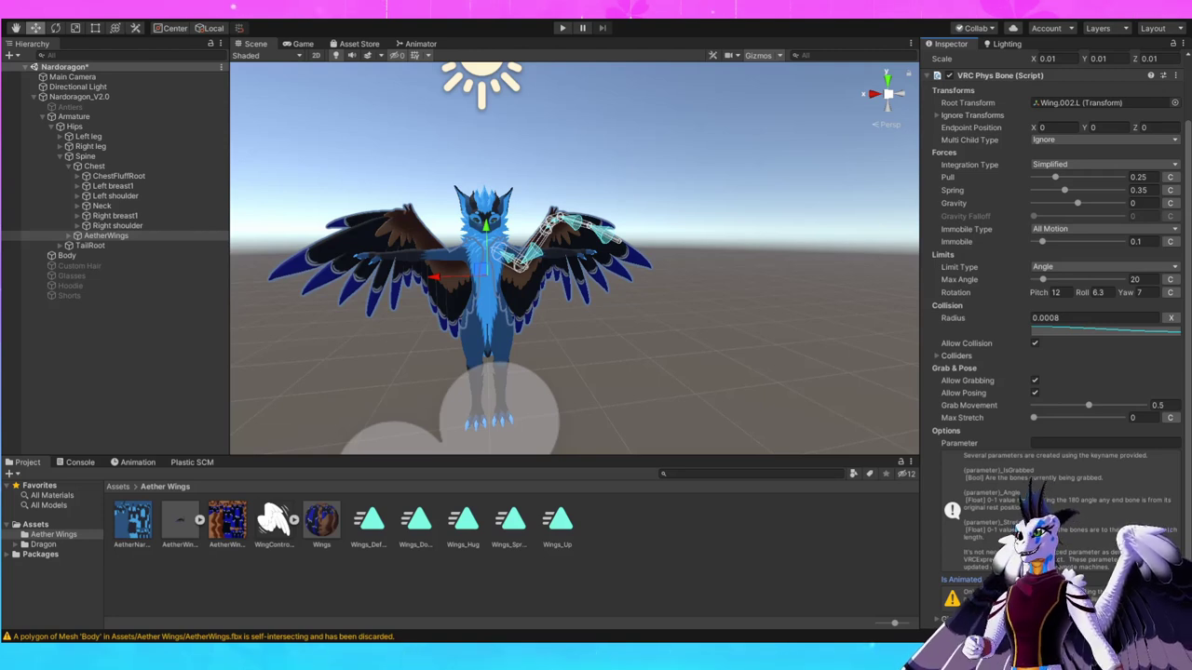
{"action": "scroll", "coordinate": [1052, 279], "scroll_direction": "up", "scroll_amount": 3}
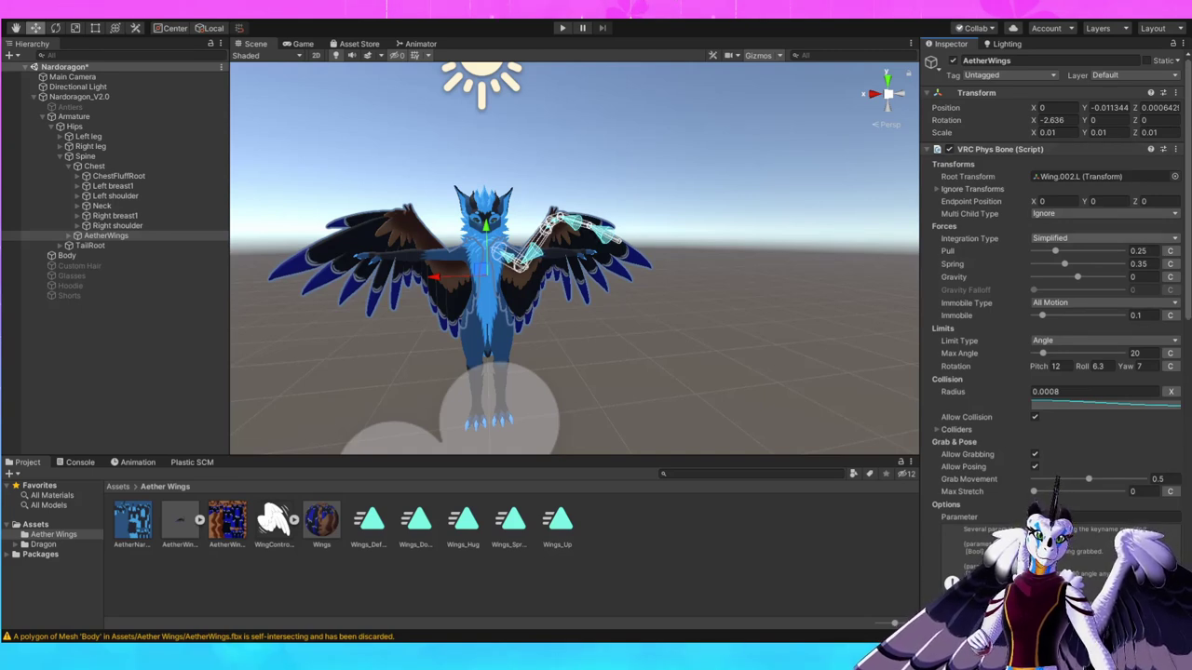
Set up a matching second phys bone on AetherWings with root transform Wing.002.R, limit rotation pitch 13 and yaw -7
{"action": "left_click", "coordinate": [970, 177]}
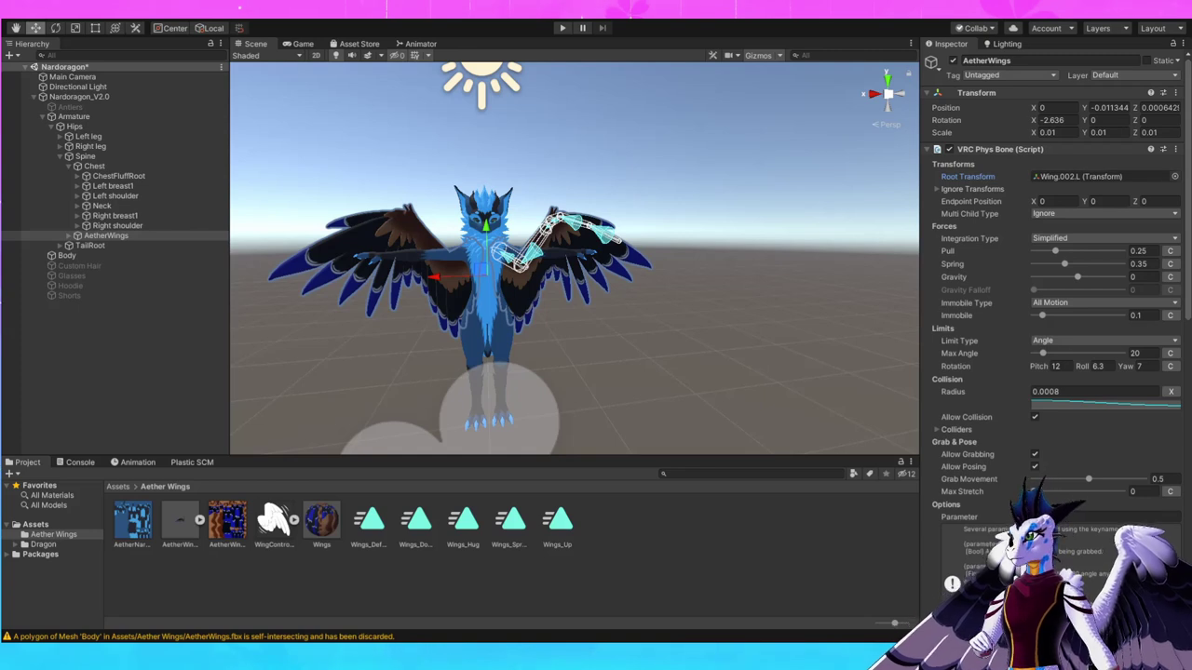
{"action": "key", "text": "Down"}
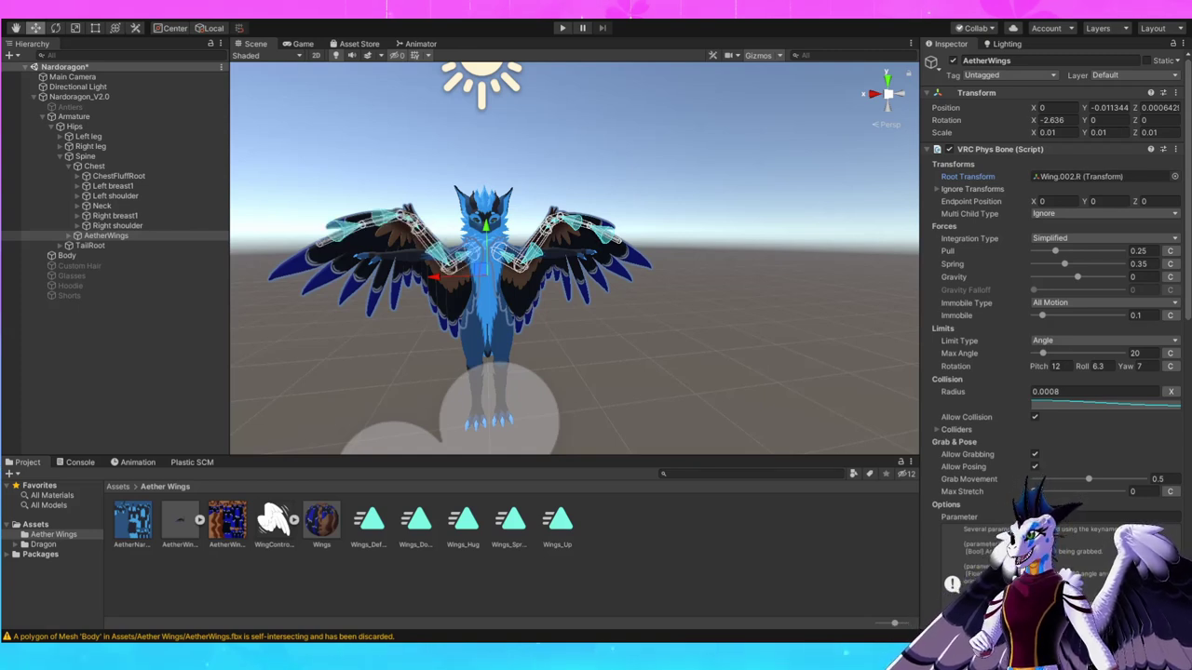
{"action": "left_click", "coordinate": [1146, 367]}
{"action": "type", "text": "-7"}
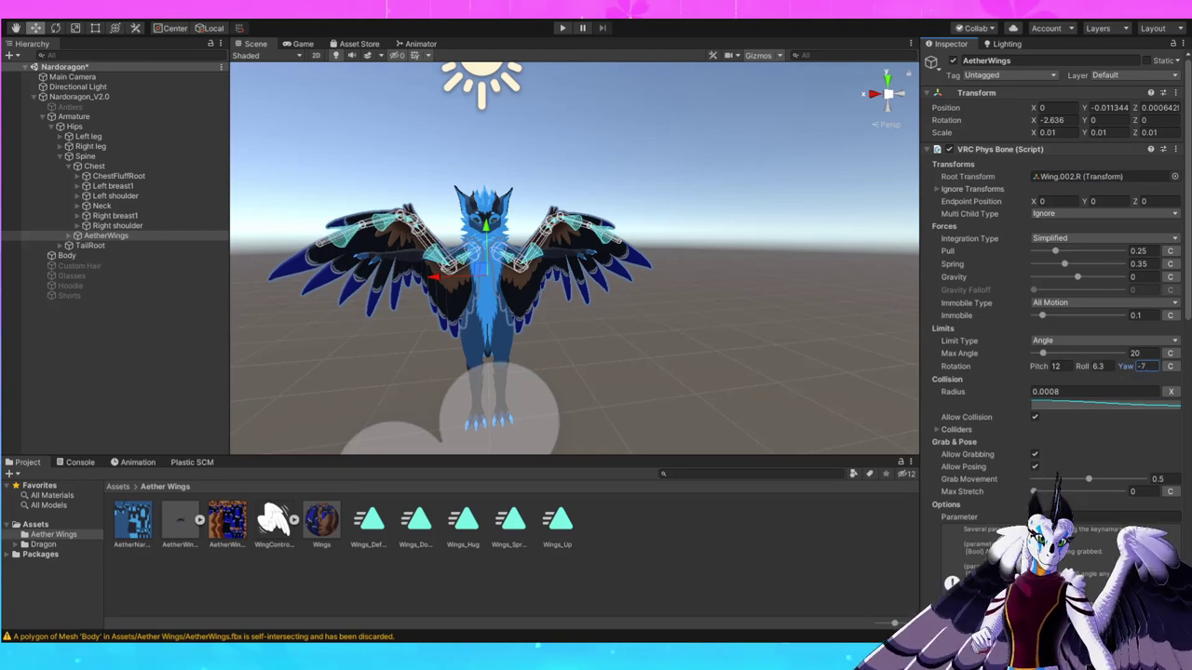
{"action": "left_click", "coordinate": [1059, 367]}
{"action": "type", "text": "13"}
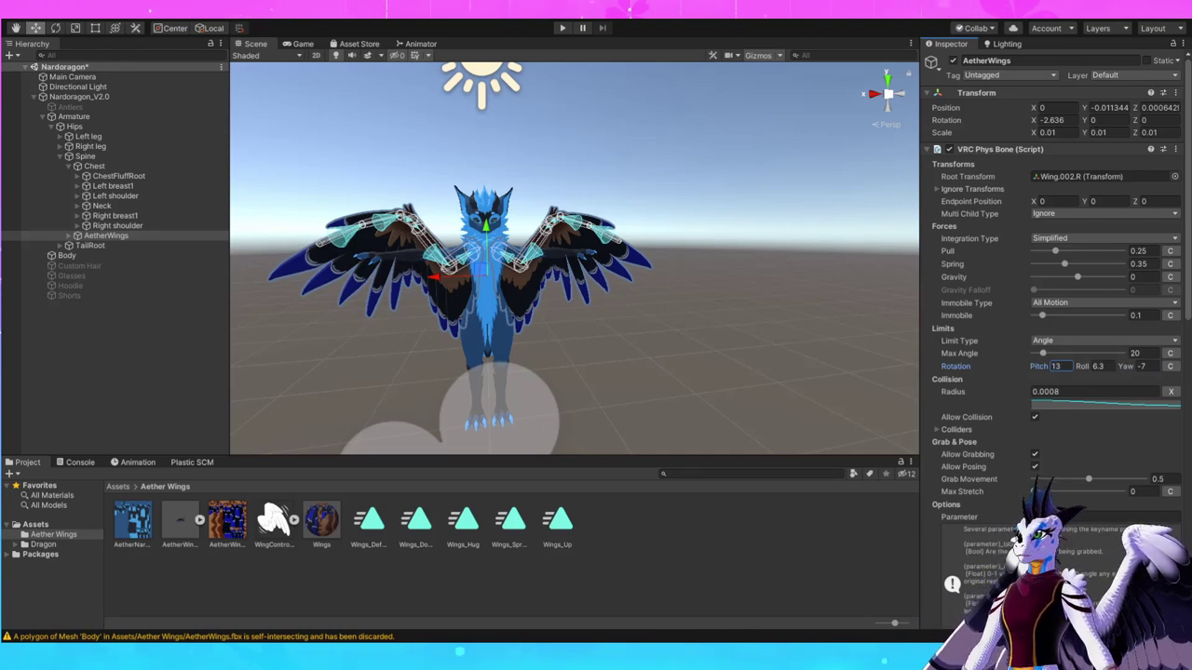
{"action": "middle_click_drag", "start_coordinate": [521, 279], "coordinate": [675, 285]}
{"action": "right_click_drag", "start_coordinate": [675, 285], "coordinate": [735, 284]}
{"action": "middle_click_drag", "start_coordinate": [577, 279], "coordinate": [551, 284]}
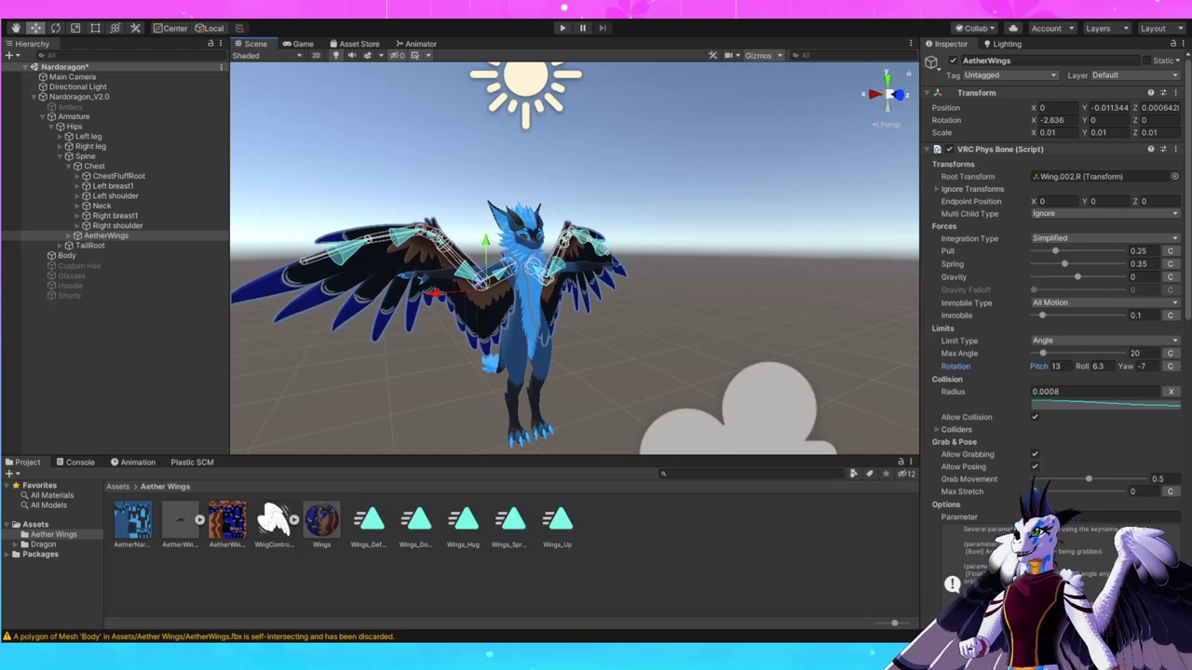
Assign the blue wing texture from the Aether Wings folder as the albedo map of the Wings material
{"action": "left_click", "coordinate": [321, 521]}
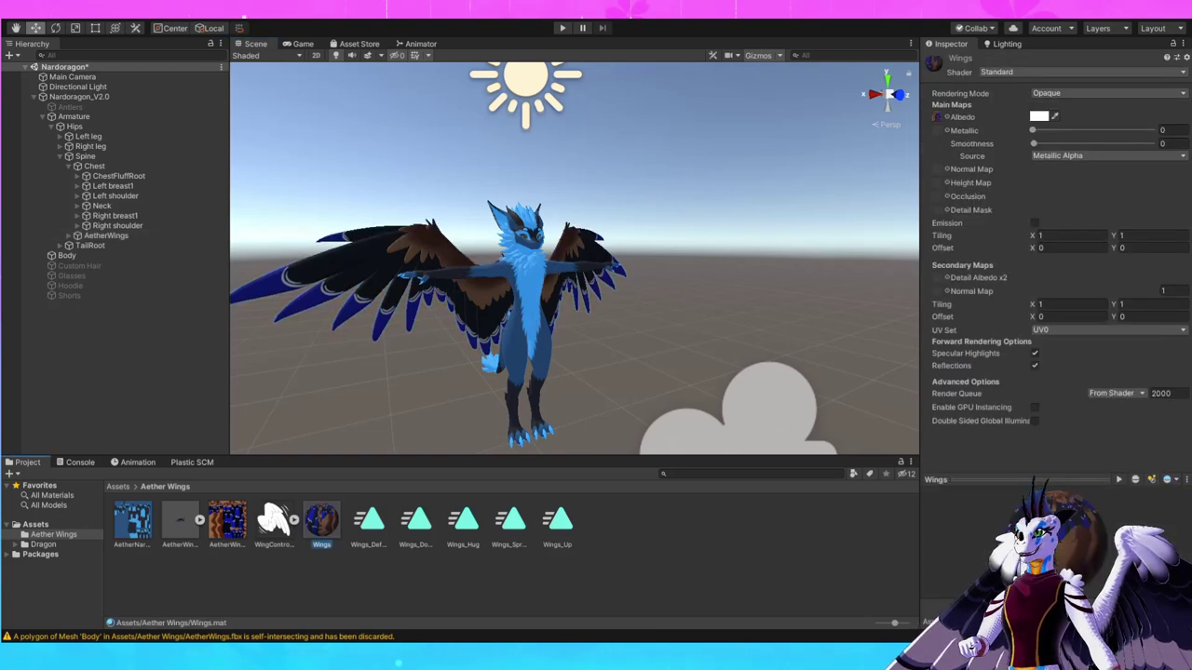
{"action": "left_click_drag", "start_coordinate": [132, 521], "coordinate": [936, 117]}
{"action": "middle_click_drag", "start_coordinate": [503, 298], "coordinate": [637, 297]}
{"action": "right_click_drag", "start_coordinate": [636, 297], "coordinate": [708, 297]}
{"action": "middle_click_drag", "start_coordinate": [707, 297], "coordinate": [875, 331]}
{"action": "left_click_drag", "start_coordinate": [708, 321], "coordinate": [651, 326], "text": "alt"}
{"action": "middle_click_drag", "start_coordinate": [651, 317], "coordinate": [482, 328]}
{"action": "left_click_drag", "start_coordinate": [652, 325], "coordinate": [447, 317], "text": "alt"}
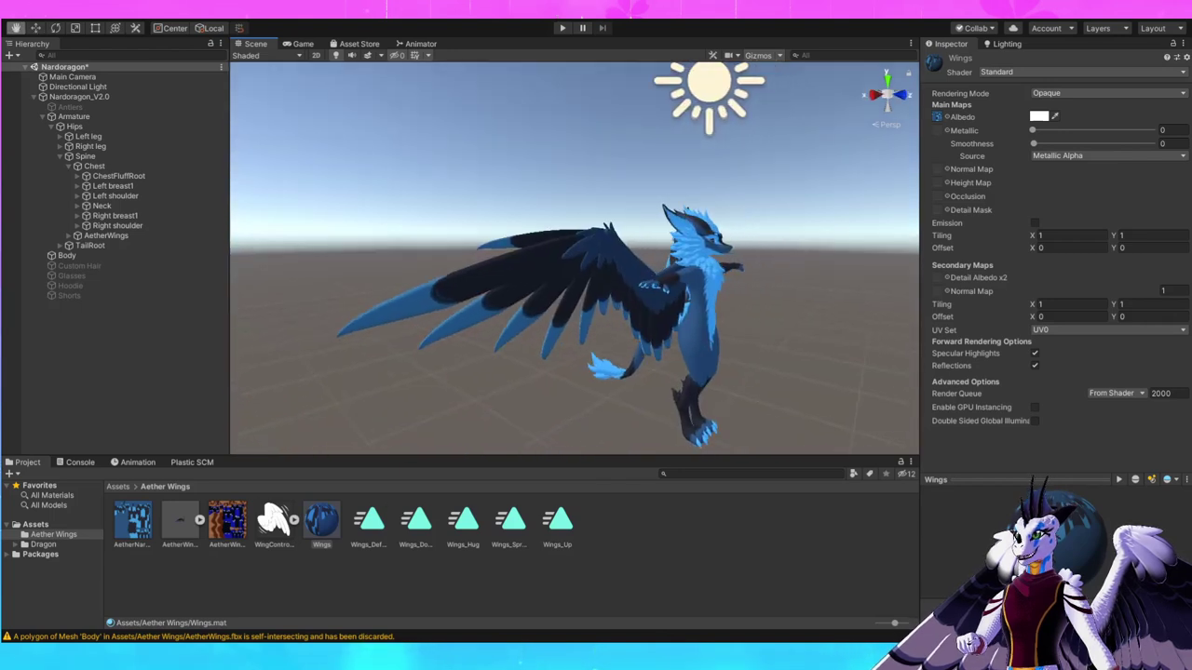
{"action": "middle_click_drag", "start_coordinate": [596, 316], "coordinate": [507, 316]}
{"action": "left_click_drag", "start_coordinate": [507, 316], "coordinate": [470, 339], "text": "alt"}
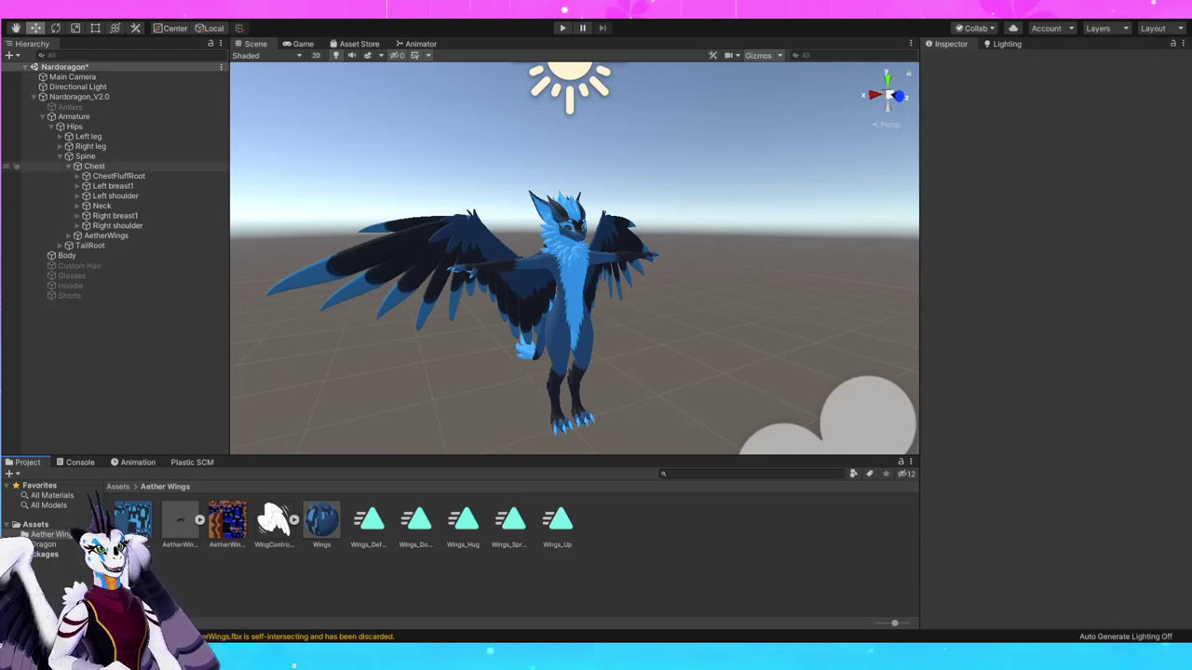
Open the expression parameters asset used by Nardoragon_V2.0 and add two new parameters
{"action": "left_click", "coordinate": [79, 97]}
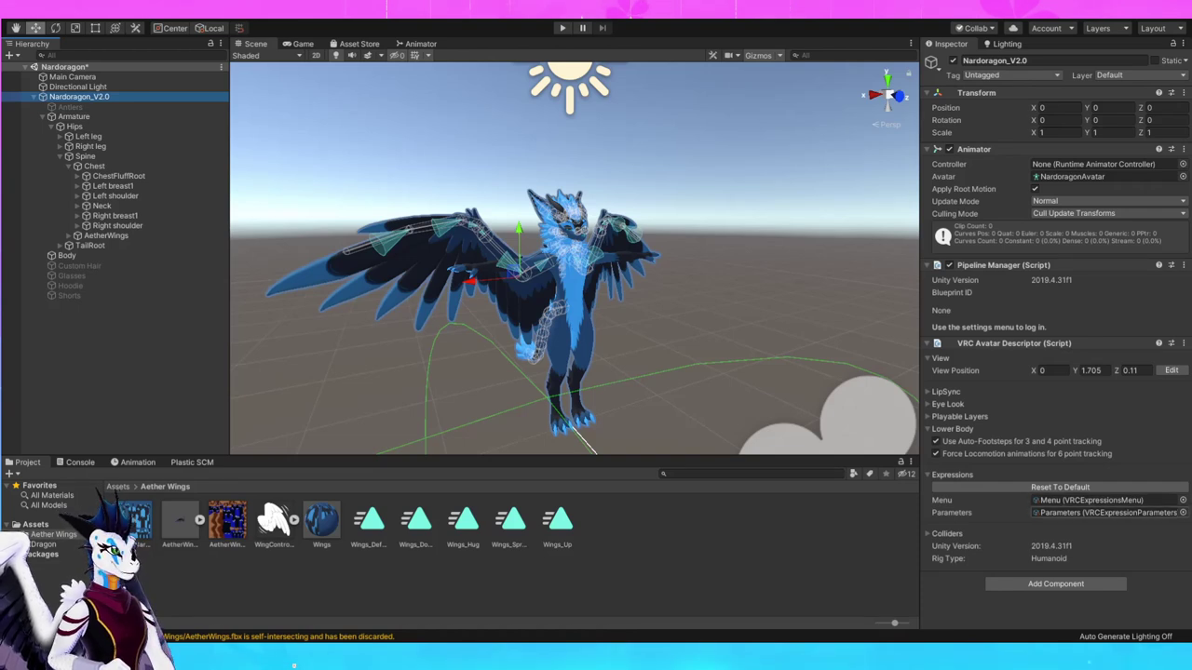
{"action": "left_click", "coordinate": [1106, 513]}
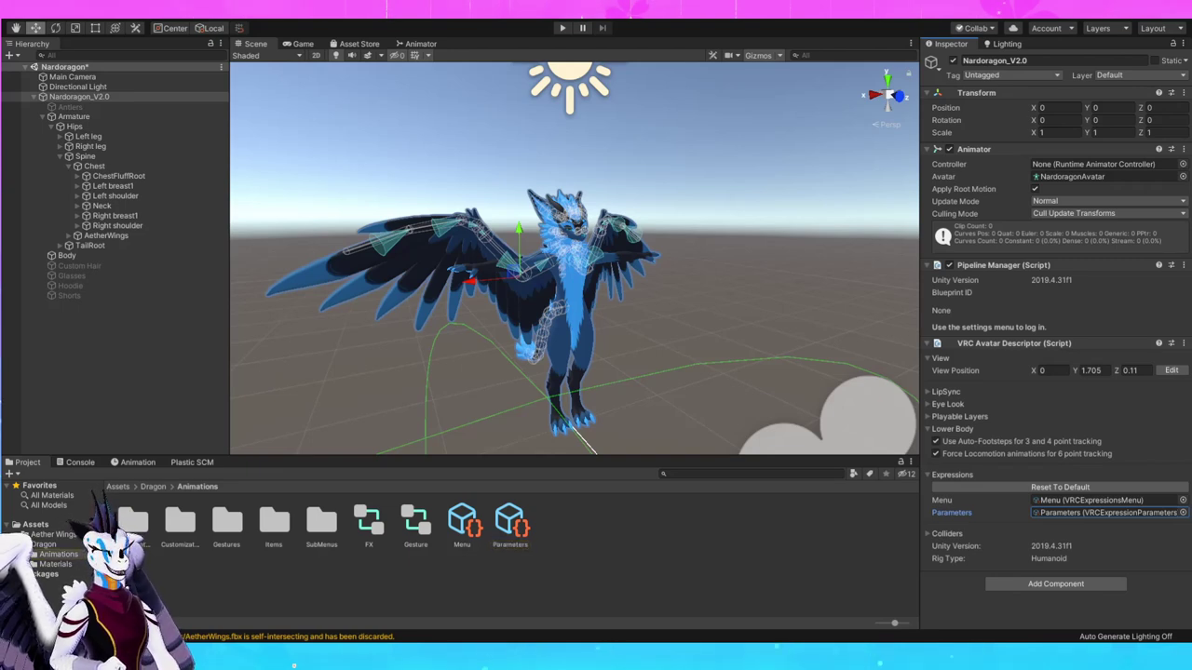
{"action": "left_click", "coordinate": [511, 524]}
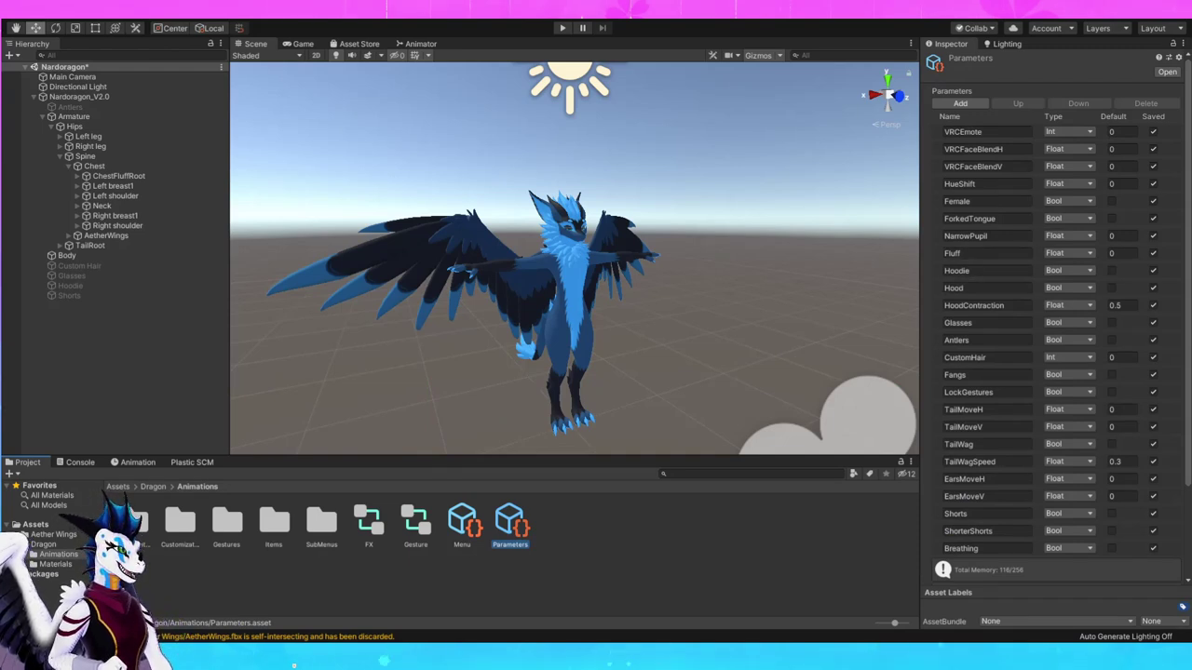
{"action": "scroll", "coordinate": [986, 236], "scroll_direction": "down", "scroll_amount": 3}
{"action": "scroll", "coordinate": [987, 235], "scroll_direction": "up", "scroll_amount": 3}
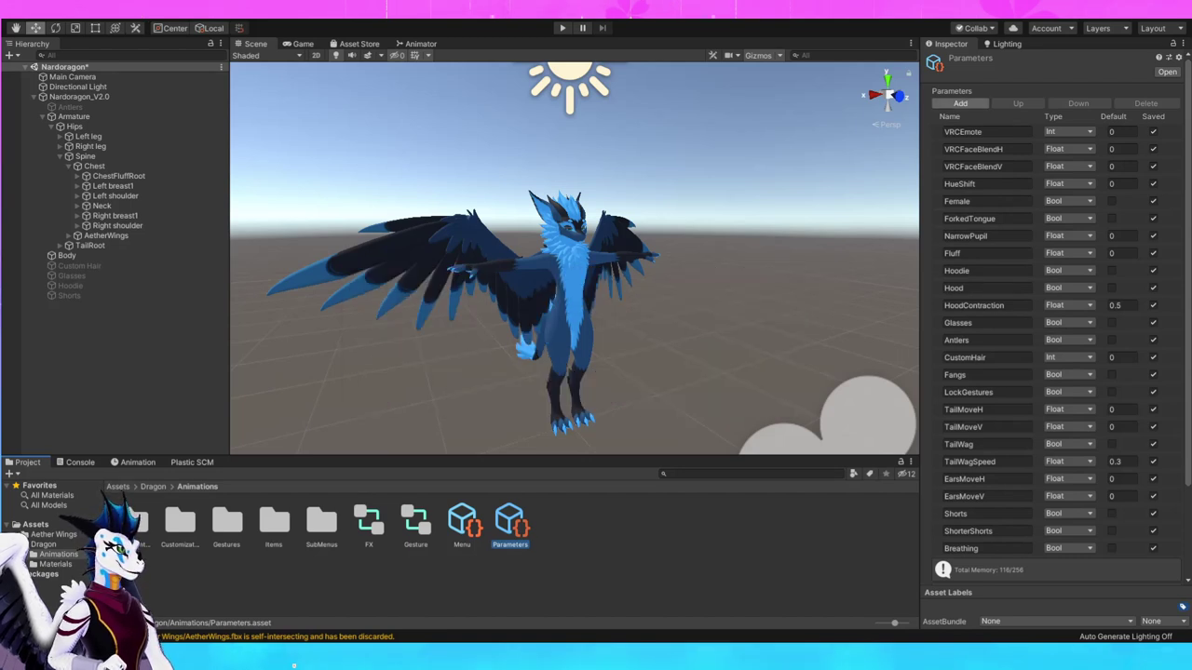
{"action": "left_click", "coordinate": [960, 103]}
{"action": "left_click", "coordinate": [960, 103]}
{"action": "scroll", "coordinate": [987, 279], "scroll_direction": "down", "scroll_amount": 3}
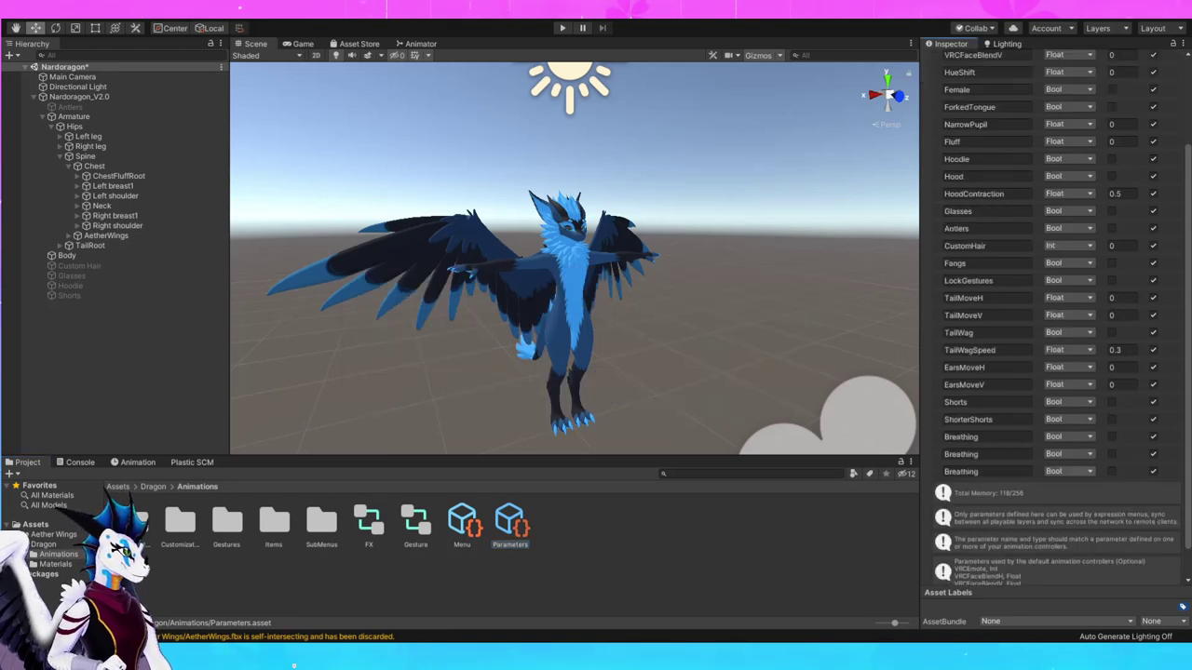
Change the two new expression parameters to type Float and name them WingsH and WingsV
{"action": "left_click", "coordinate": [1069, 455]}
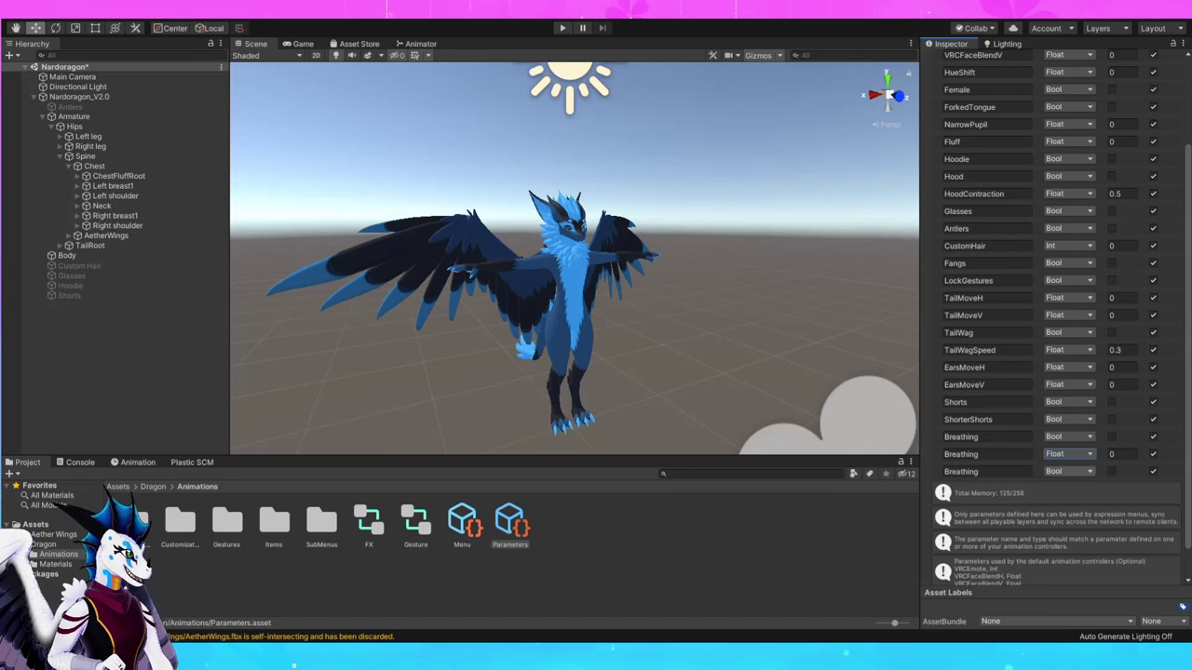
{"action": "left_click", "coordinate": [1069, 472]}
{"action": "left_click", "coordinate": [987, 454]}
{"action": "type", "text": "WingsH"}
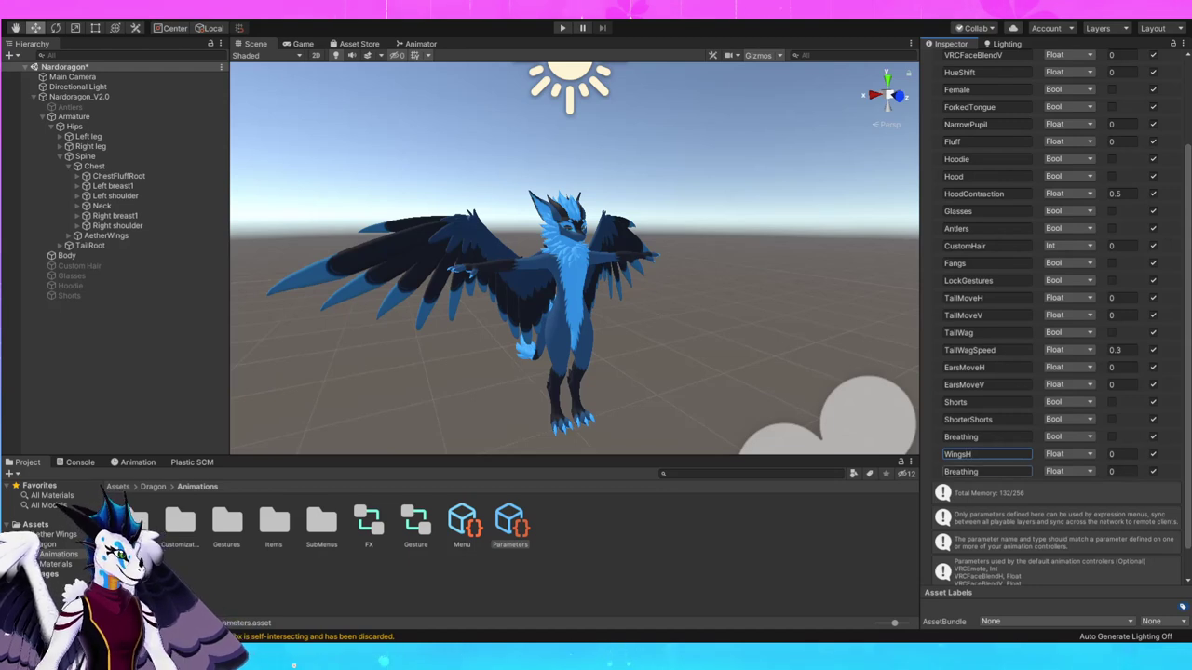
{"action": "left_click", "coordinate": [987, 472]}
{"action": "type", "text": "WingsV"}
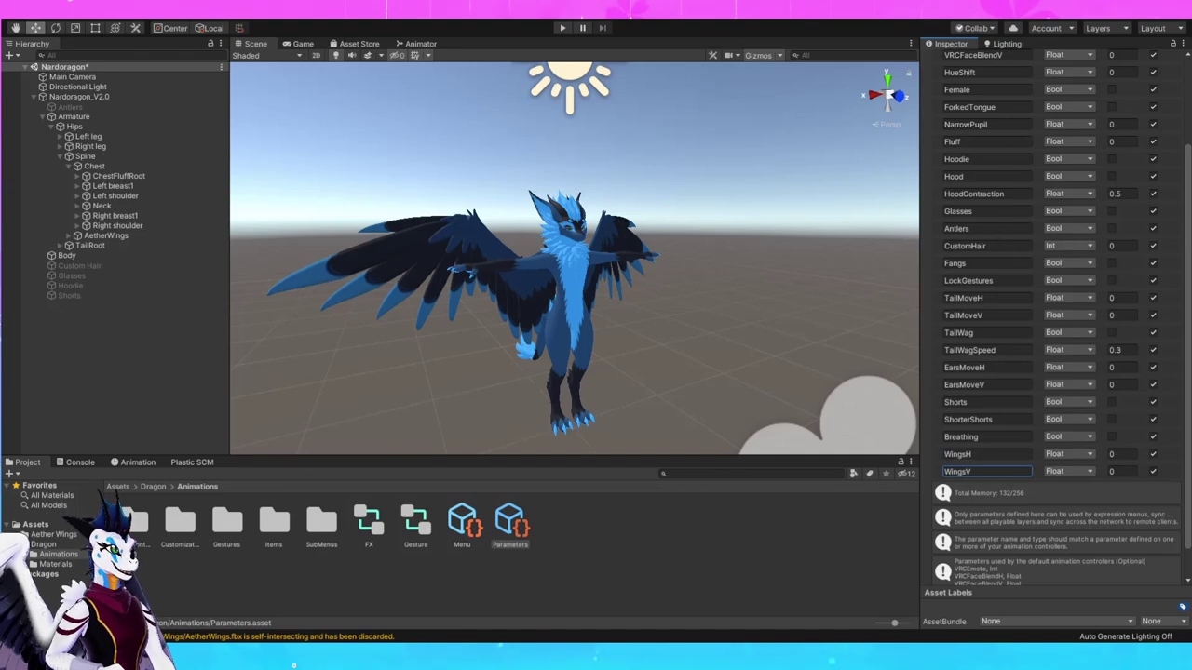
Add a control named Wings Control to the BodyControlsSubMenu asset in the SubMenus folder
{"action": "left_click", "coordinate": [463, 523]}
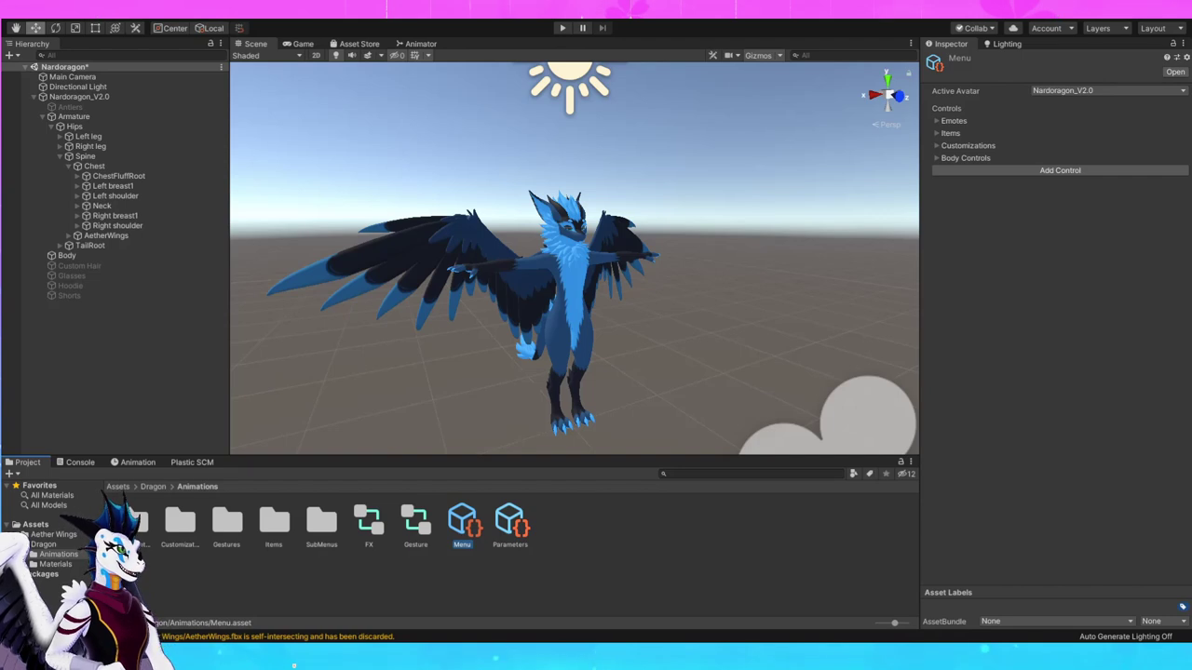
{"action": "left_click", "coordinate": [964, 158]}
{"action": "left_click", "coordinate": [964, 159]}
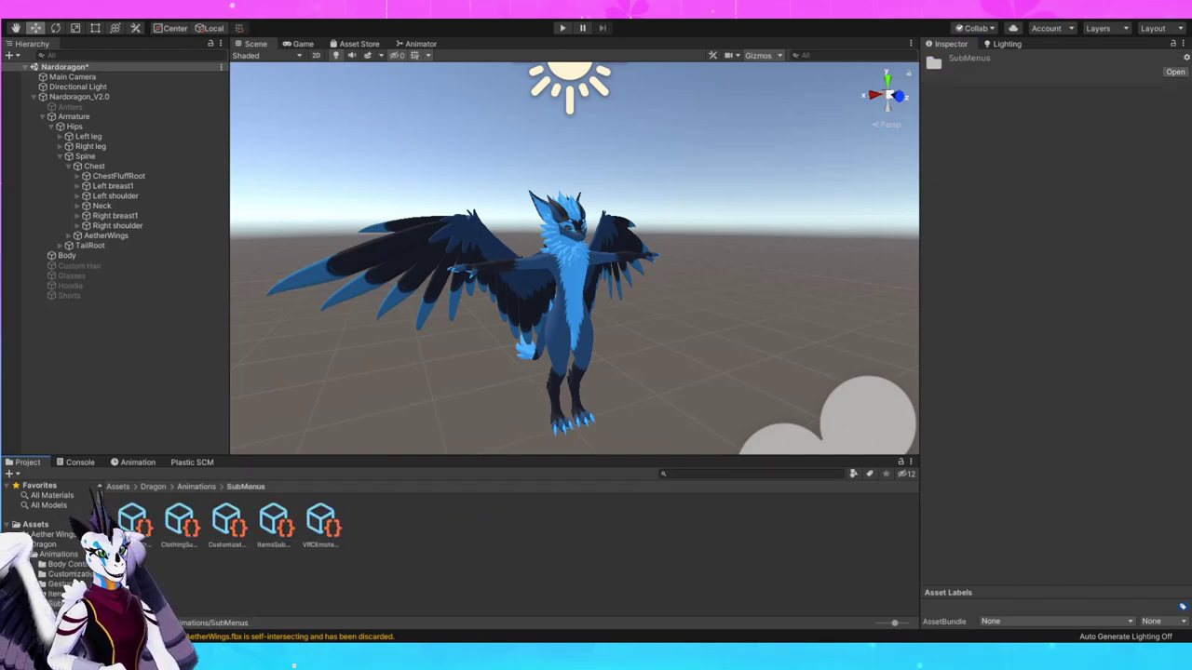
{"action": "left_click", "coordinate": [135, 521]}
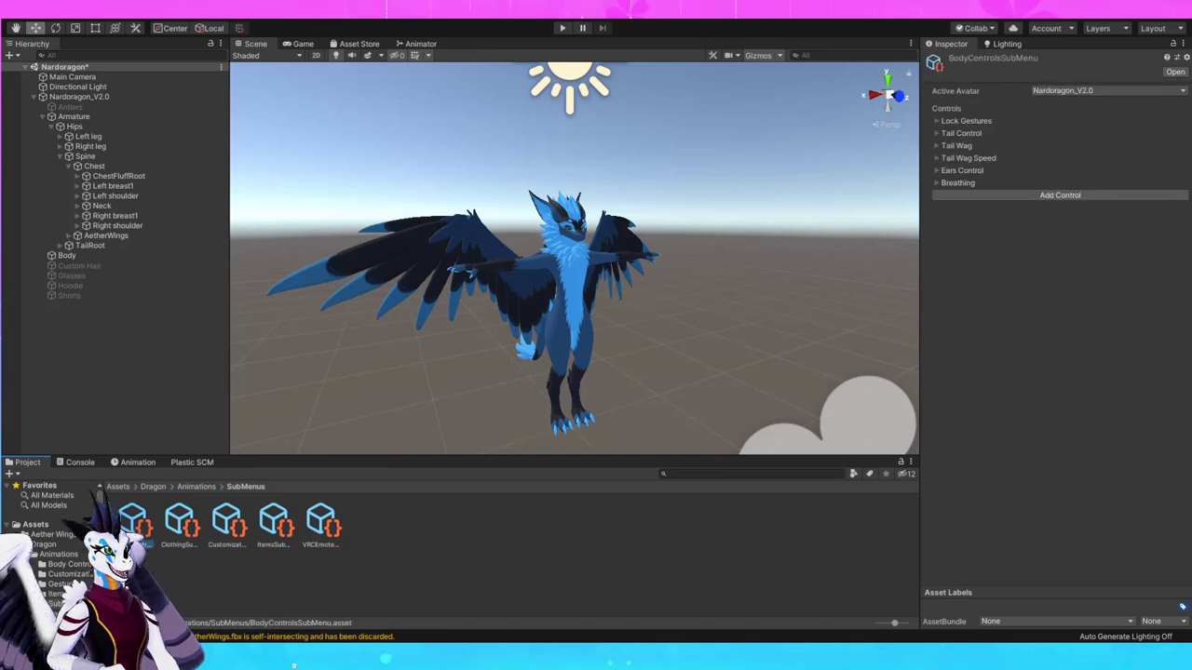
{"action": "left_click", "coordinate": [1059, 195]}
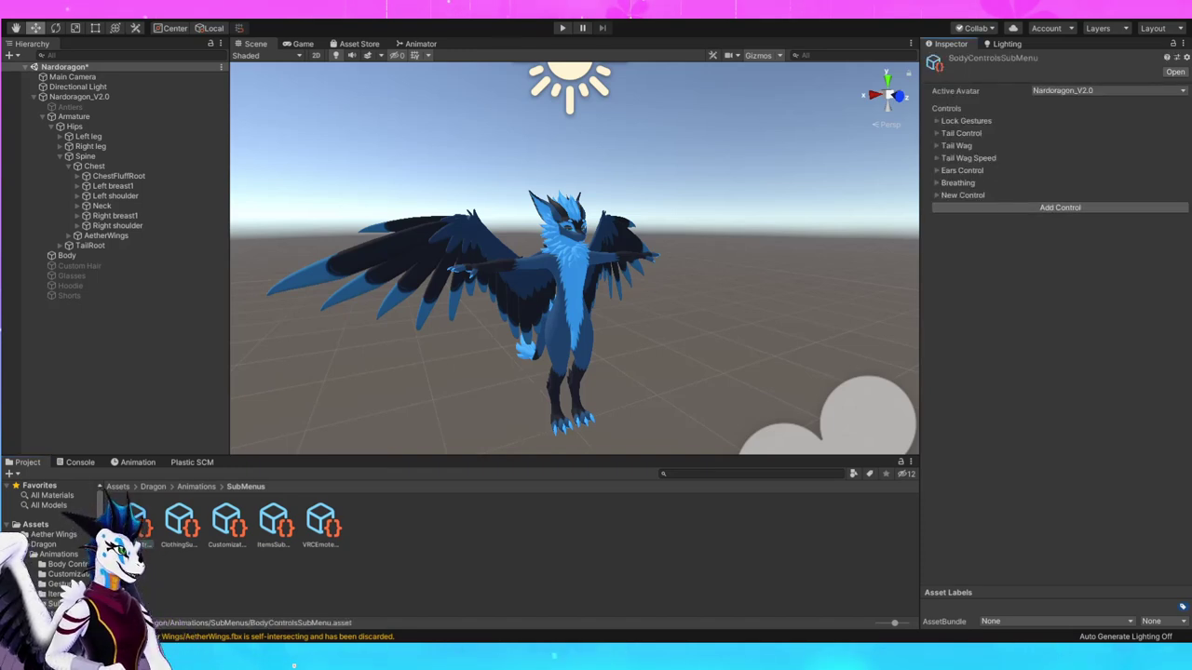
{"action": "left_click", "coordinate": [937, 196]}
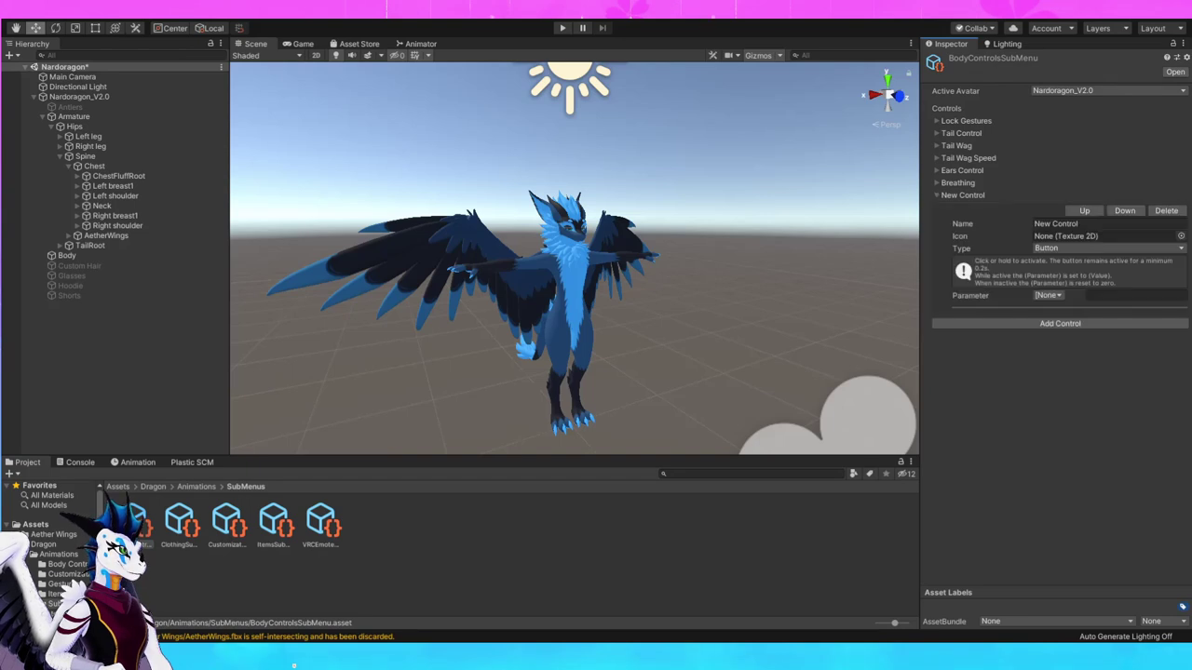
{"action": "left_click", "coordinate": [1080, 223]}
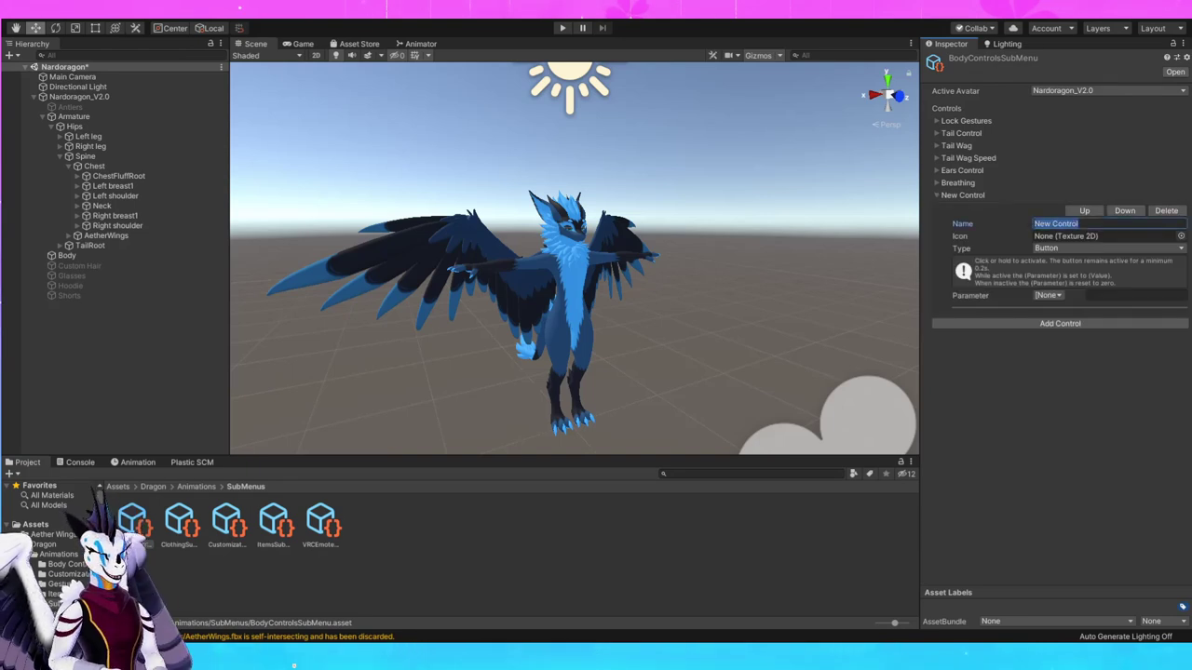
{"action": "type", "text": "Wings Control"}
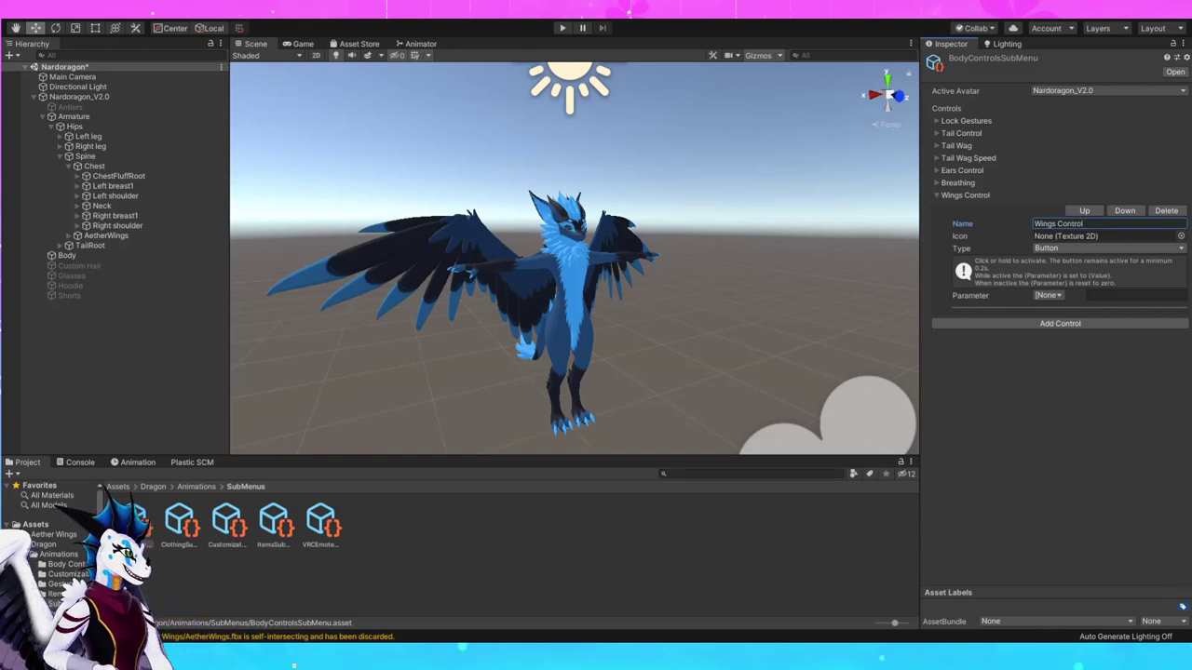
Make Wings Control a Two Axis Puppet with WingsH as horizontal and WingsV as vertical parameter
{"action": "left_click", "coordinate": [1108, 248]}
{"action": "left_click", "coordinate": [1080, 302]}
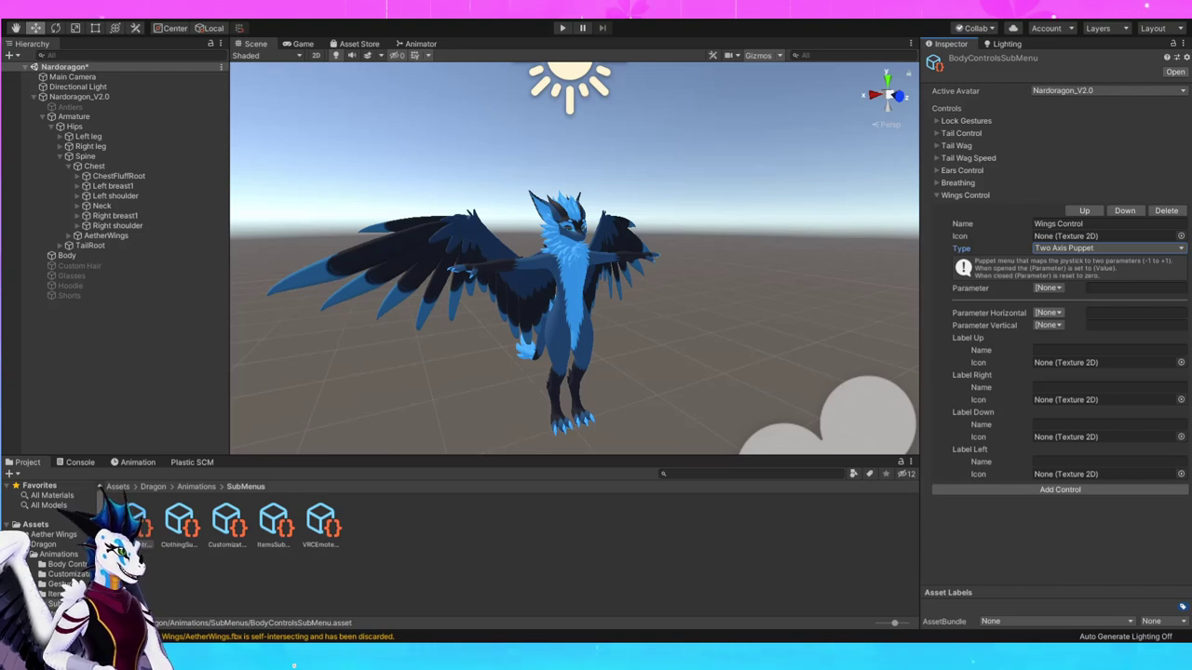
{"action": "left_click", "coordinate": [1049, 313]}
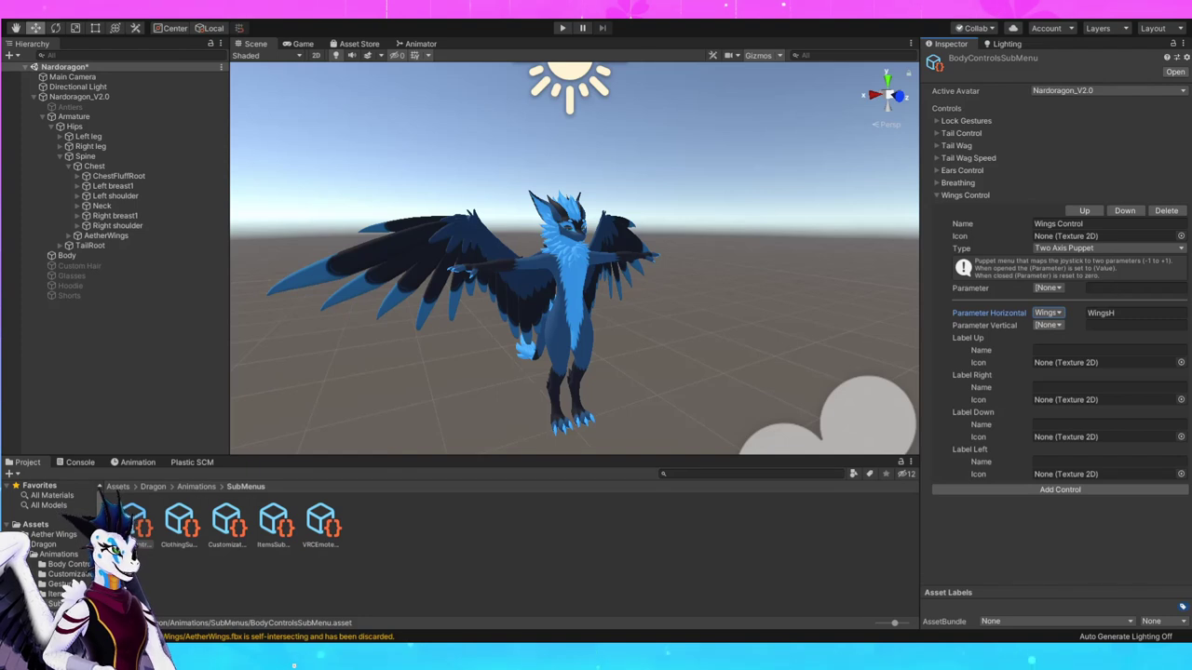
{"action": "left_click", "coordinate": [1049, 325]}
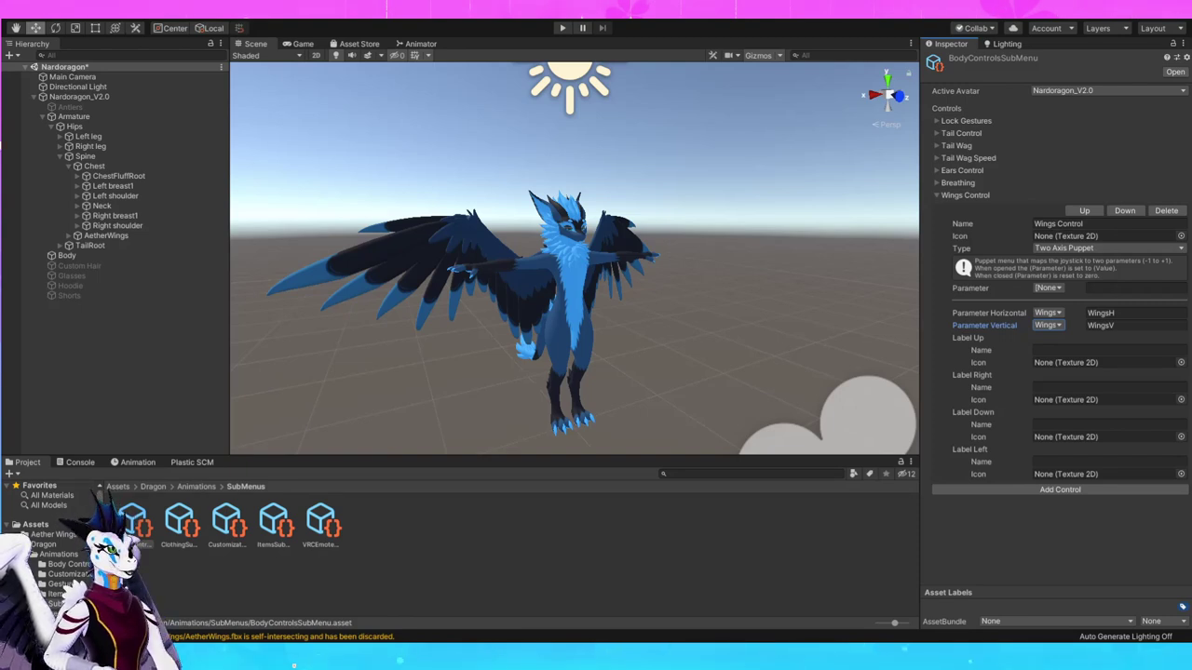
Assign WingControlIcon from the Aether Wings folder as the icon of Wings Control
{"action": "left_click", "coordinate": [53, 535]}
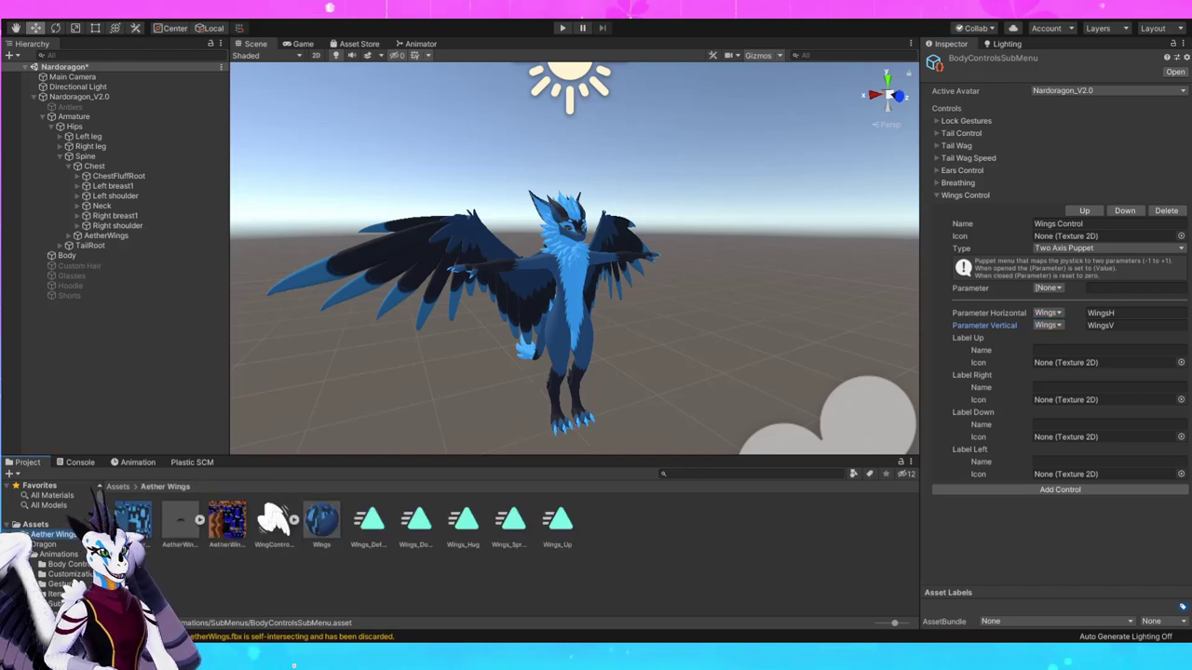
{"action": "left_click_drag", "start_coordinate": [273, 519], "coordinate": [1036, 237]}
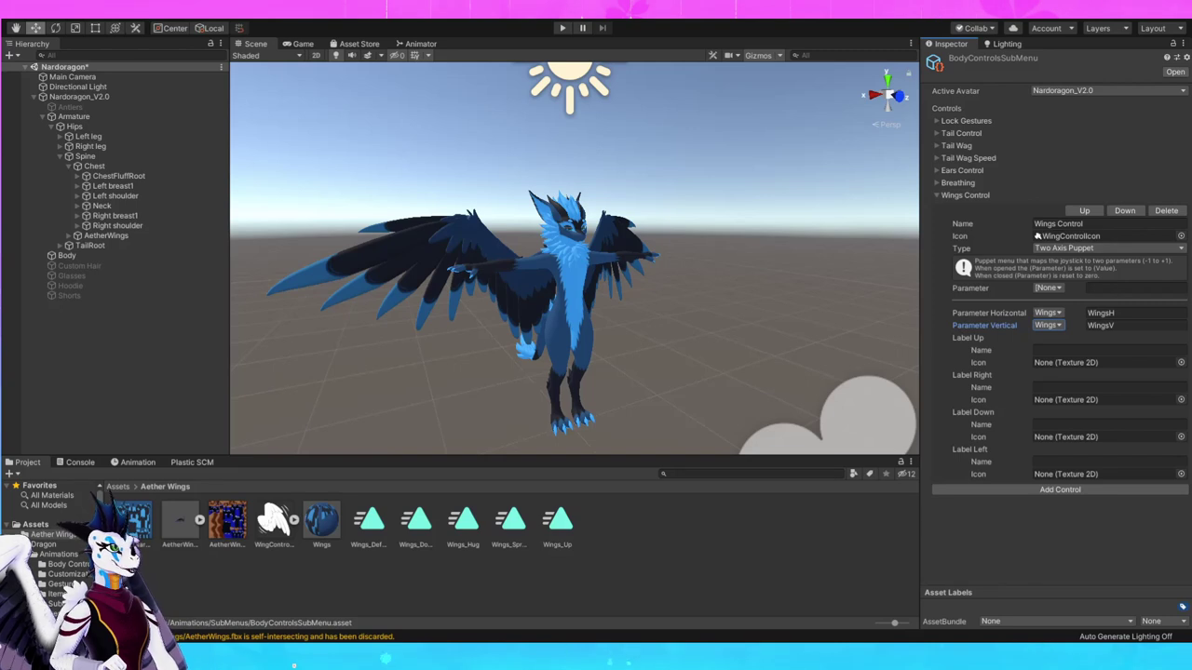
{"action": "left_click", "coordinate": [937, 196]}
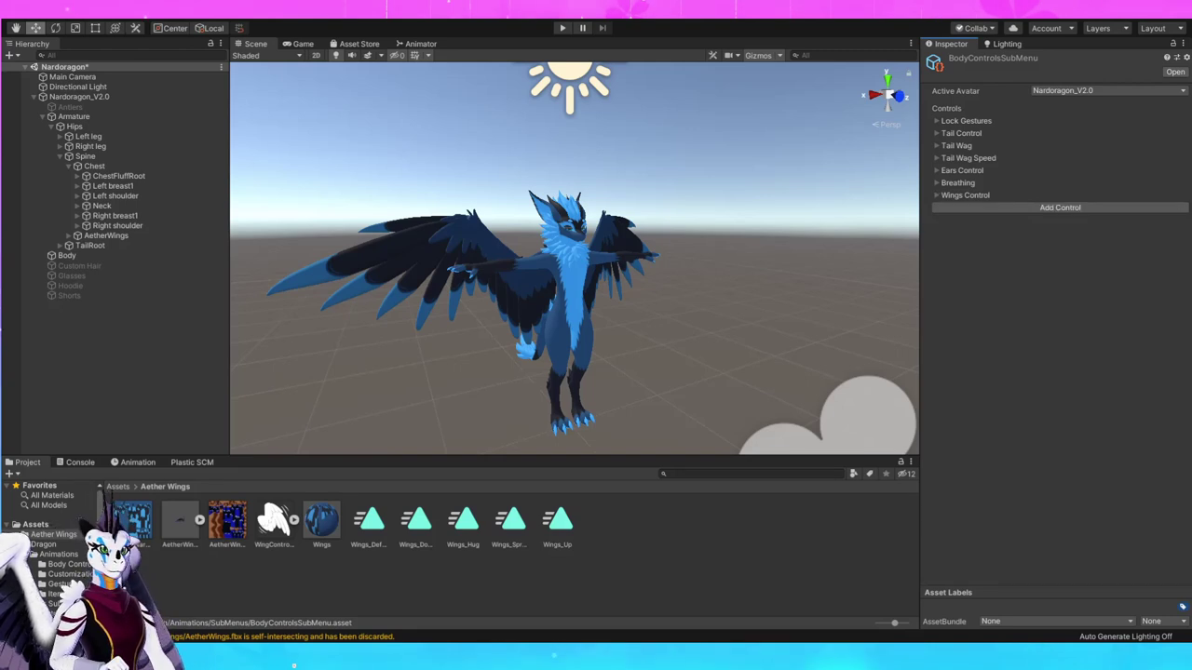
Open the FX controller from the Nardoragon_V2.0 avatar's playable layers in the Animator
{"action": "left_click", "coordinate": [79, 96]}
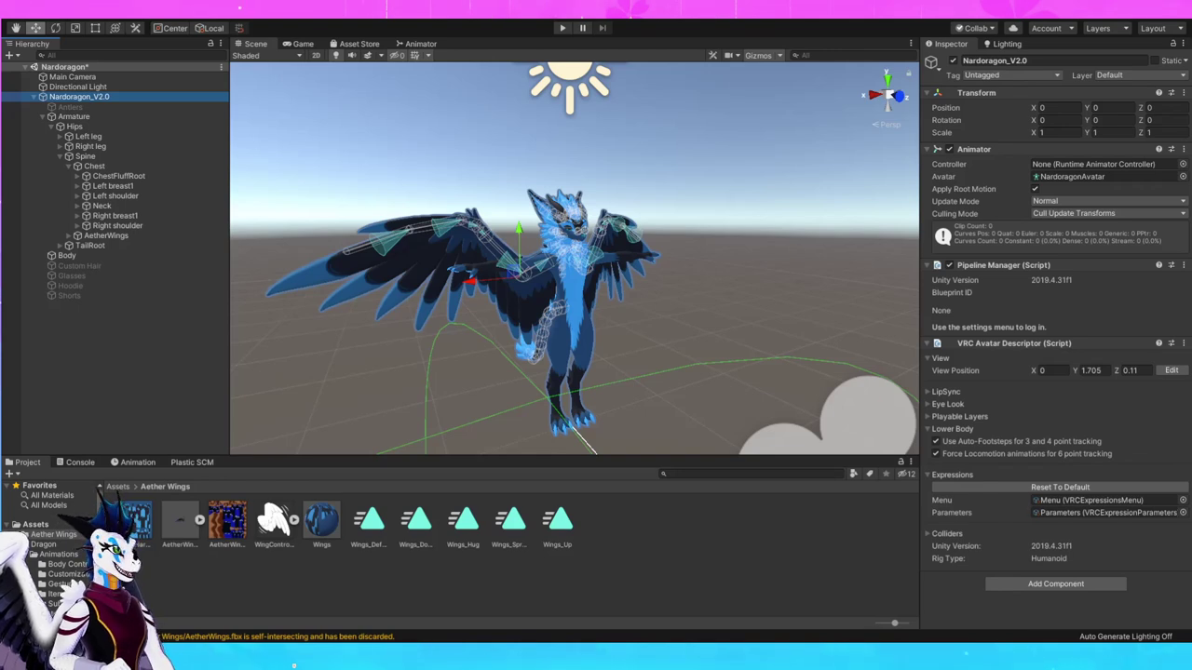
{"action": "left_click", "coordinate": [959, 417]}
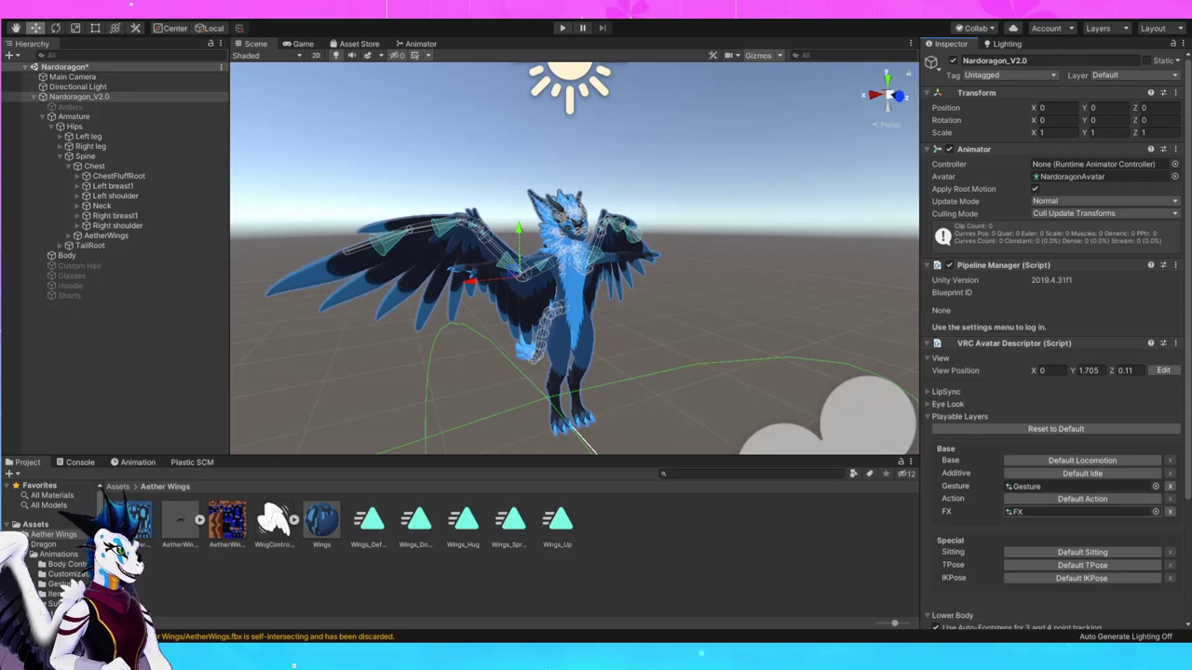
{"action": "left_click", "coordinate": [1080, 512]}
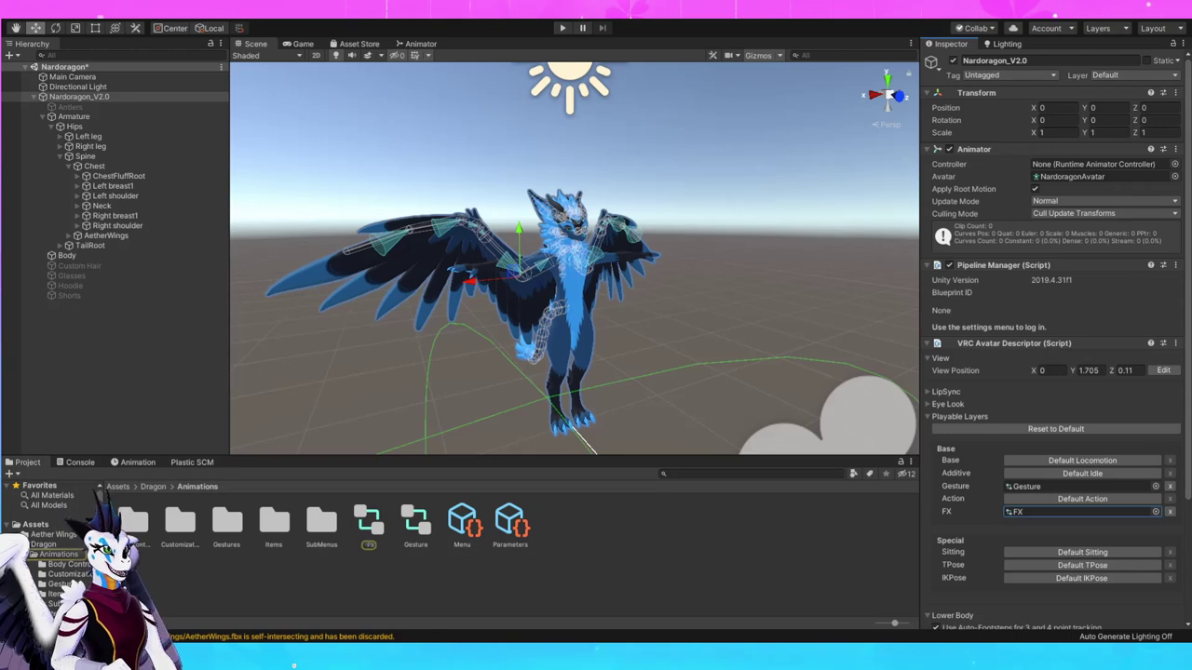
{"action": "left_click", "coordinate": [369, 523]}
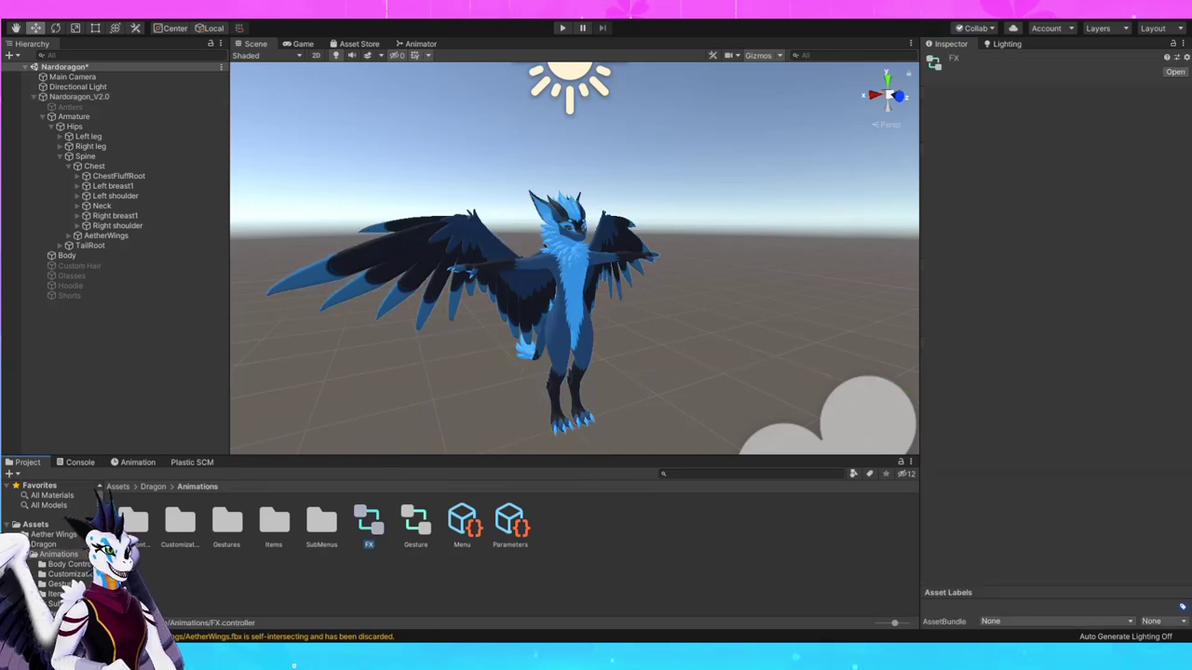
{"action": "left_click", "coordinate": [420, 43]}
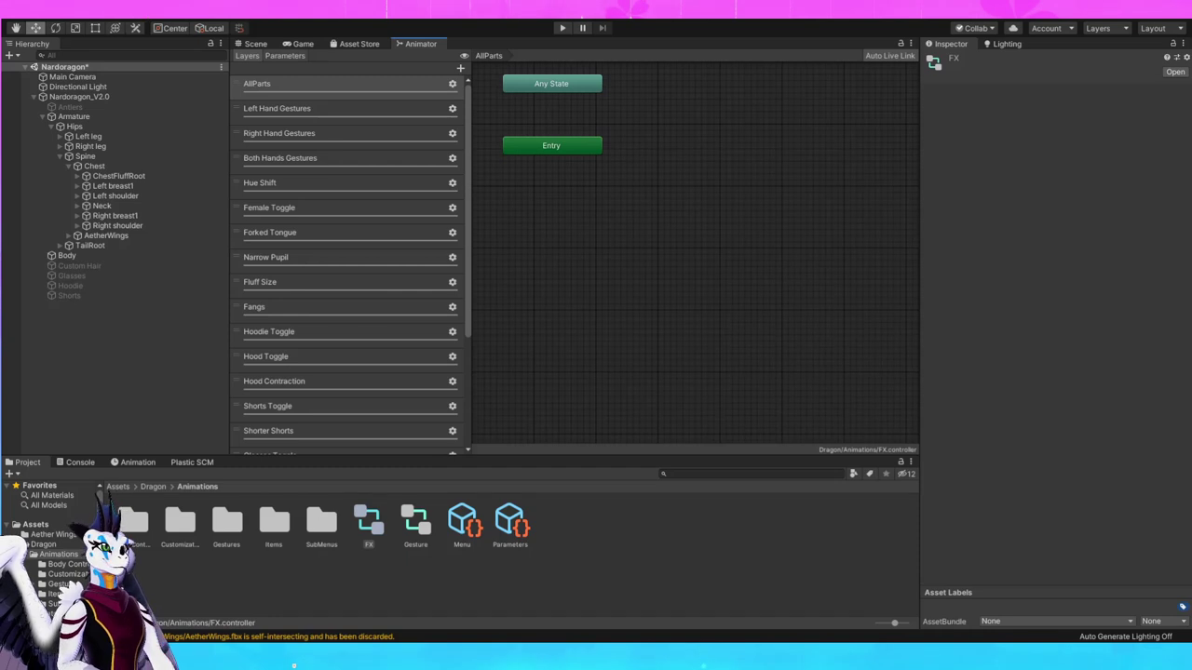
Add two new Float parameters to the FX controller
{"action": "left_click", "coordinate": [285, 56]}
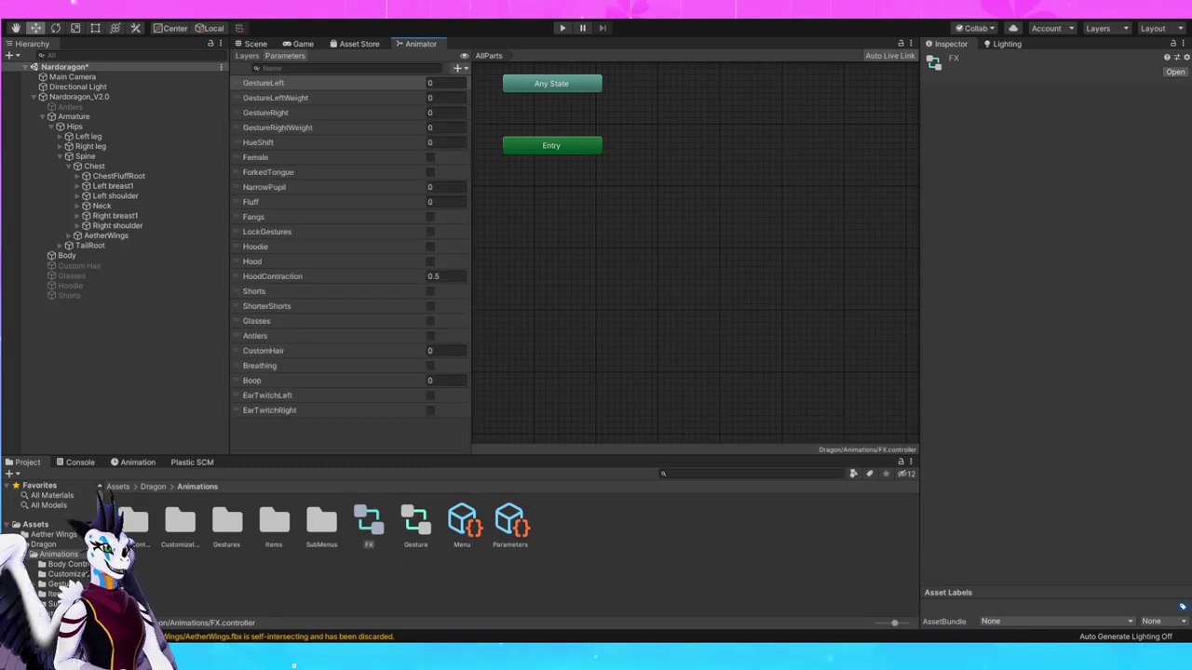
{"action": "left_click", "coordinate": [475, 83]}
{"action": "key", "text": "Return"}
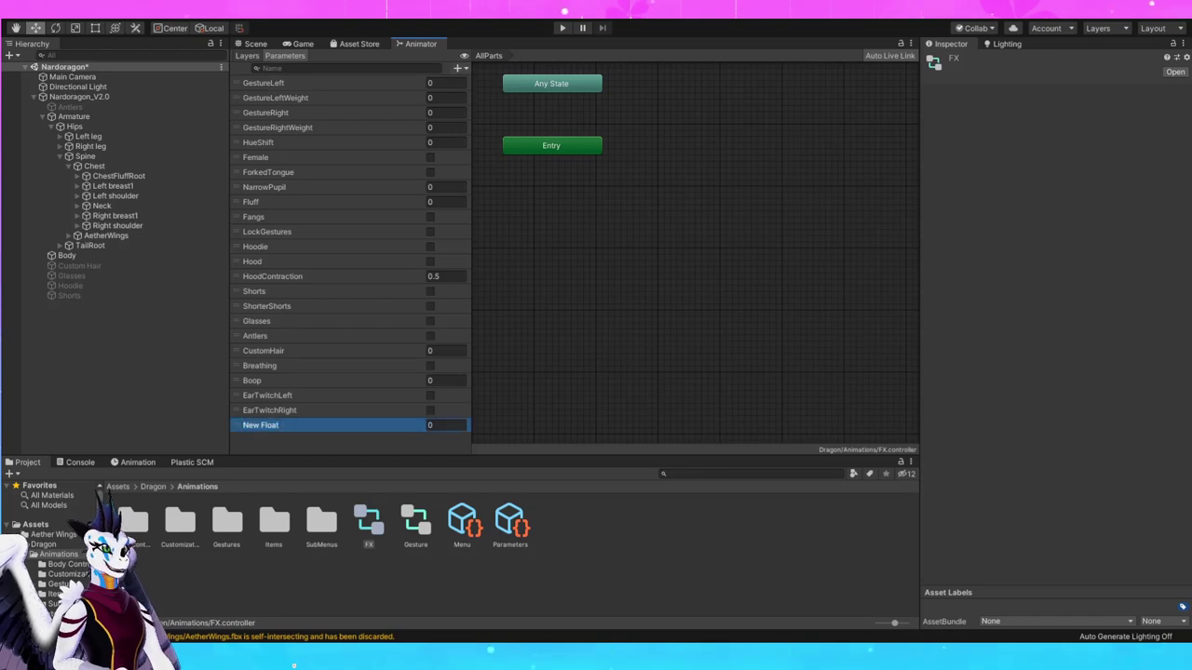
{"action": "left_click", "coordinate": [474, 83]}
{"action": "key", "text": "Return"}
Name the two new Float parameters WingsH and WingsV
{"action": "left_click", "coordinate": [261, 425]}
{"action": "left_click", "coordinate": [261, 426]}
{"action": "type", "text": "WingsH"}
{"action": "key", "text": "Return"}
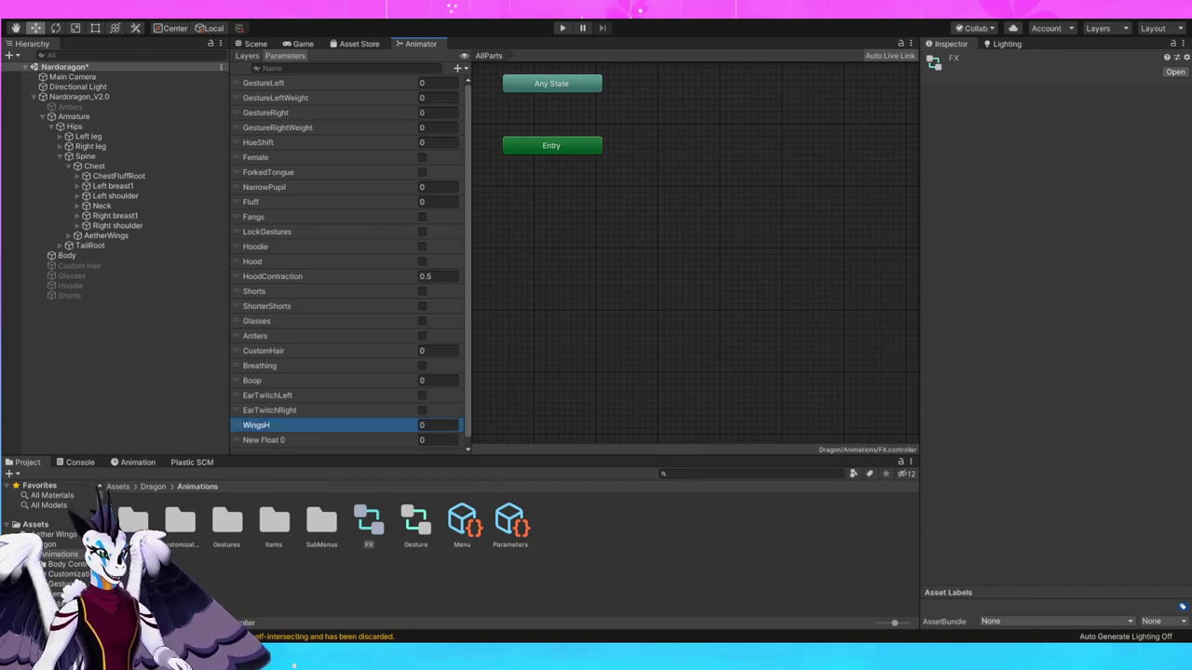
{"action": "key", "text": "Down"}
{"action": "key", "text": "F2"}
{"action": "type", "text": "WingsV"}
{"action": "key", "text": "Return"}
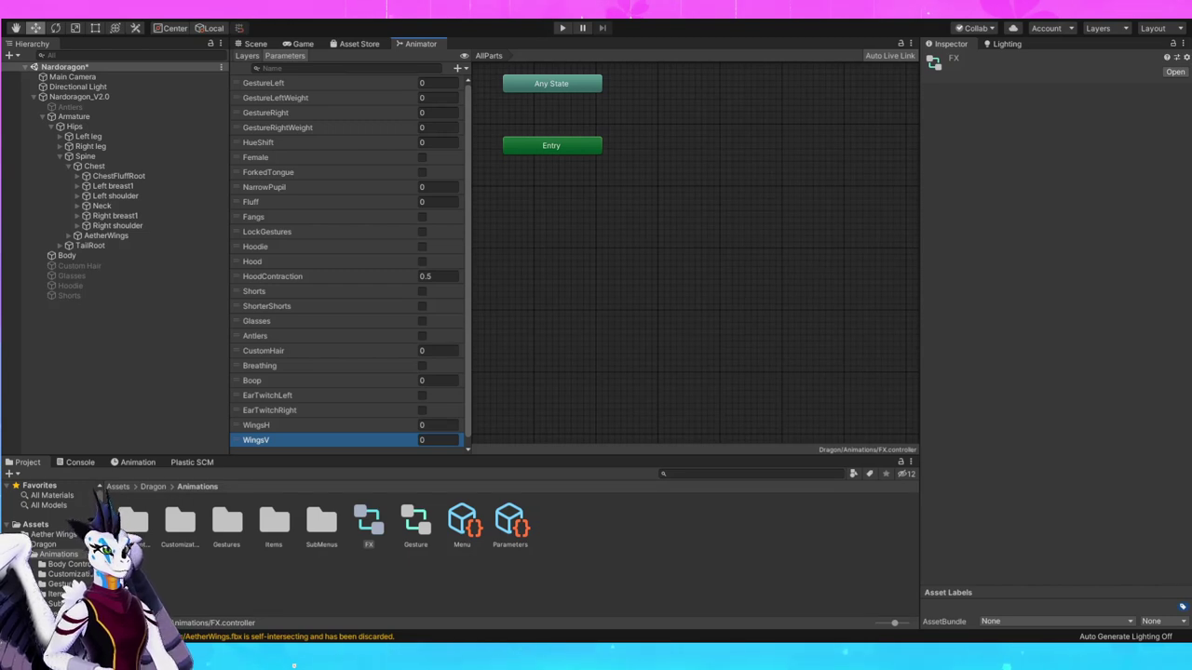
Add a new layer to the FX controller and name it Wings Control
{"action": "left_click", "coordinate": [247, 55]}
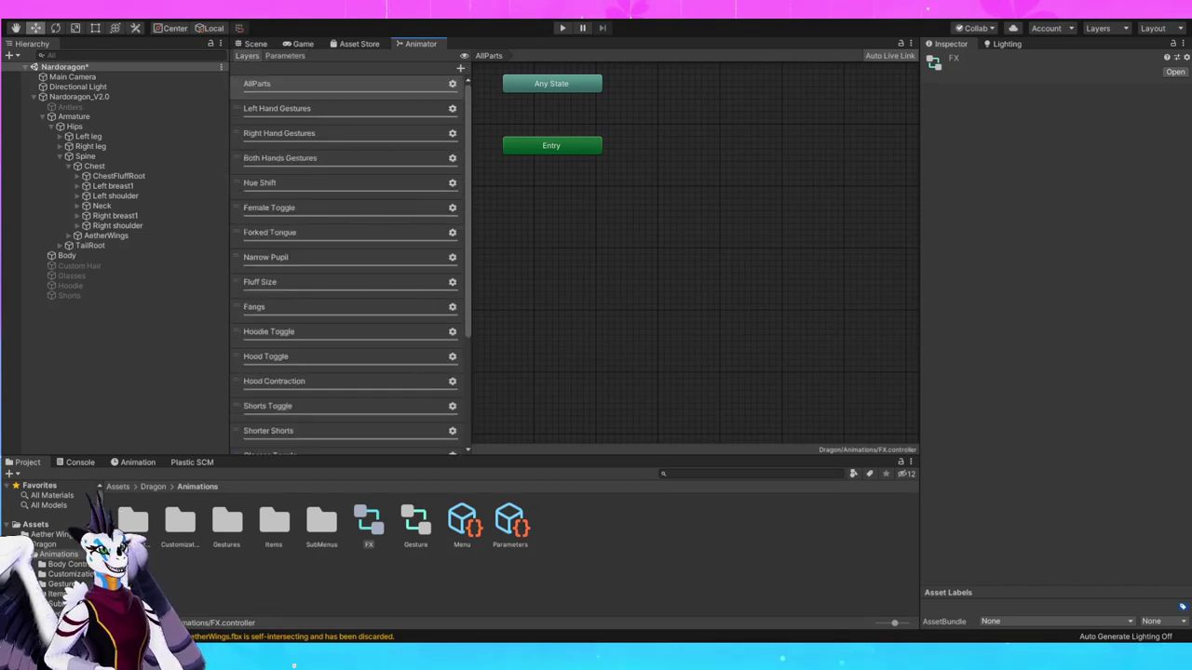
{"action": "left_click", "coordinate": [460, 68]}
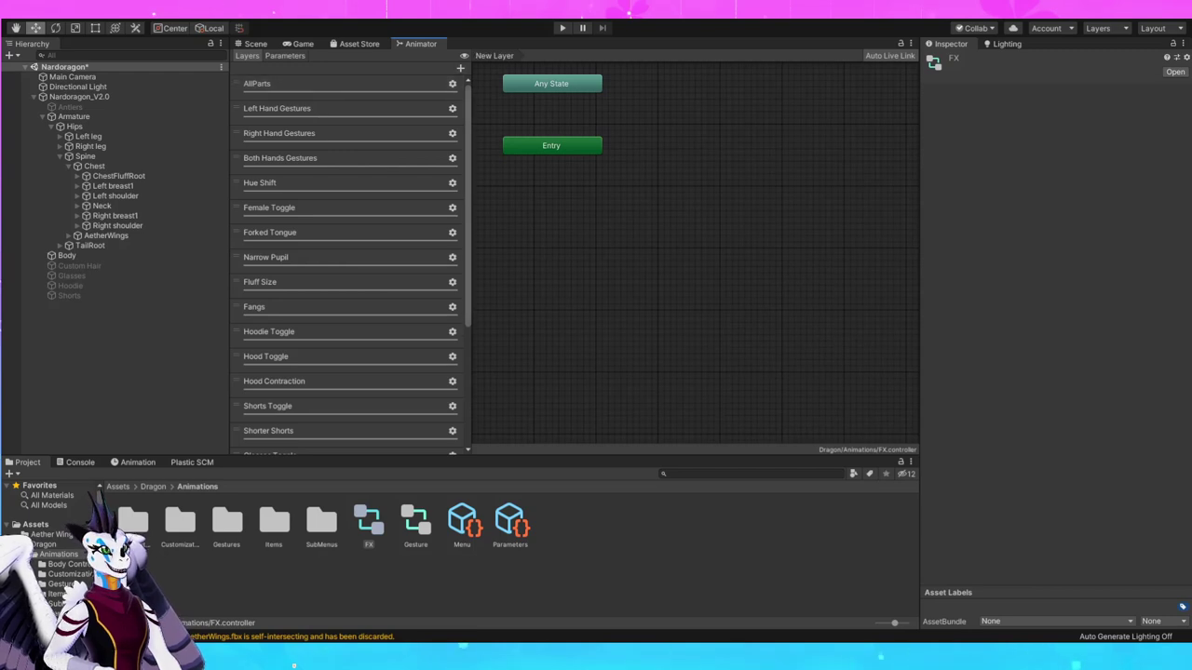
{"action": "left_click_drag", "start_coordinate": [472, 257], "coordinate": [467, 257]}
{"action": "left_click", "coordinate": [340, 260]}
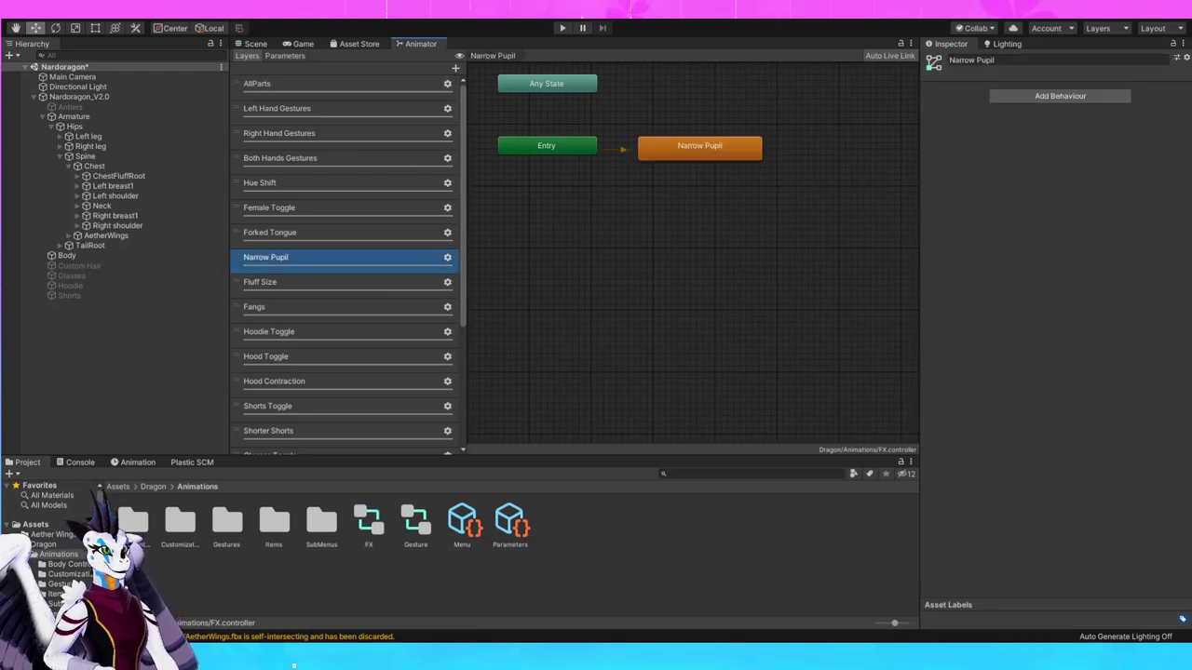
{"action": "scroll", "coordinate": [341, 260], "scroll_direction": "down", "scroll_amount": 5}
{"action": "left_click", "coordinate": [298, 435]}
{"action": "left_click", "coordinate": [298, 435]}
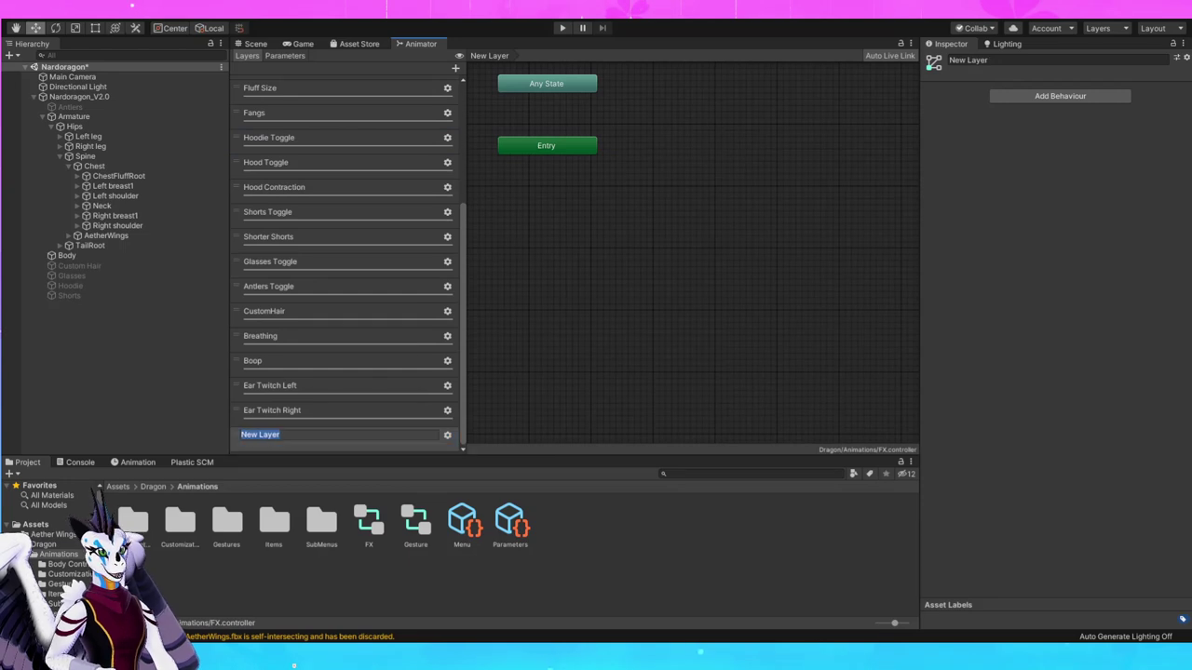
{"action": "type", "text": "Wings Co"}
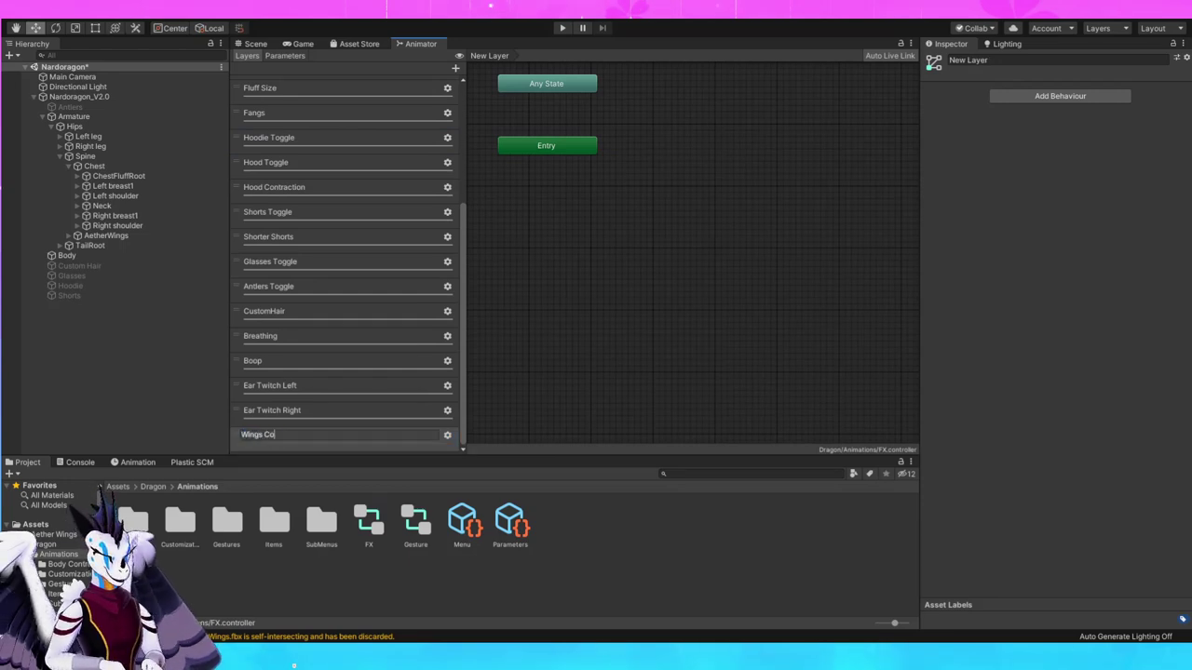
{"action": "type", "text": "ntrol"}
{"action": "key", "text": "Return"}
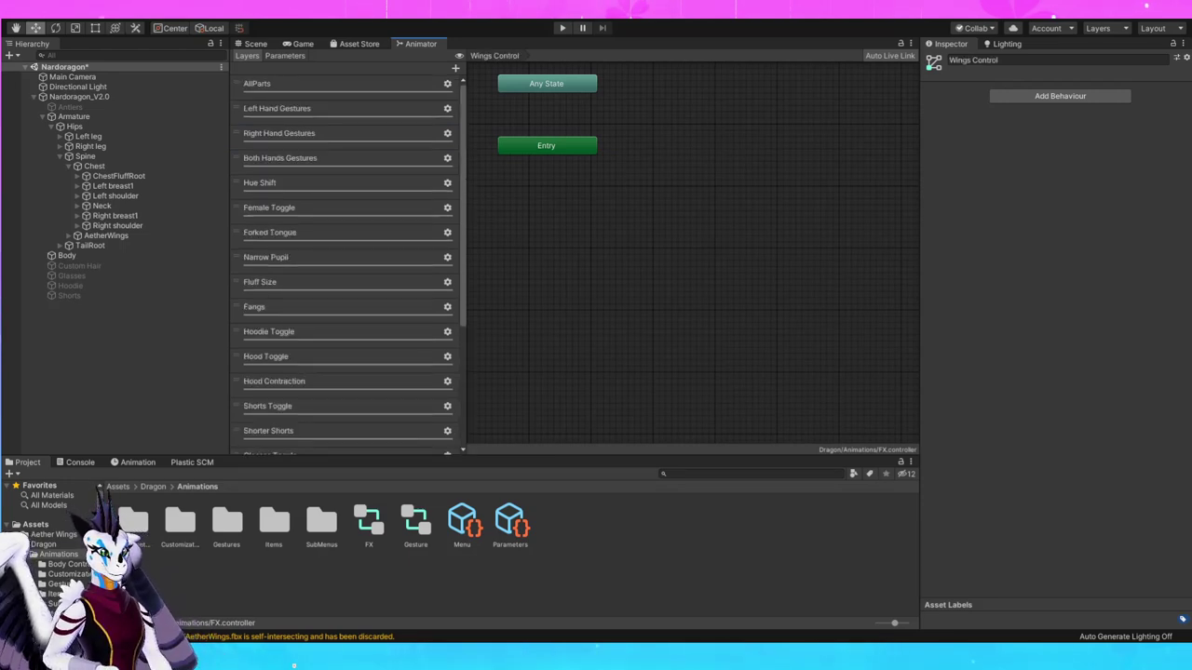
Set the Wings Control layer's weight to 1
{"action": "scroll", "coordinate": [345, 261], "scroll_direction": "down", "scroll_amount": 5}
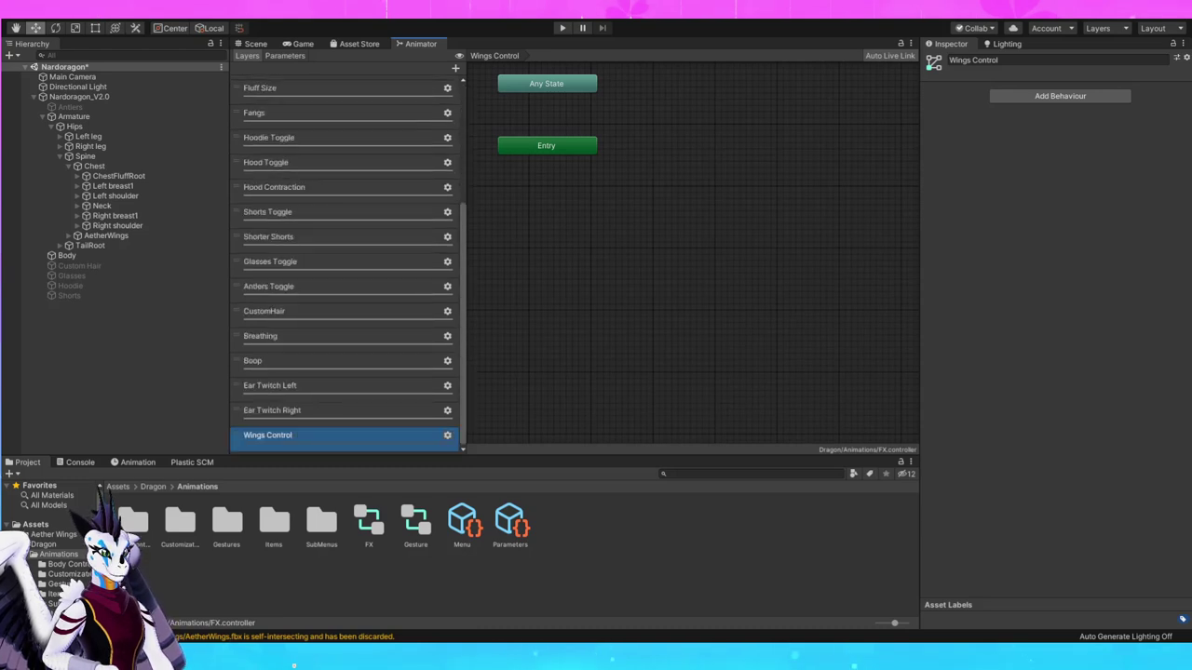
{"action": "left_click", "coordinate": [447, 435]}
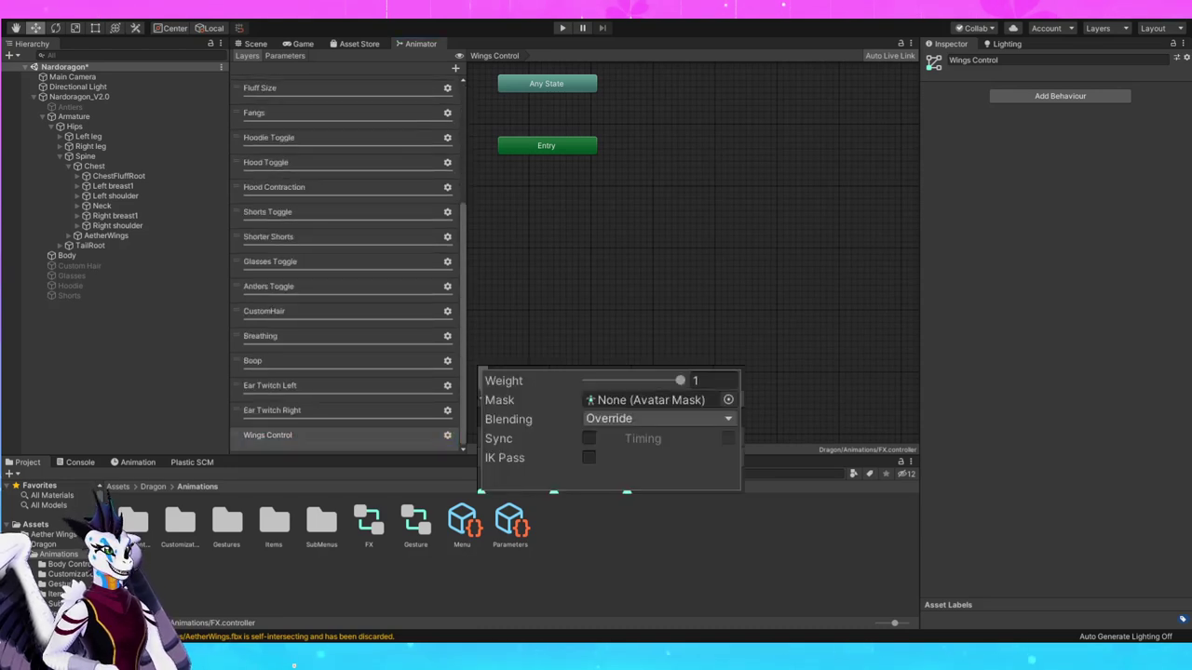
{"action": "key", "text": "Escape"}
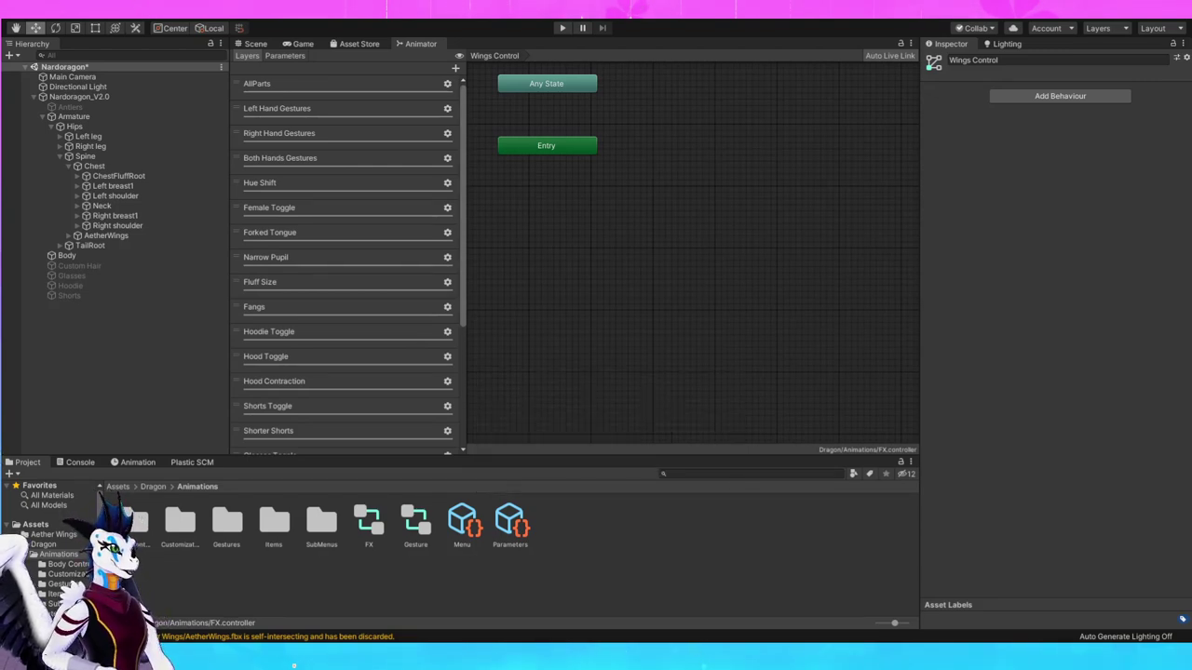
Create a state from a new blend tree in the Wings Control layer, beside Entry
{"action": "scroll", "coordinate": [345, 260], "scroll_direction": "down", "scroll_amount": 6}
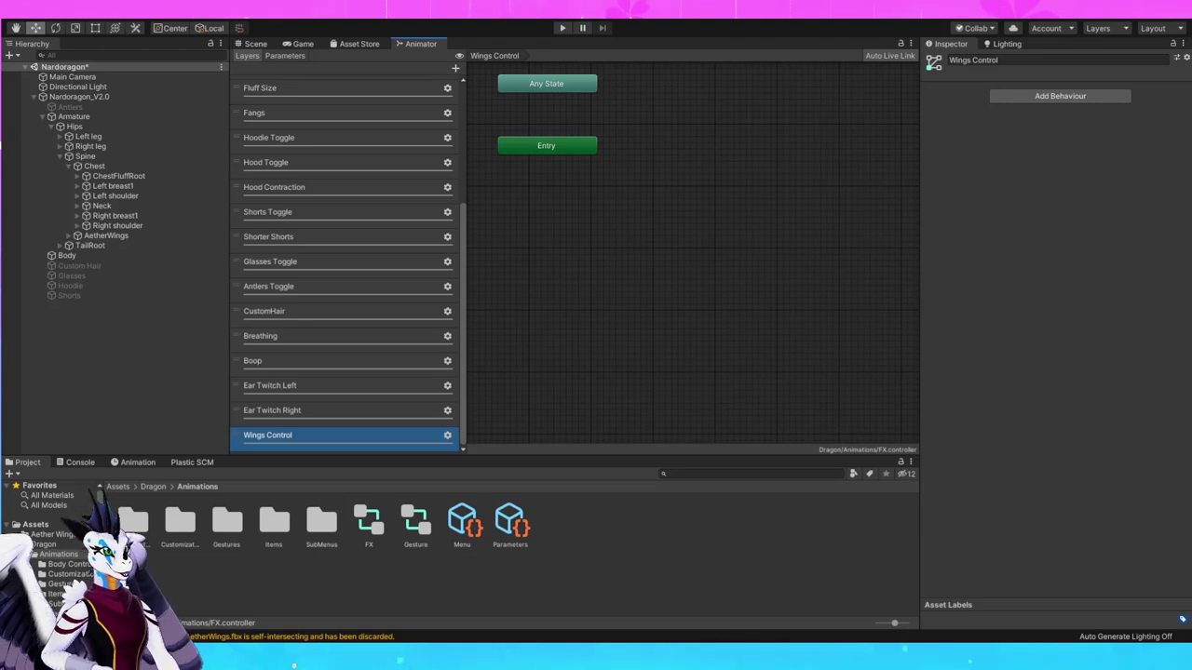
{"action": "scroll", "coordinate": [658, 143], "scroll_direction": "up", "scroll_amount": 2}
{"action": "middle_click_drag", "start_coordinate": [658, 143], "coordinate": [658, 164]}
{"action": "scroll", "coordinate": [508, 334], "scroll_direction": "down", "scroll_amount": 3}
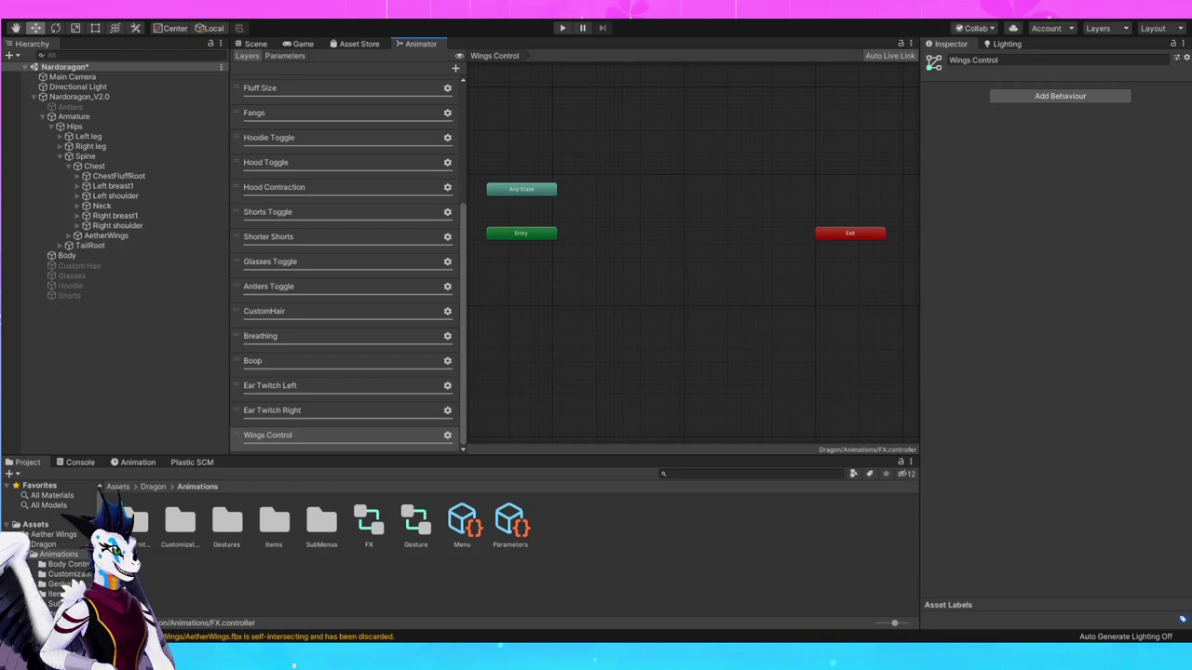
{"action": "left_click", "coordinate": [637, 236]}
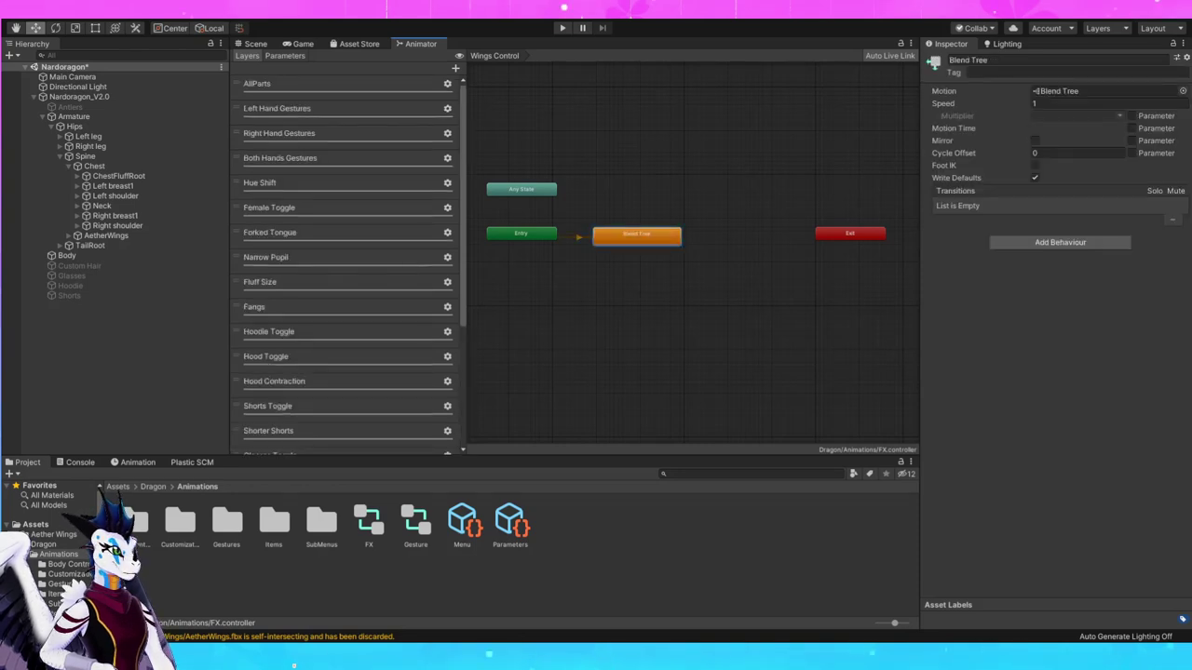
Rename the new blend tree state as Controller
{"action": "left_click", "coordinate": [951, 60]}
{"action": "left_click", "coordinate": [949, 60]}
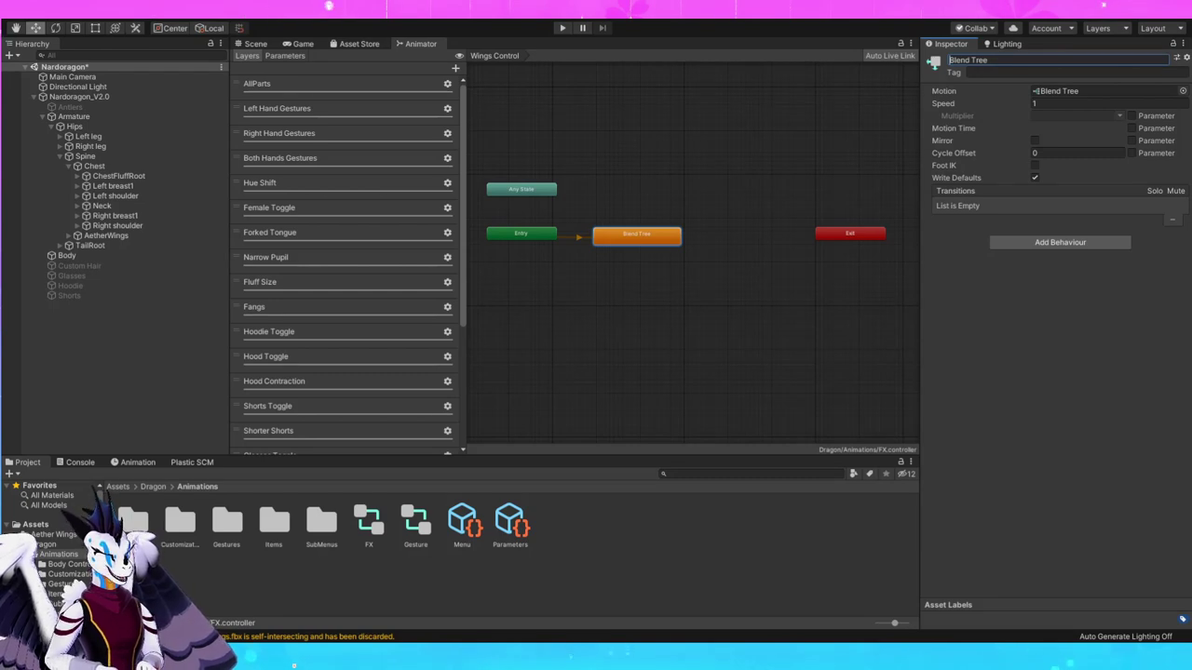
{"action": "type", "text": "Control"}
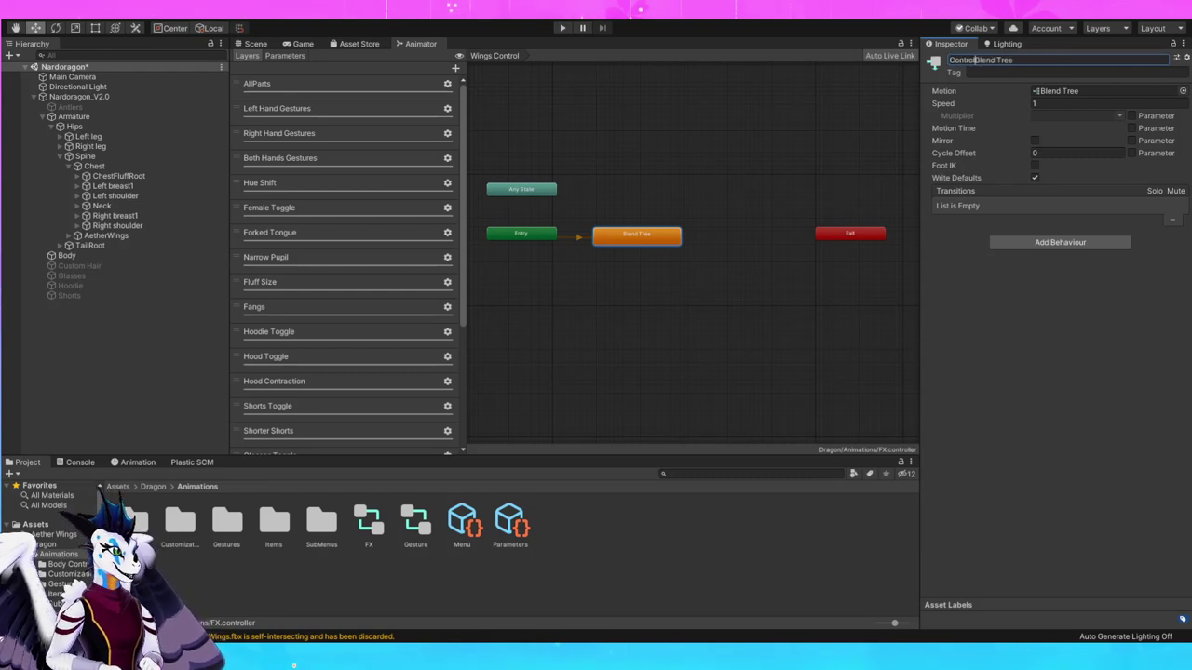
{"action": "key", "text": "ctrl+a"}
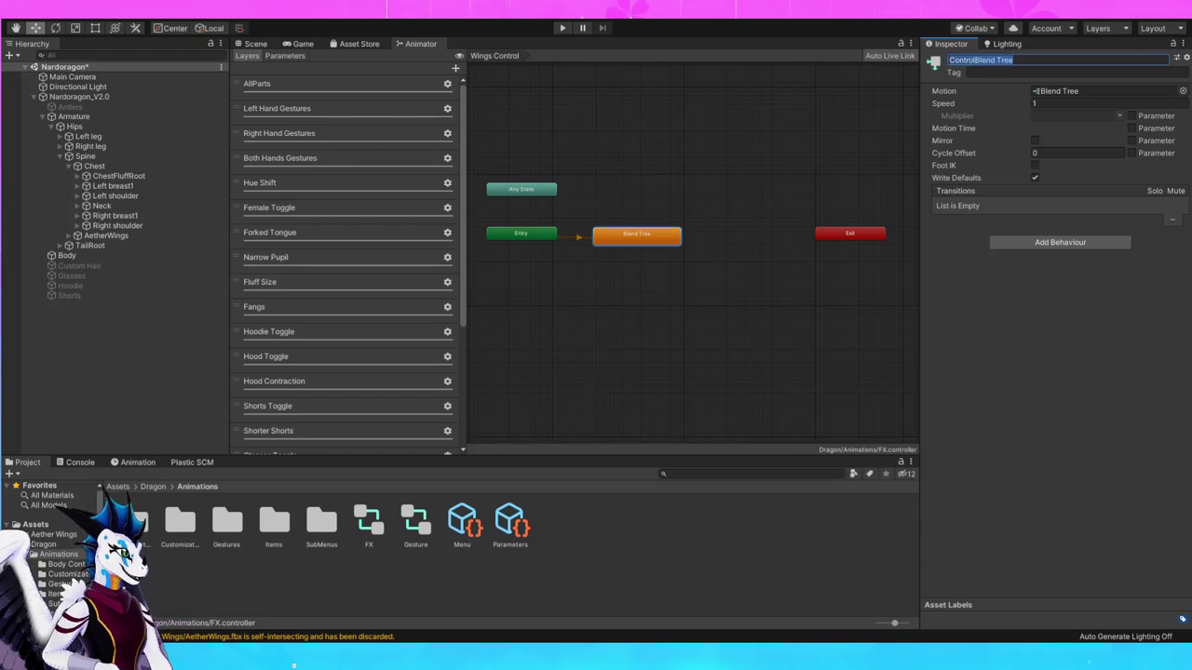
{"action": "type", "text": "Controler"}
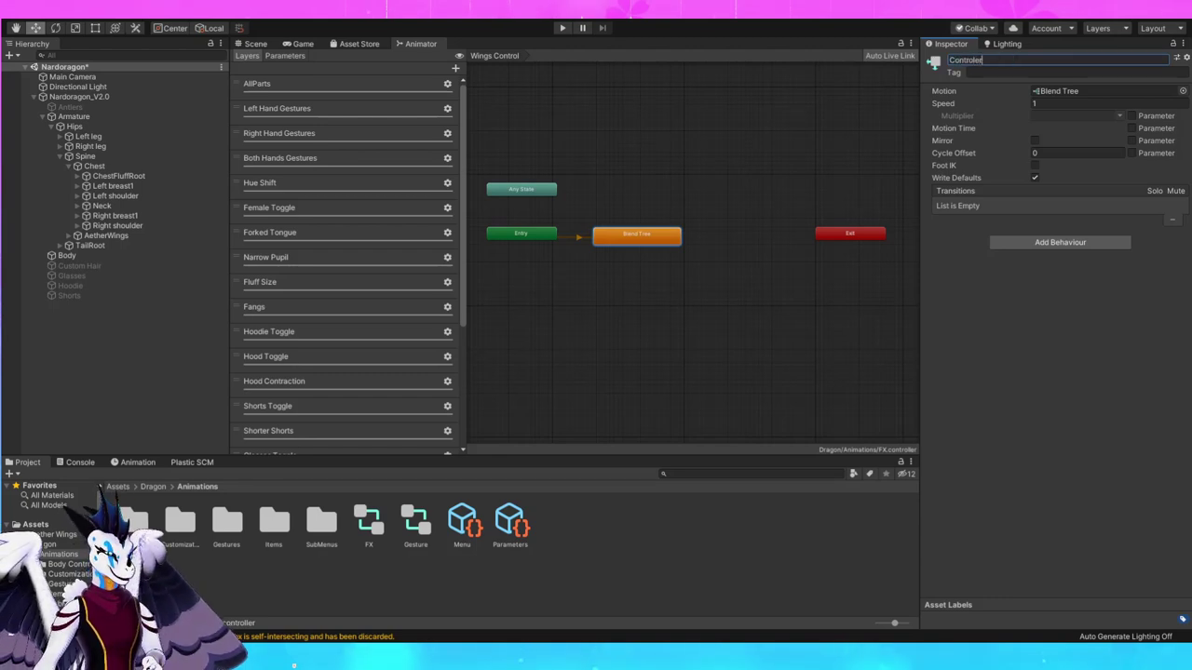
{"action": "left_click", "coordinate": [975, 60]}
{"action": "left_click", "coordinate": [976, 59]}
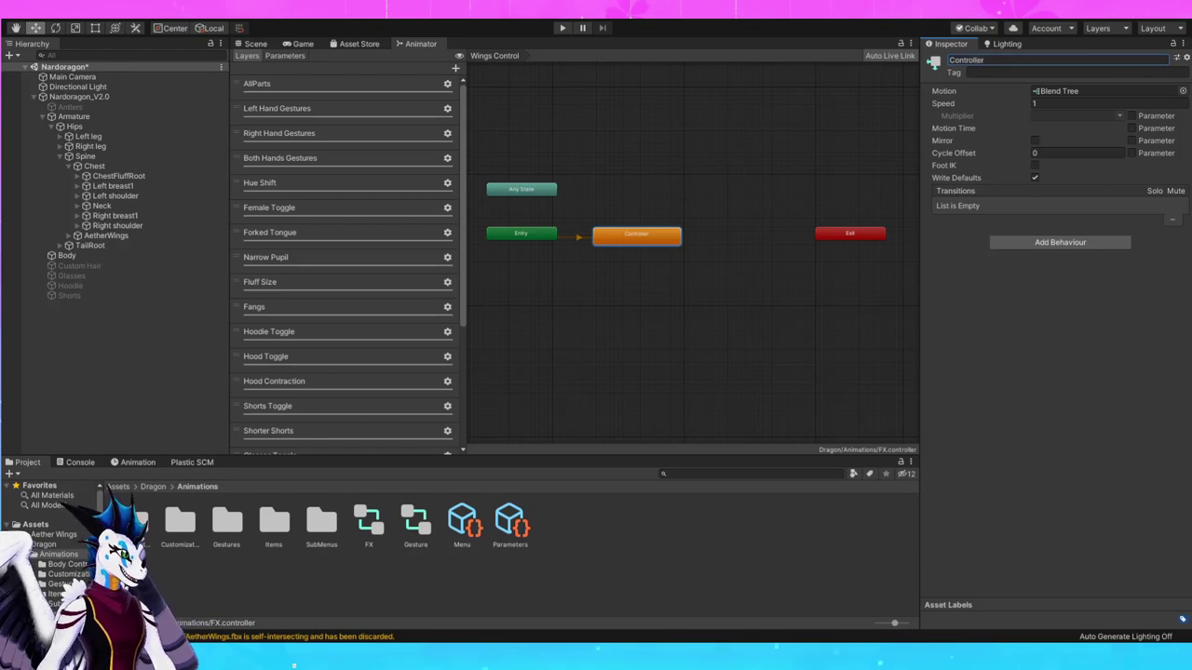
{"action": "key", "text": "Return"}
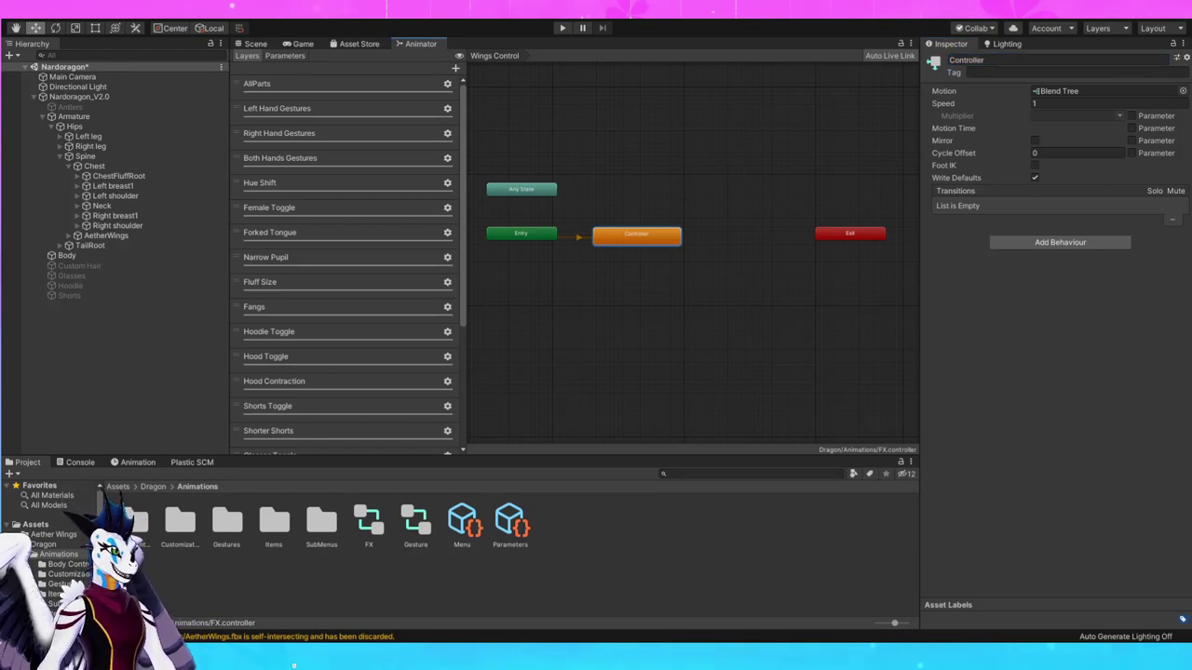
Move the Controller state slightly up, open its blend tree and select the Blend Tree node
{"action": "left_click_drag", "start_coordinate": [637, 236], "coordinate": [632, 224]}
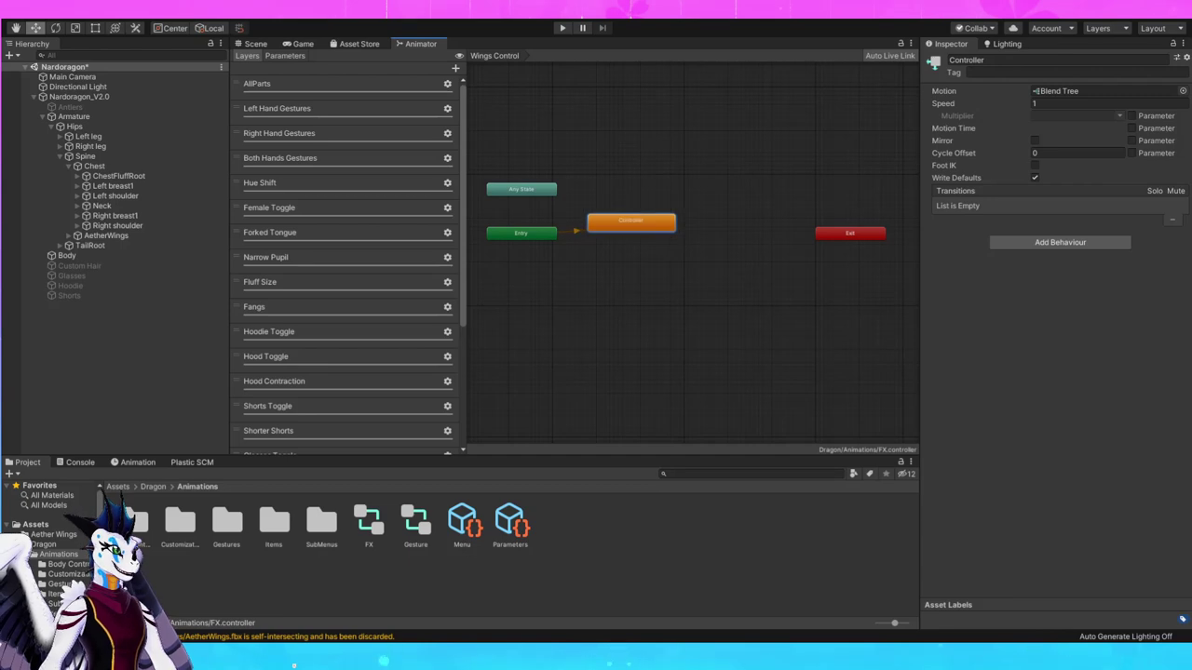
{"action": "double_click", "coordinate": [631, 222]}
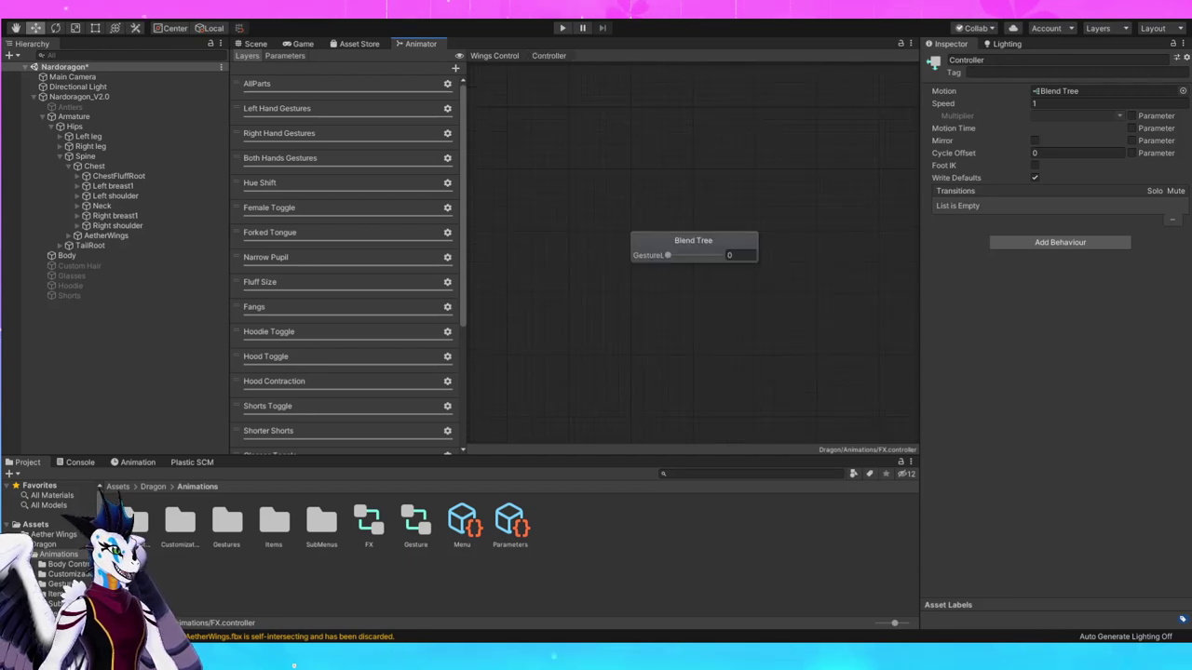
{"action": "left_click_drag", "start_coordinate": [693, 240], "coordinate": [580, 221]}
{"action": "left_click", "coordinate": [571, 222]}
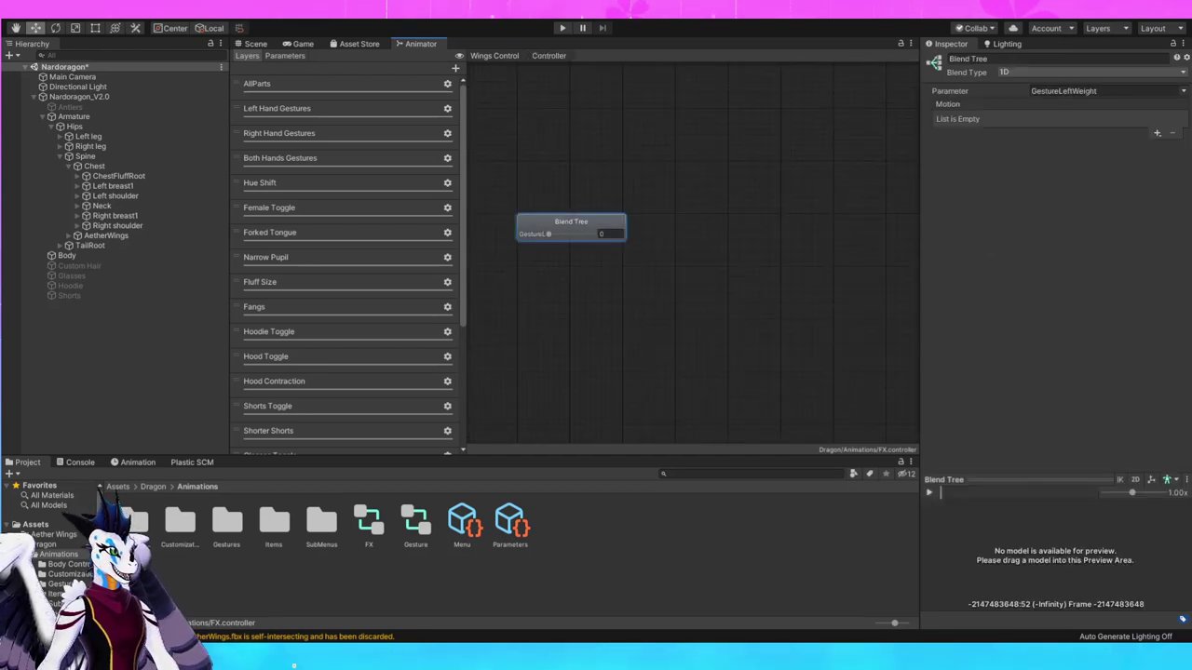
{"action": "middle_click_drag", "start_coordinate": [571, 224], "coordinate": [547, 223]}
{"action": "left_click", "coordinate": [549, 222]}
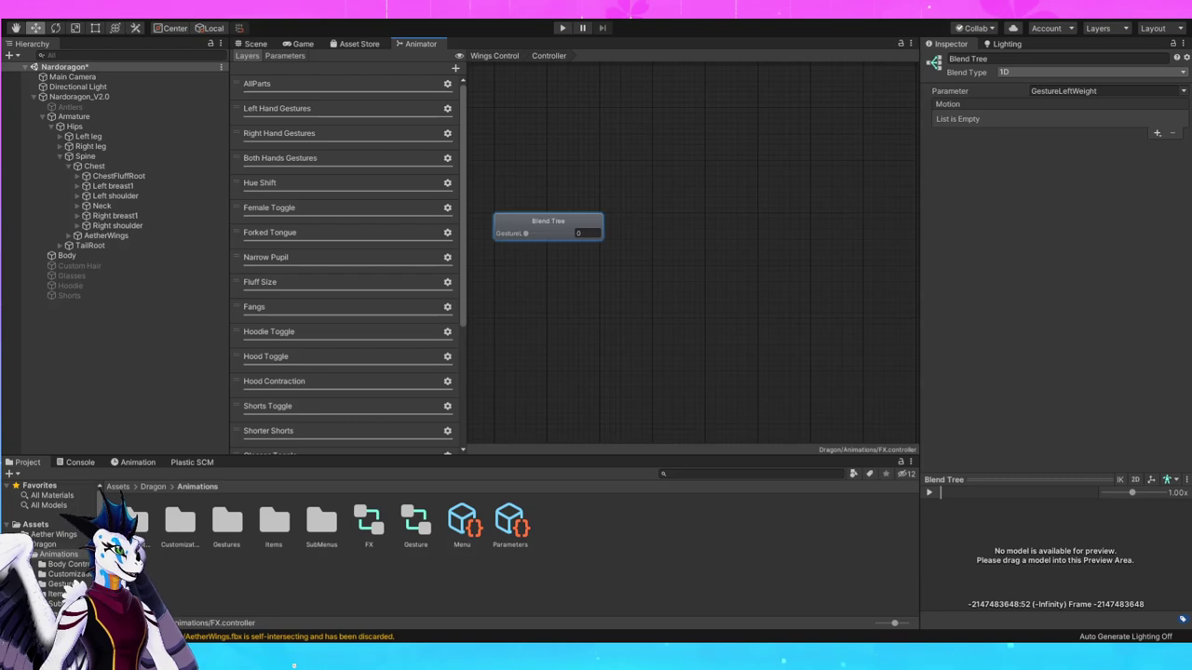
Set the blend type to 2D Freeform Directional with WingsH and WingsV as its parameters
{"action": "left_click", "coordinate": [1089, 71]}
{"action": "left_click", "coordinate": [1052, 113]}
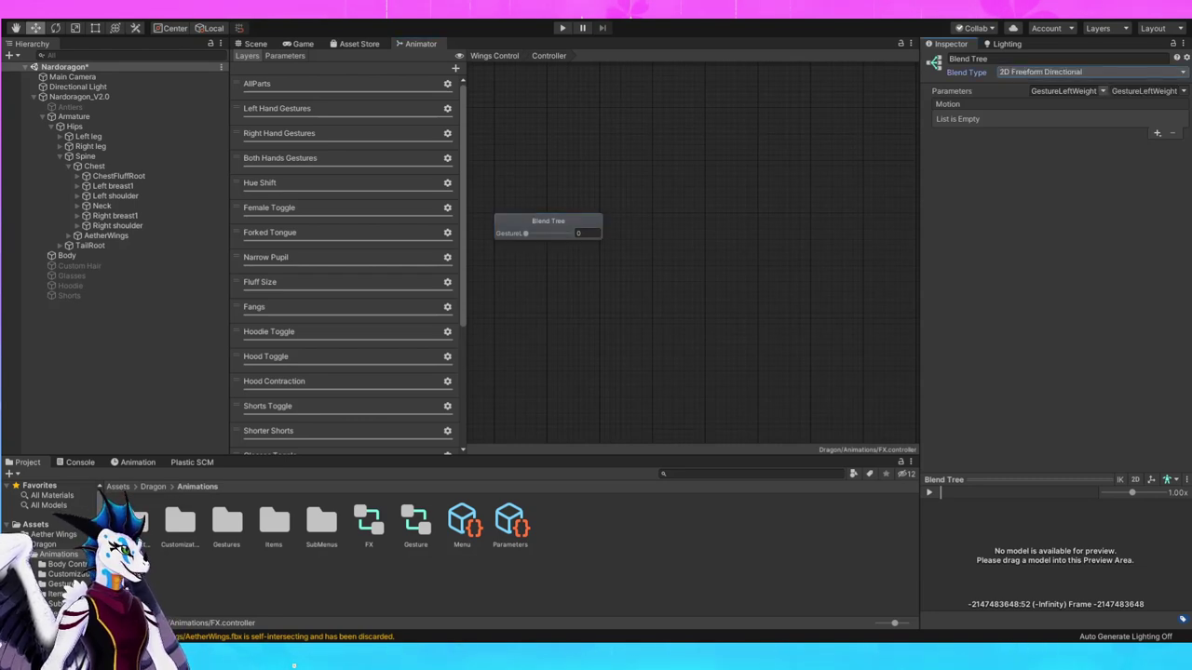
{"action": "left_click", "coordinate": [1062, 214]}
{"action": "left_click", "coordinate": [1184, 91]}
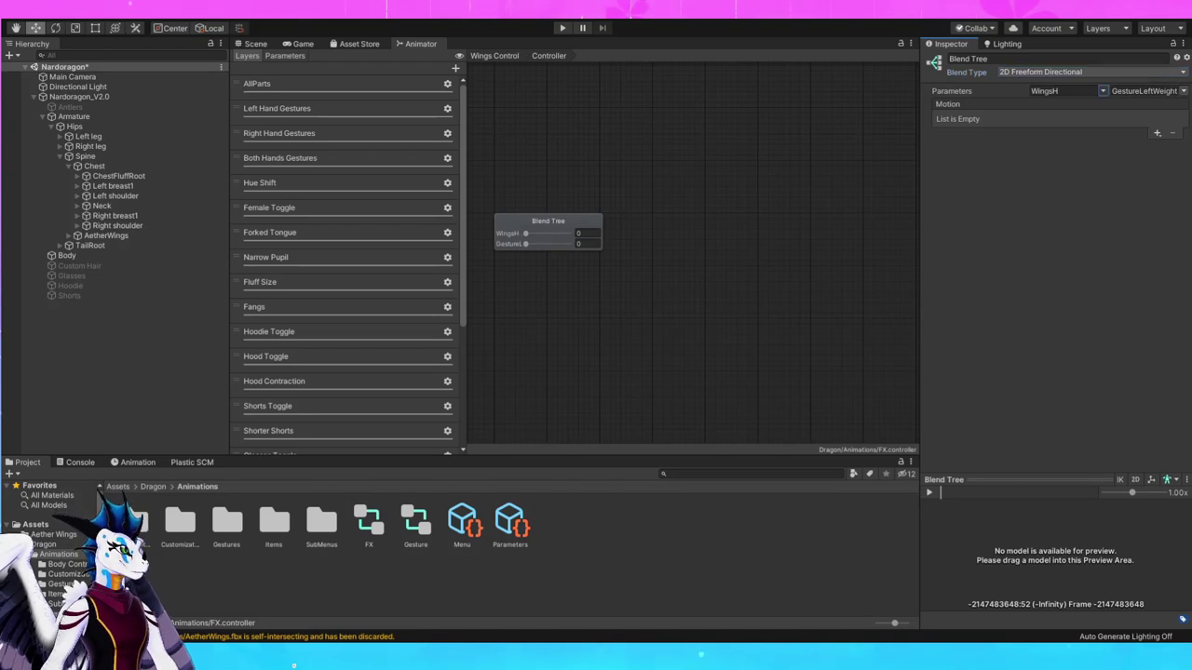
{"action": "left_click", "coordinate": [1145, 226]}
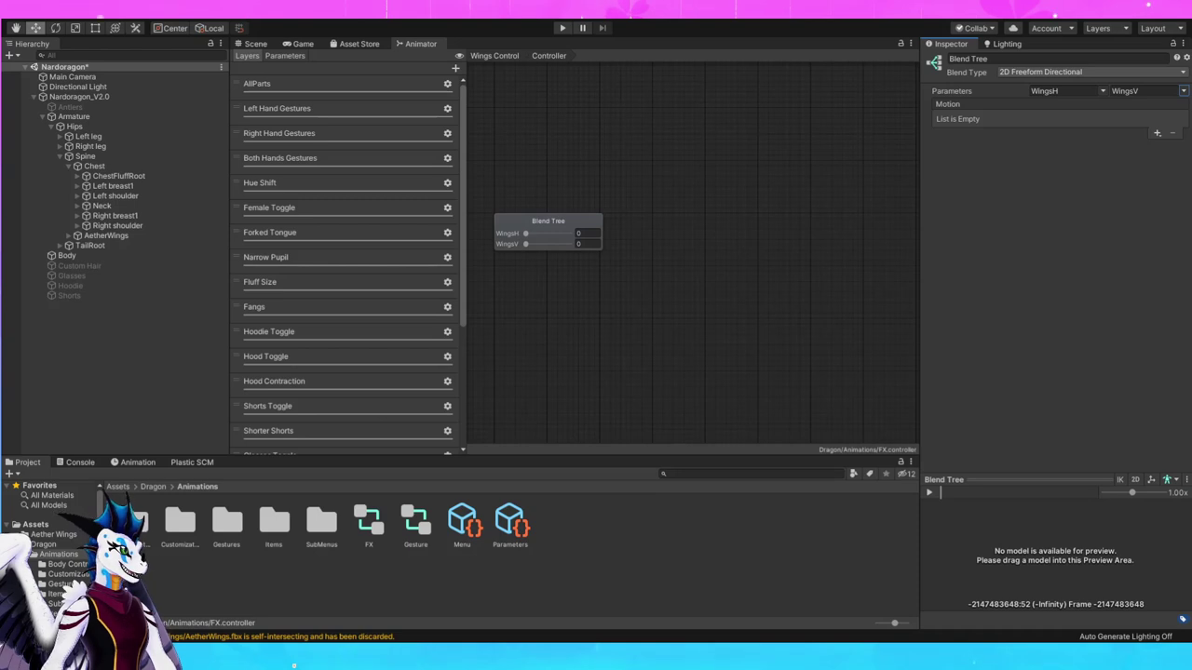
Add five empty motion fields to the blend tree
{"action": "left_click", "coordinate": [1157, 134]}
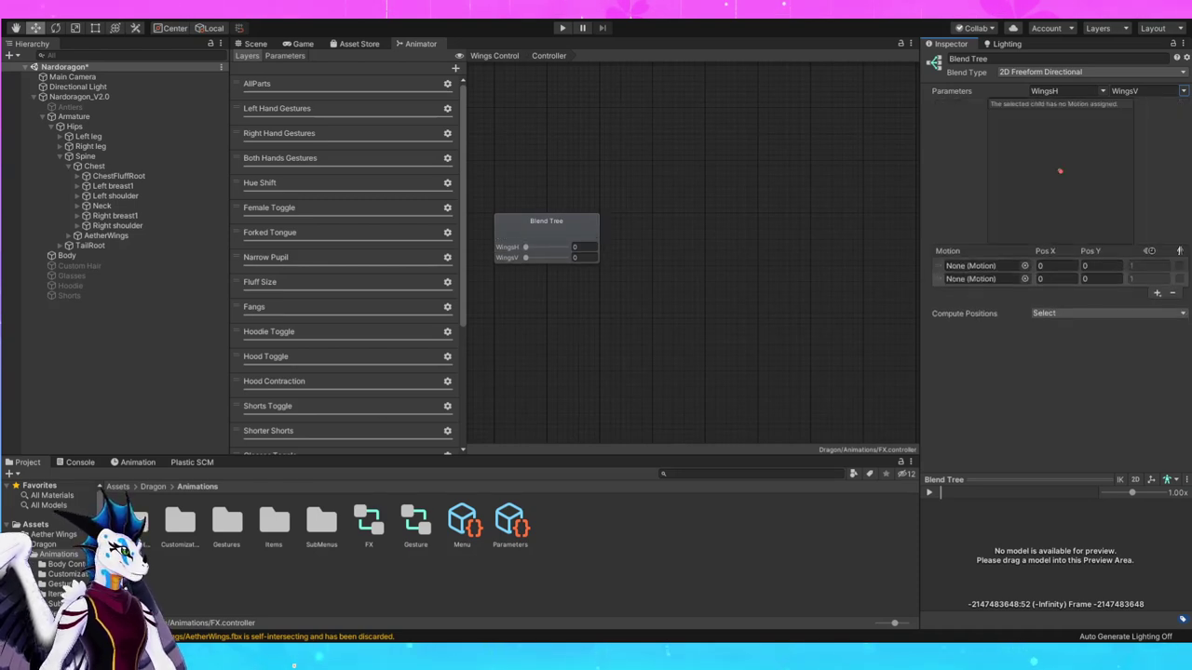
{"action": "left_click", "coordinate": [1157, 296]}
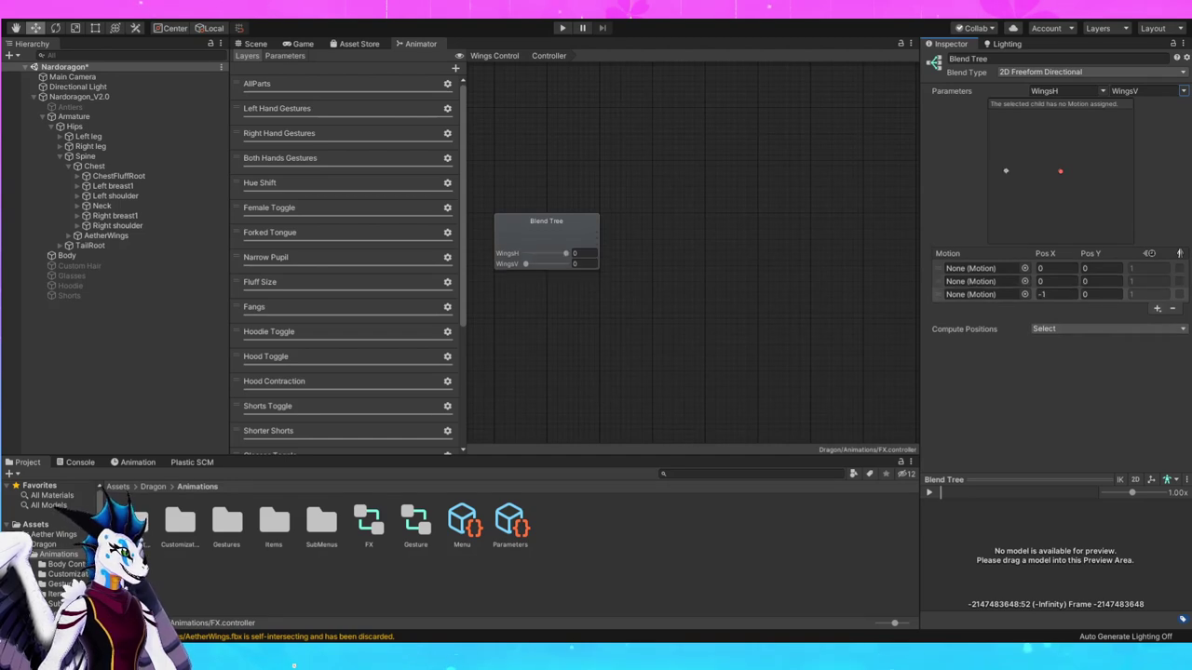
{"action": "left_click", "coordinate": [1158, 308]}
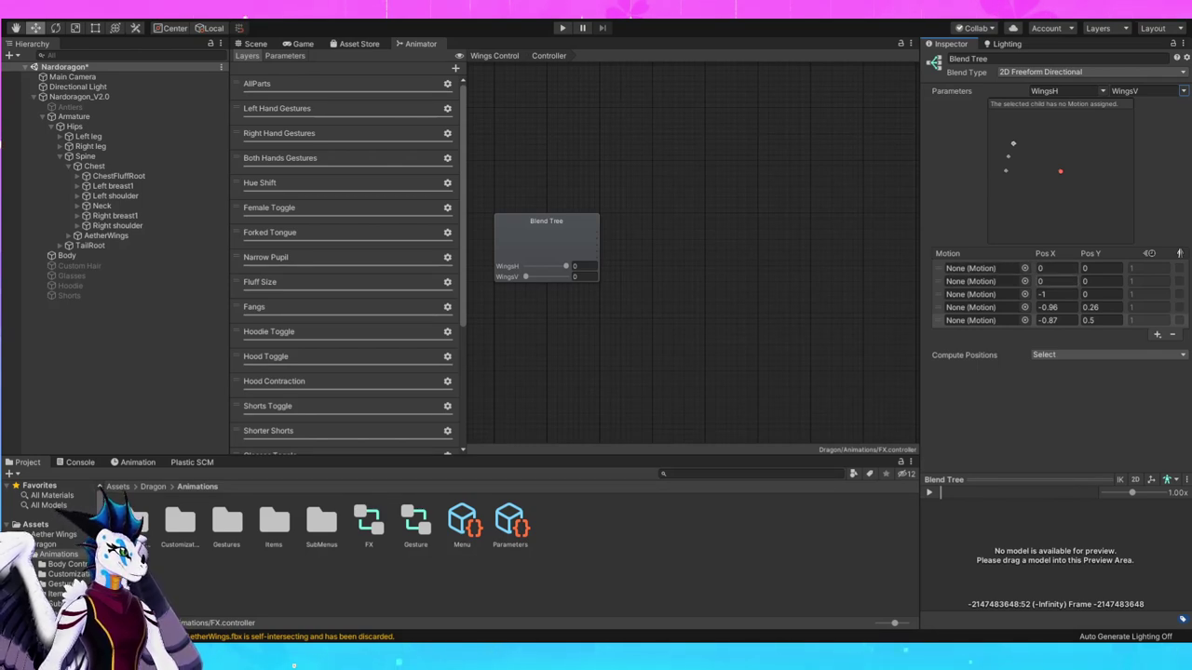
Set the second motion's position to X 1, Y 0 and the third motion's position to X 0, Y 1
{"action": "type", "text": "1"}
{"action": "left_click", "coordinate": [1056, 294]}
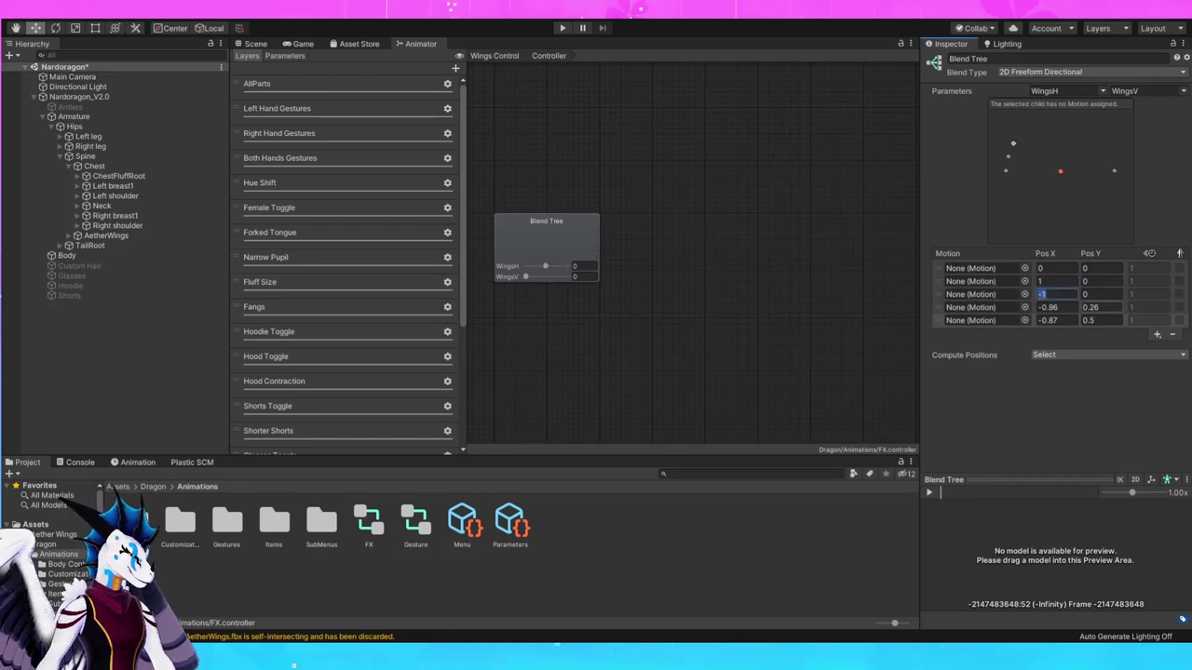
{"action": "type", "text": "0"}
{"action": "key", "text": "Tab"}
{"action": "type", "text": "1"}
{"action": "key", "text": "Tab"}
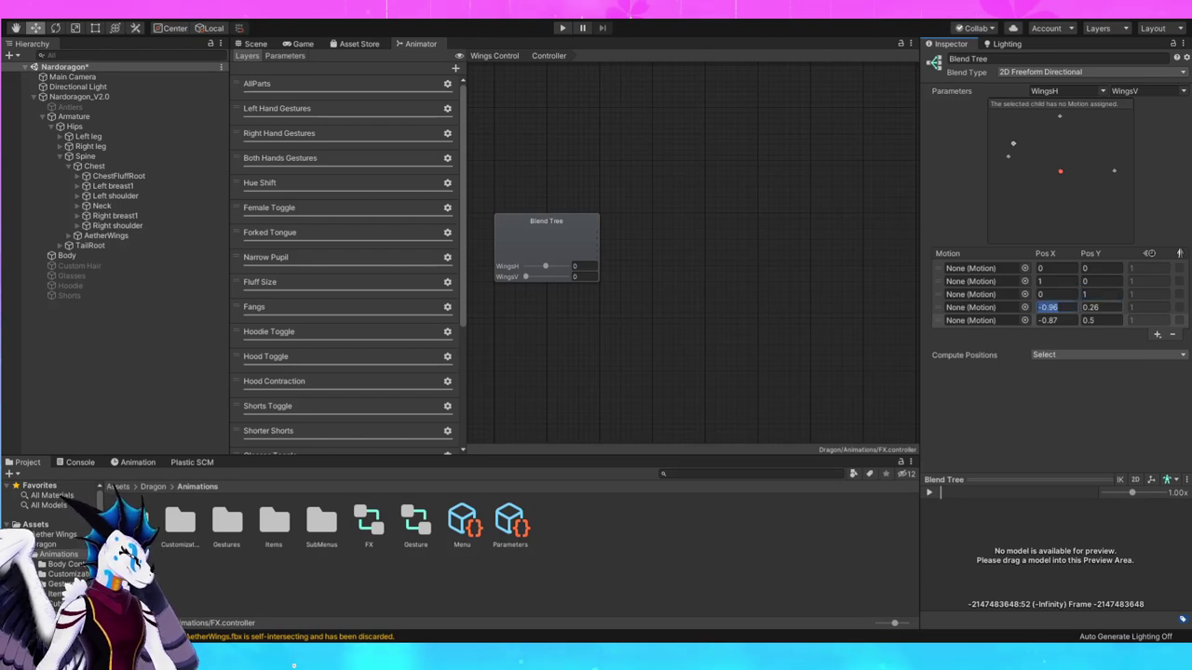
Set the fourth motion's position to X 0, Y -1 and the fifth motion's position to X -1, Y 0
{"action": "type", "text": "0"}
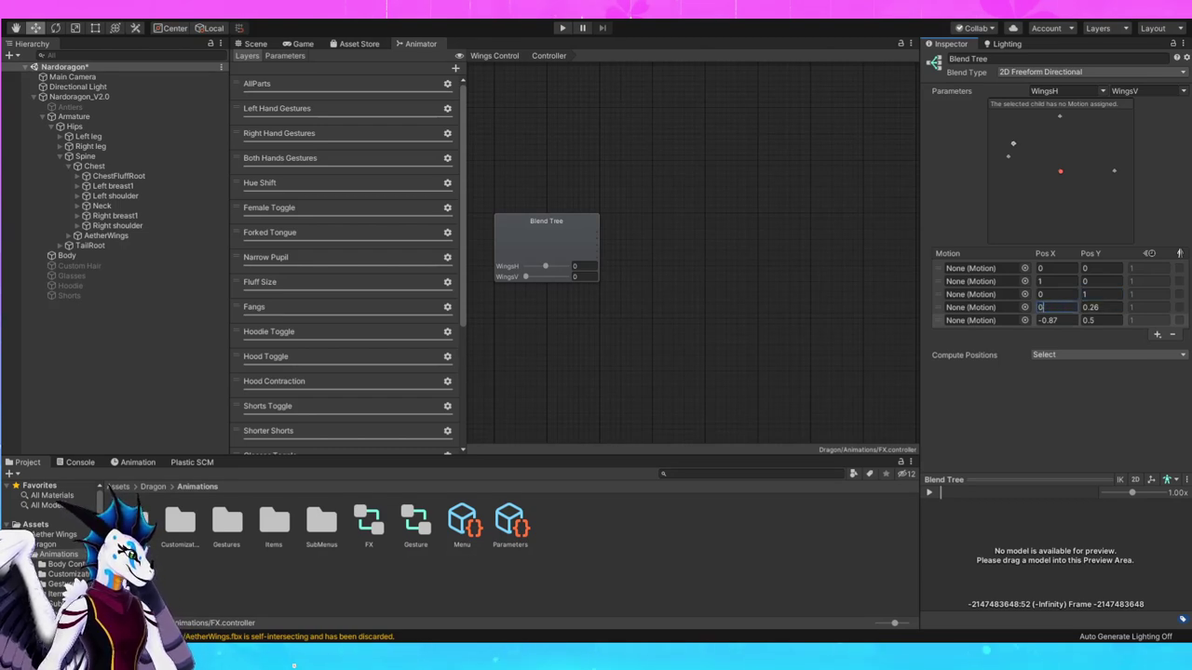
{"action": "key", "text": "Tab"}
{"action": "type", "text": "-1"}
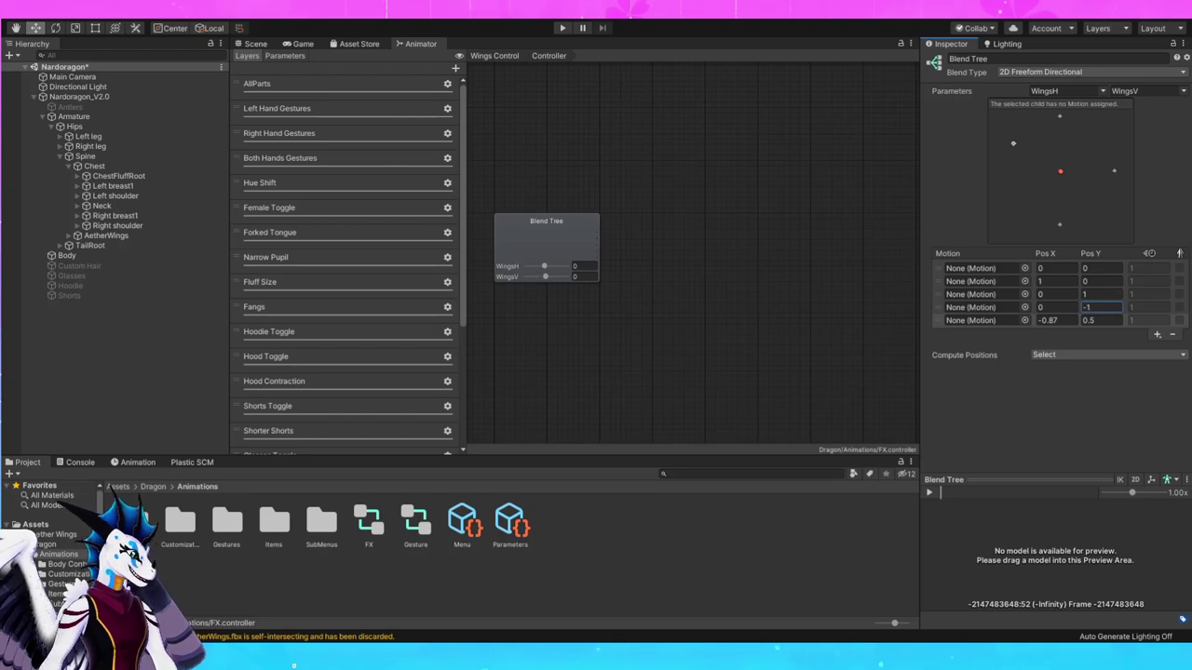
{"action": "key", "text": "Tab"}
{"action": "type", "text": "-1"}
{"action": "key", "text": "Tab"}
{"action": "type", "text": "0"}
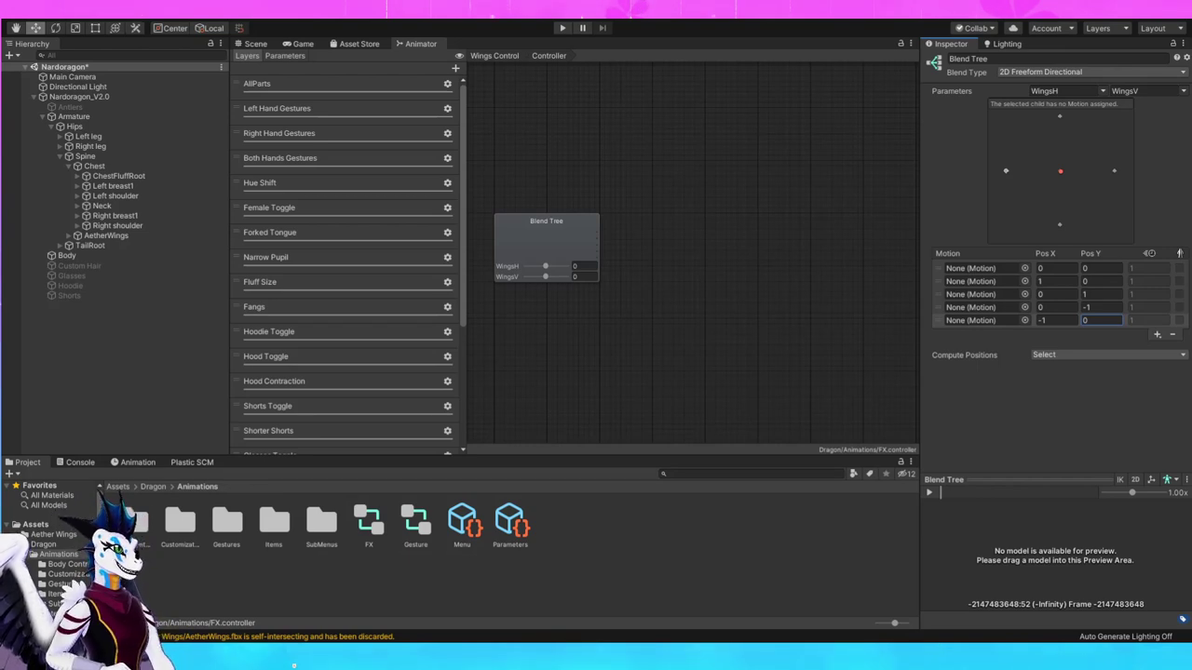
Assign the Wings_Default clip from the Aether Wings folder to the blend tree's first motion at 0, 0
{"action": "left_click", "coordinate": [53, 534]}
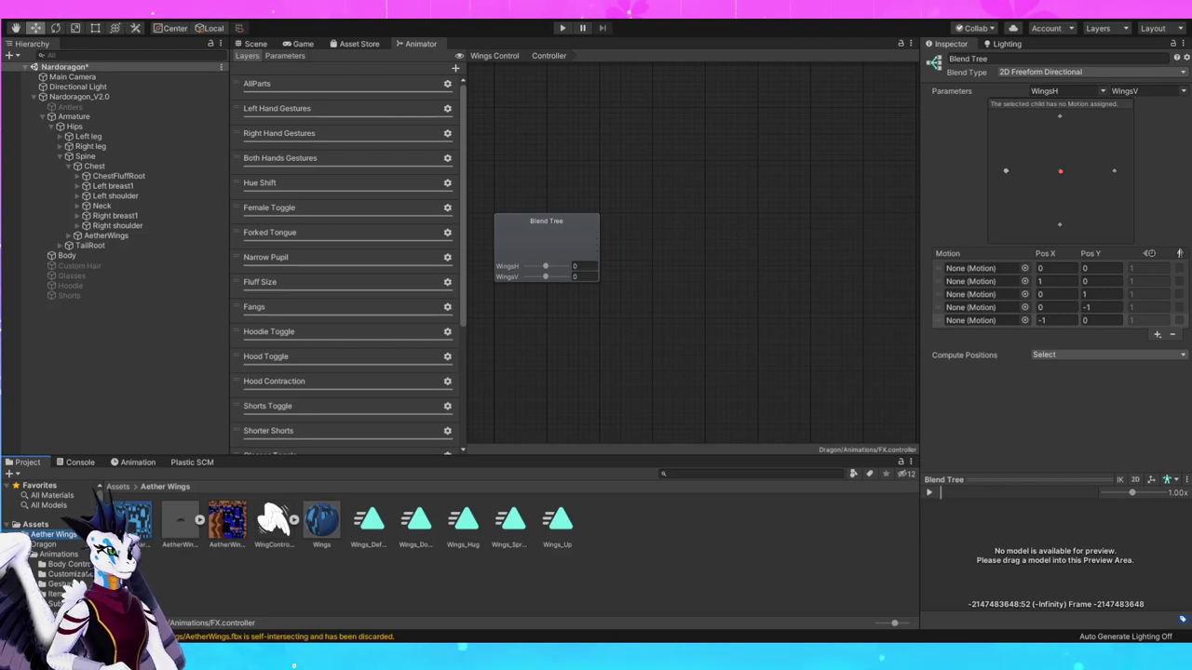
{"action": "left_click_drag", "start_coordinate": [368, 521], "coordinate": [978, 268]}
{"action": "left_click_drag", "start_coordinate": [856, 354], "coordinate": [980, 268]}
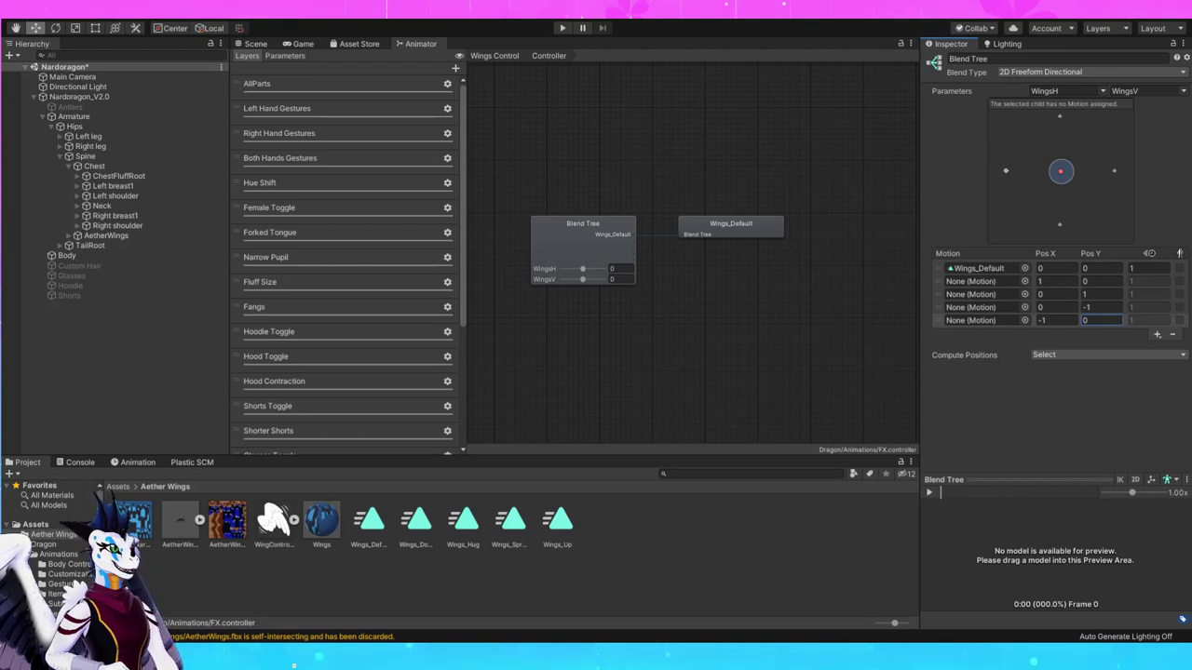
{"action": "middle_click_drag", "start_coordinate": [707, 326], "coordinate": [667, 319]}
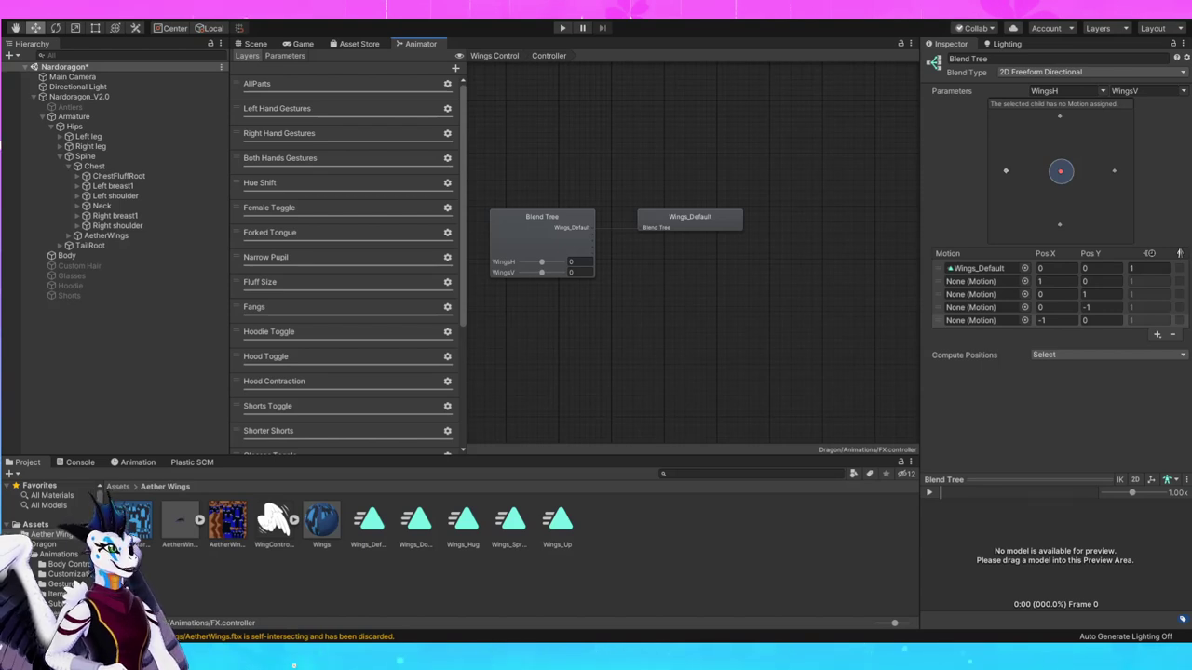
Turn off Loop Time on the Wings_Default animation clip
{"action": "left_click", "coordinate": [369, 522]}
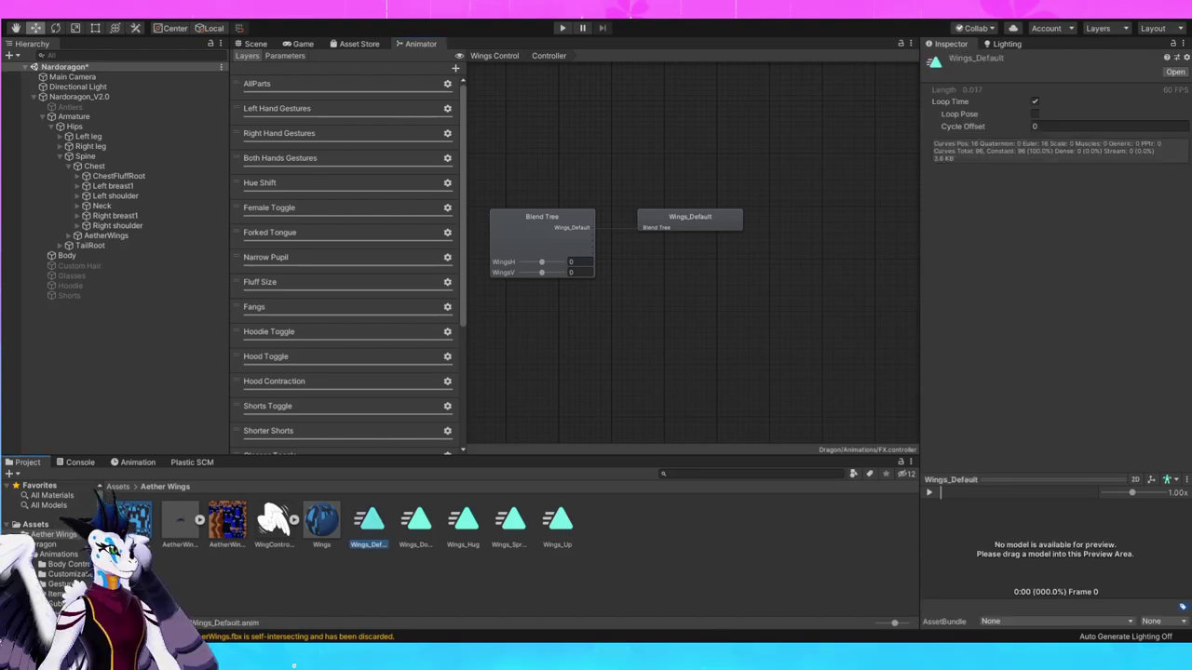
{"action": "left_click", "coordinate": [1035, 101]}
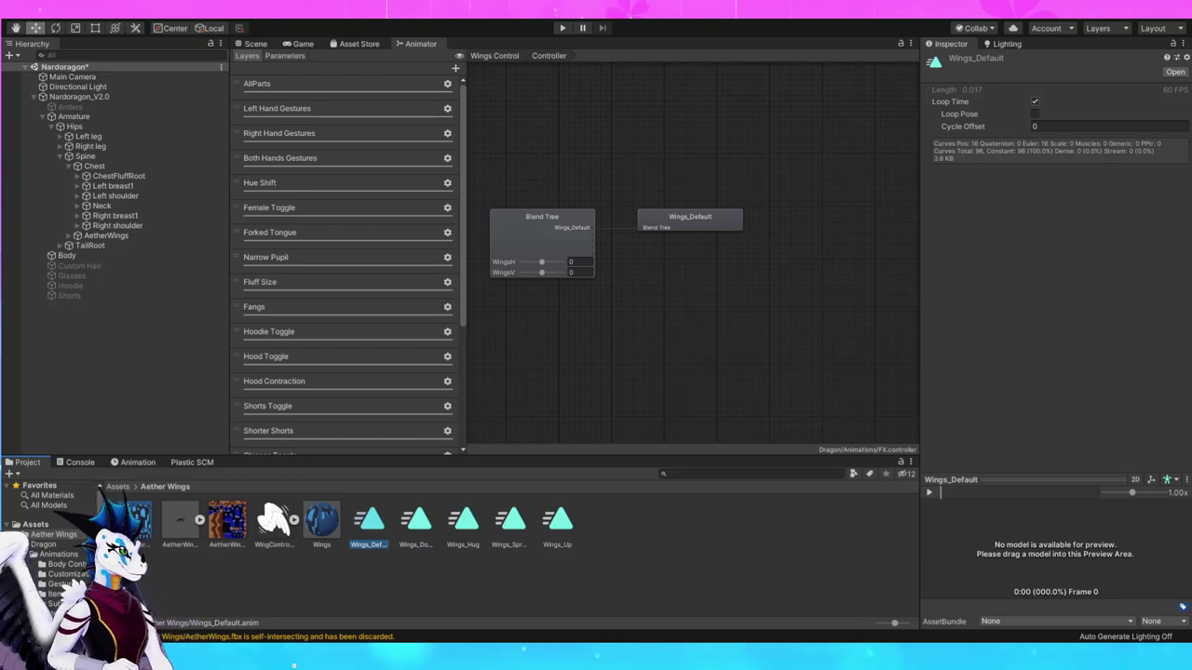
{"action": "left_click", "coordinate": [1035, 101]}
{"action": "left_click", "coordinate": [1034, 101]}
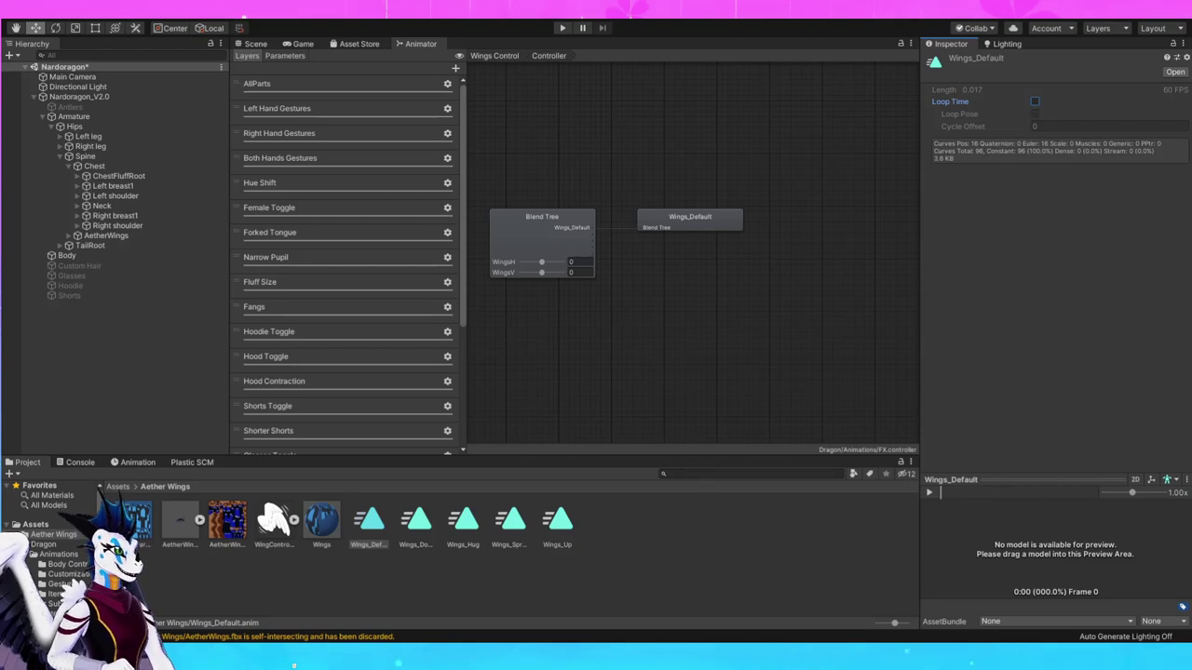
Reselect the blend tree and assign Wings_Hug to the motion at 1, 0 and Wings_Up to the motion at 0, 1
{"action": "left_click", "coordinate": [543, 240]}
{"action": "left_click", "coordinate": [938, 281]}
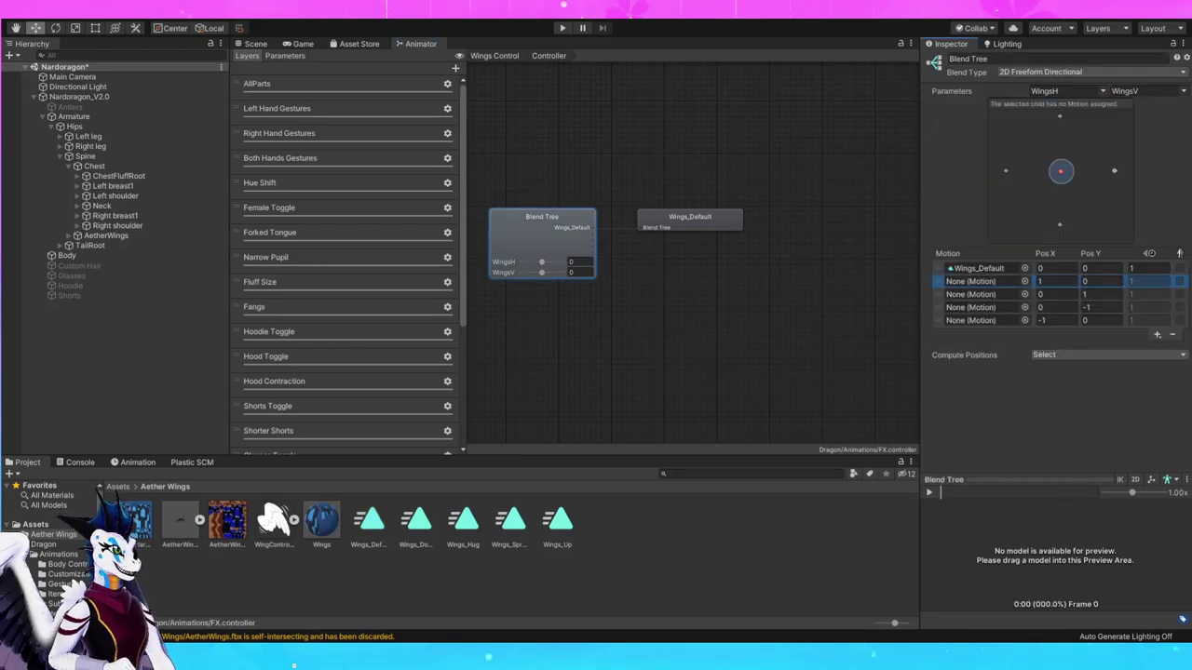
{"action": "left_click", "coordinate": [1061, 171]}
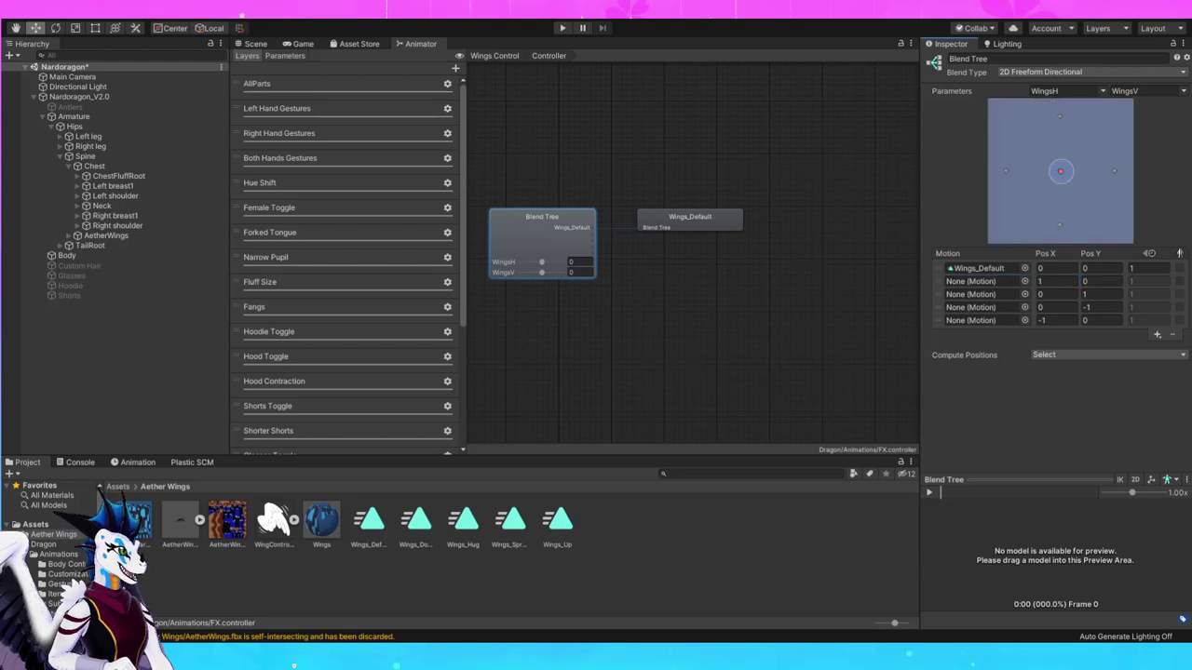
{"action": "left_click", "coordinate": [938, 281]}
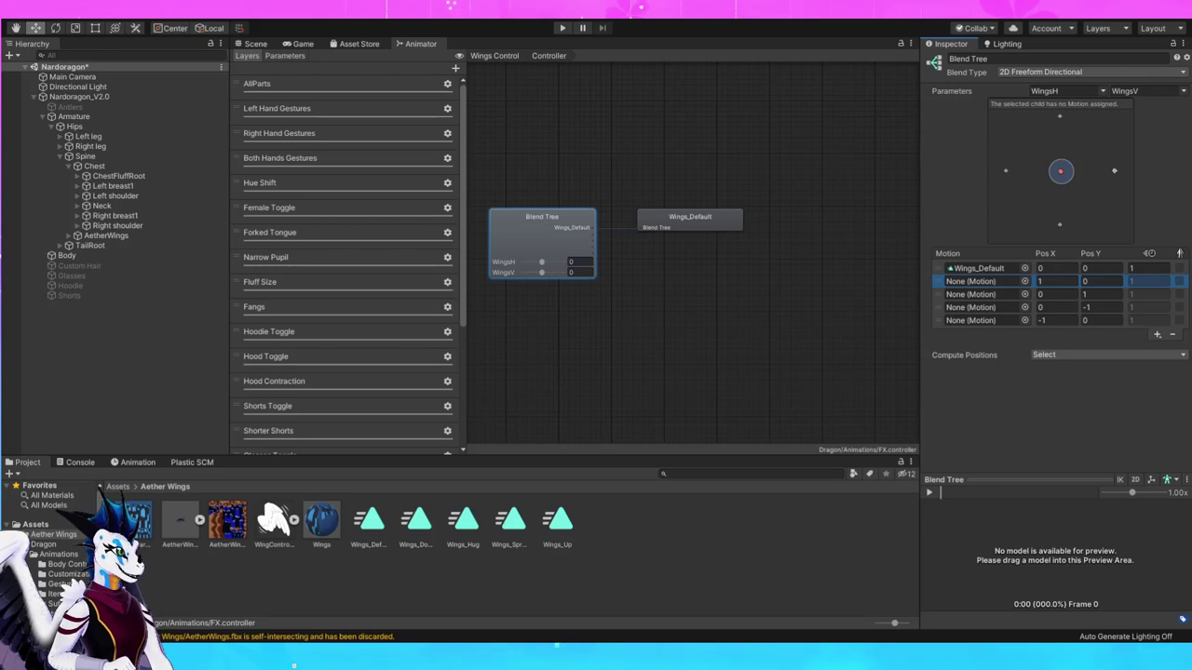
{"action": "left_click_drag", "start_coordinate": [463, 519], "coordinate": [973, 281]}
{"action": "left_click", "coordinate": [939, 294]}
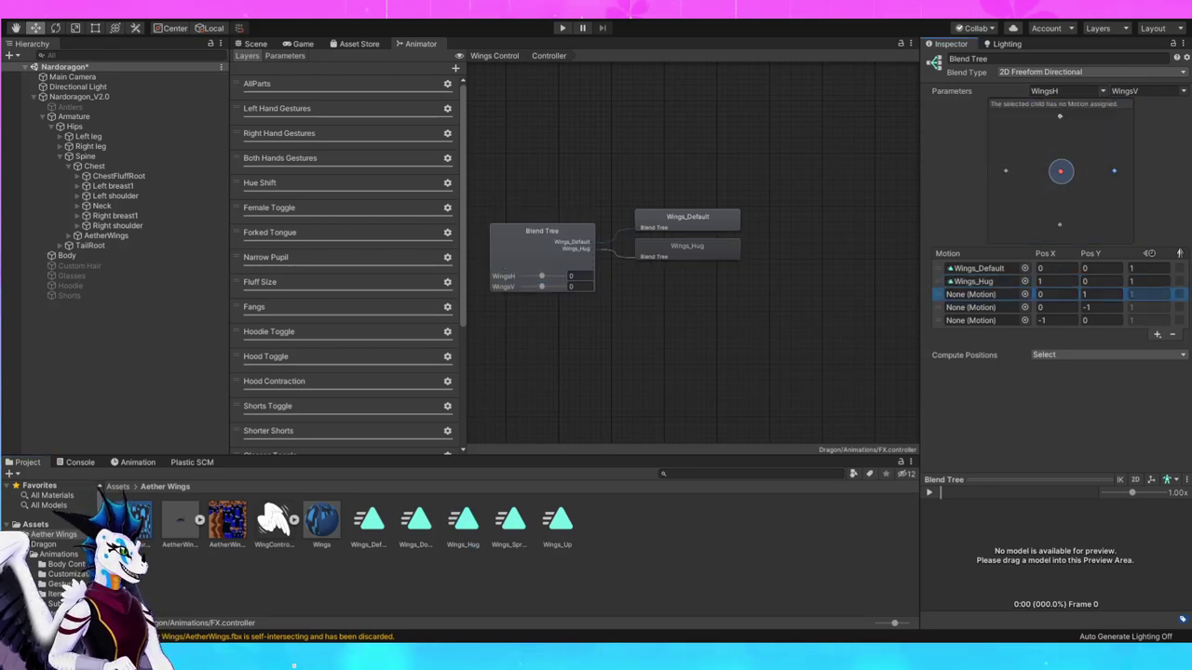
{"action": "left_click_drag", "start_coordinate": [462, 521], "coordinate": [470, 524]}
{"action": "left_click_drag", "start_coordinate": [556, 521], "coordinate": [973, 294]}
Assign Wings_Down to the motion at 0, -1 and Wings_Spread to the motion at -1, 0
{"action": "left_click", "coordinate": [939, 307]}
{"action": "left_click", "coordinate": [416, 522]}
{"action": "left_click_drag", "start_coordinate": [416, 522], "coordinate": [970, 307]}
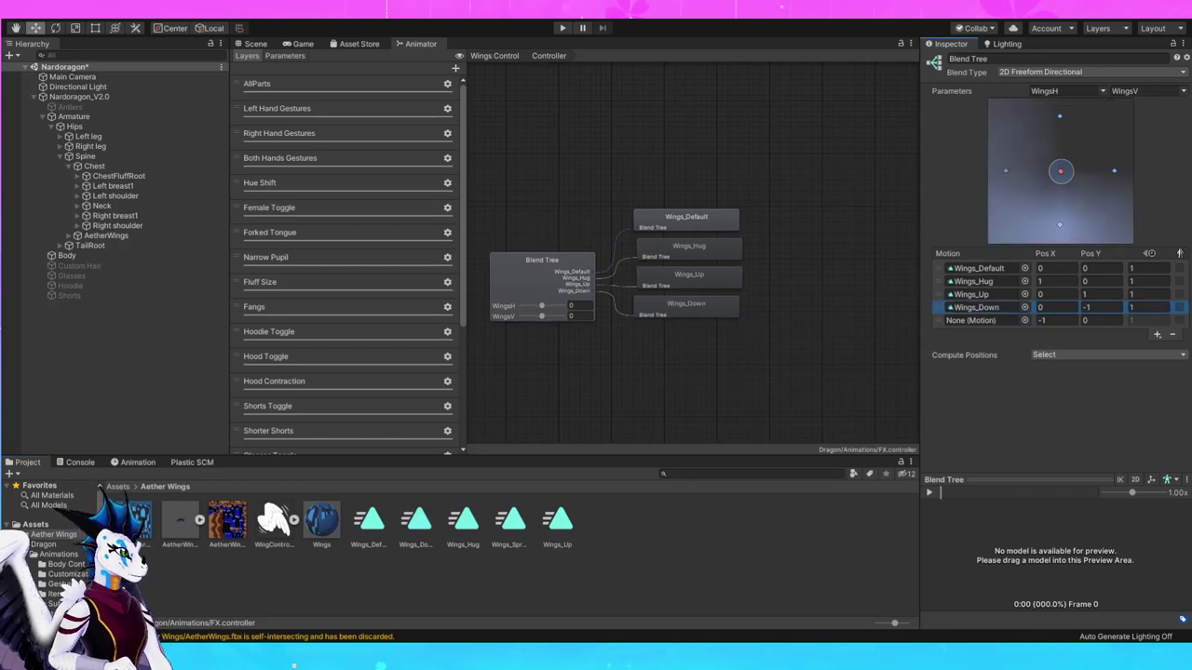
{"action": "left_click", "coordinate": [939, 321]}
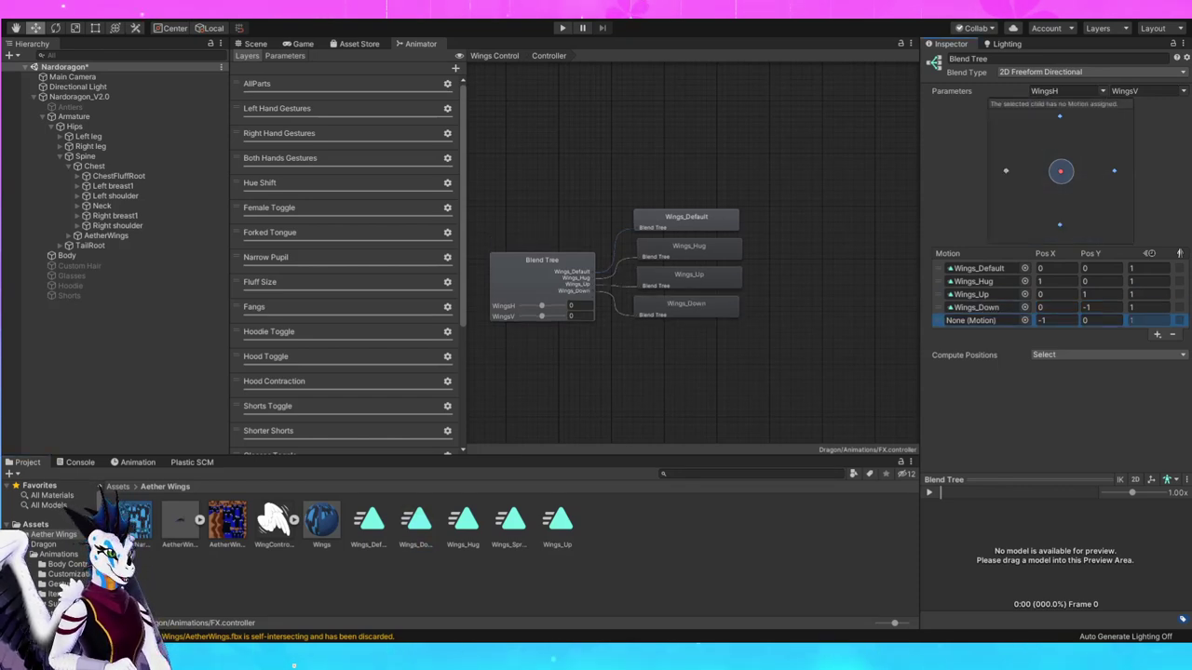
{"action": "mouse_move", "coordinate": [509, 521]}
{"action": "left_mouse_down"}
{"action": "mouse_move", "coordinate": [970, 307]}
{"action": "mouse_move", "coordinate": [970, 320]}
{"action": "left_mouse_up"}
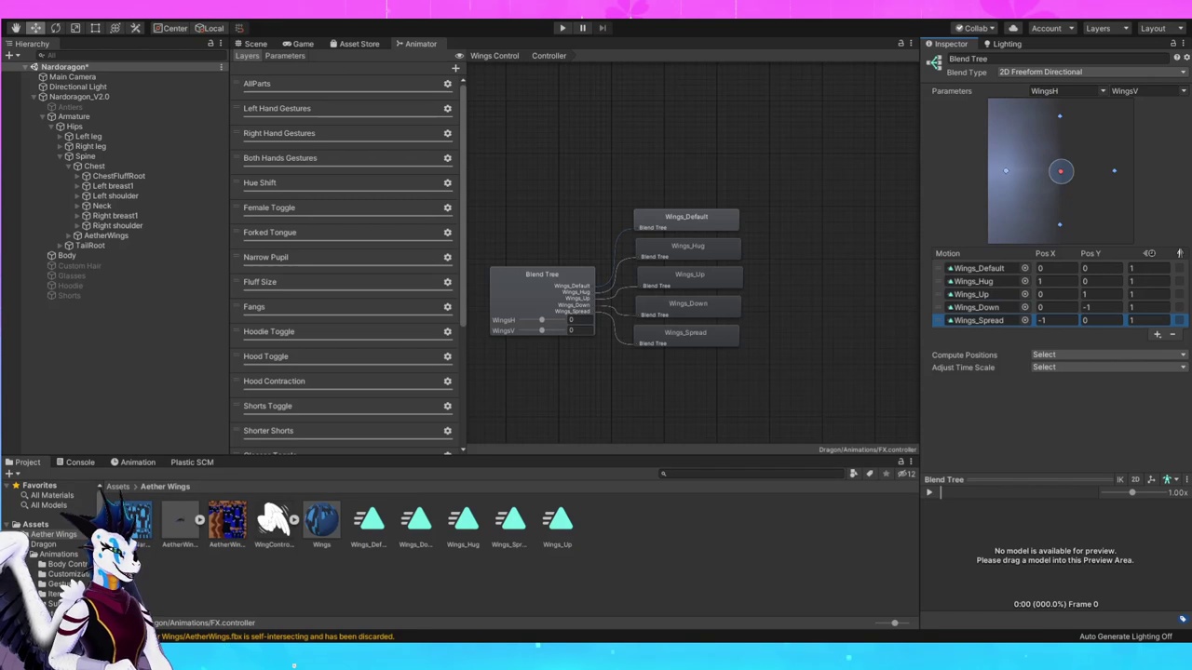
Return to the scene and select the Nardoragon_V2.0 avatar to review its components and attached wings
{"action": "left_click", "coordinate": [256, 43]}
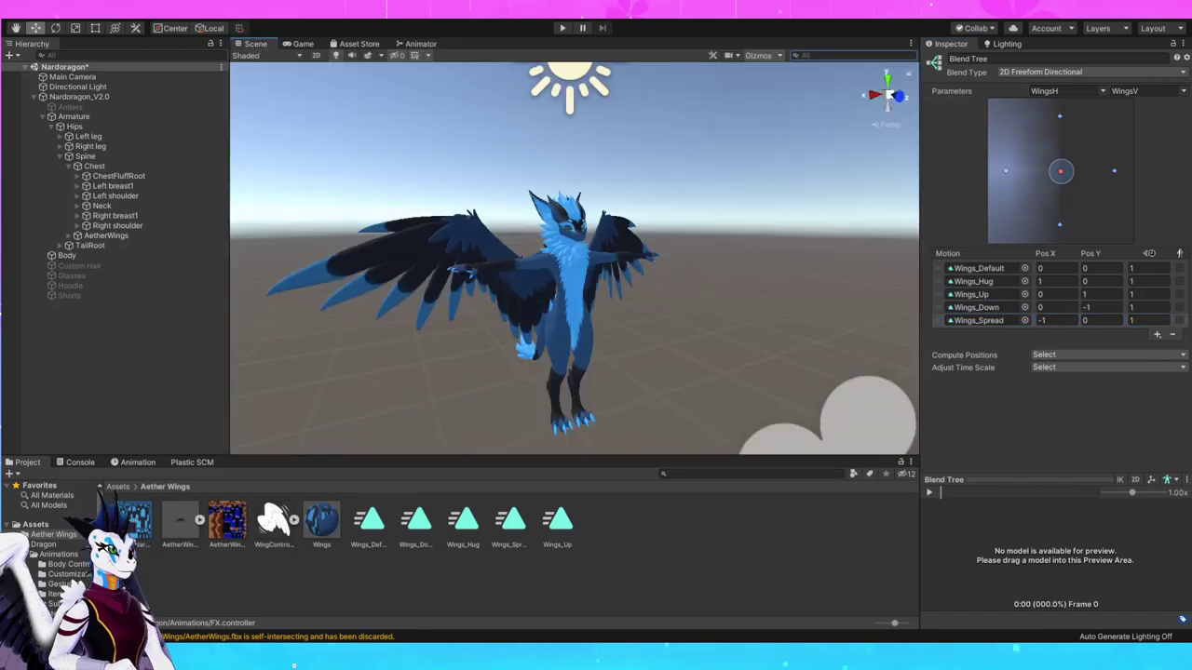
{"action": "left_click", "coordinate": [82, 97]}
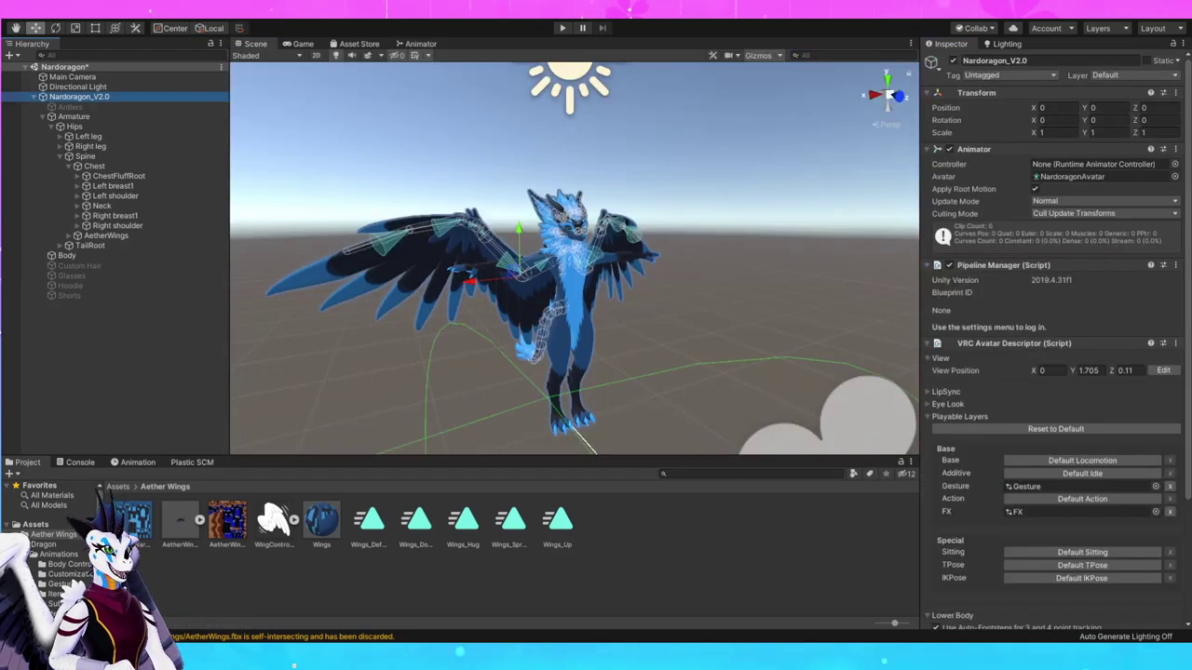
{"action": "scroll", "coordinate": [558, 279], "scroll_direction": "down", "scroll_amount": 4}
{"action": "middle_click_drag", "start_coordinate": [559, 279], "coordinate": [540, 266]}
{"action": "right_click_drag", "start_coordinate": [575, 265], "coordinate": [470, 265]}
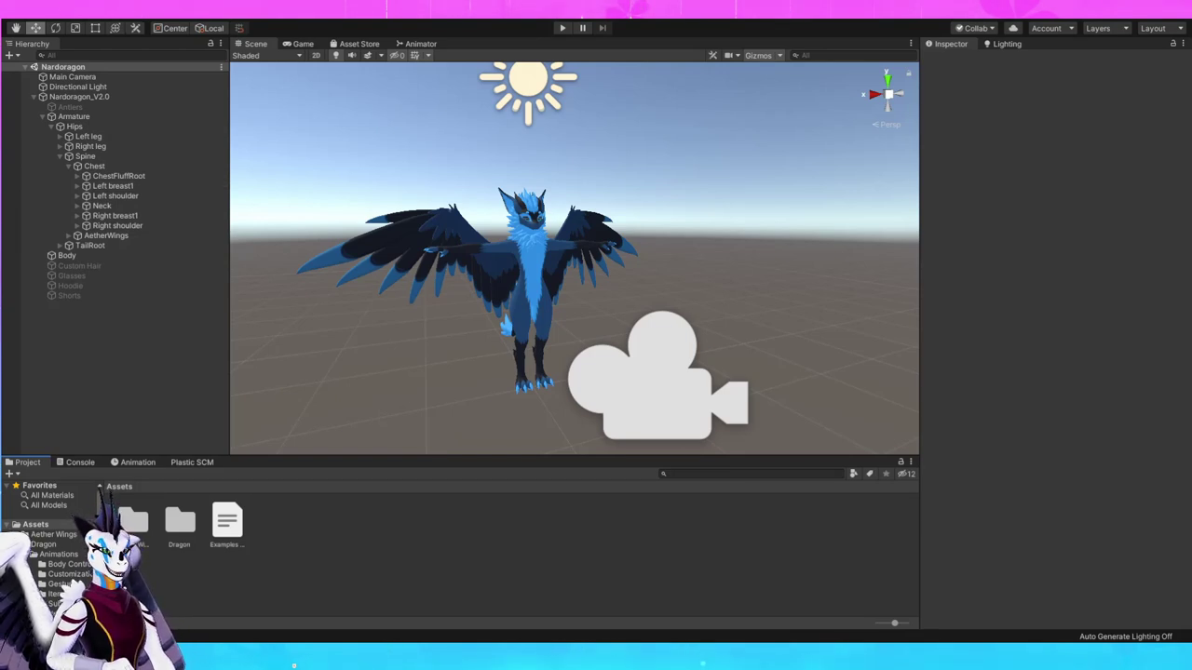
Duplicate the Nardoragon_V2.0 avatar and deactivate the original
{"action": "left_click", "coordinate": [79, 97]}
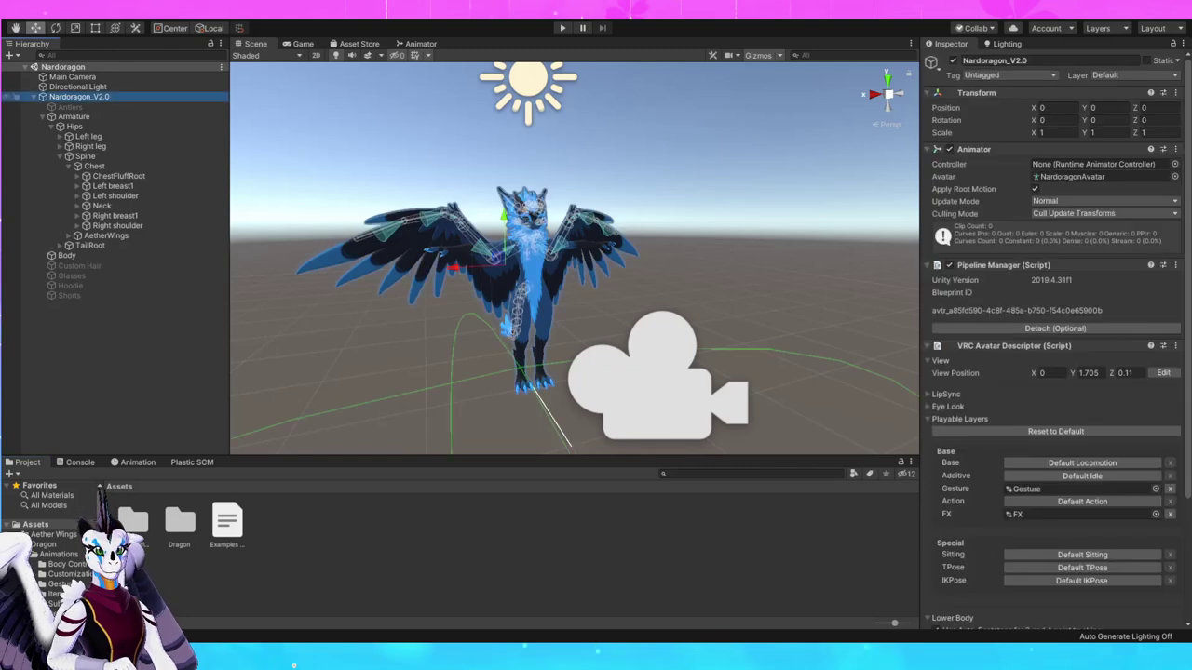
{"action": "key", "text": "Left"}
{"action": "key", "text": "F2"}
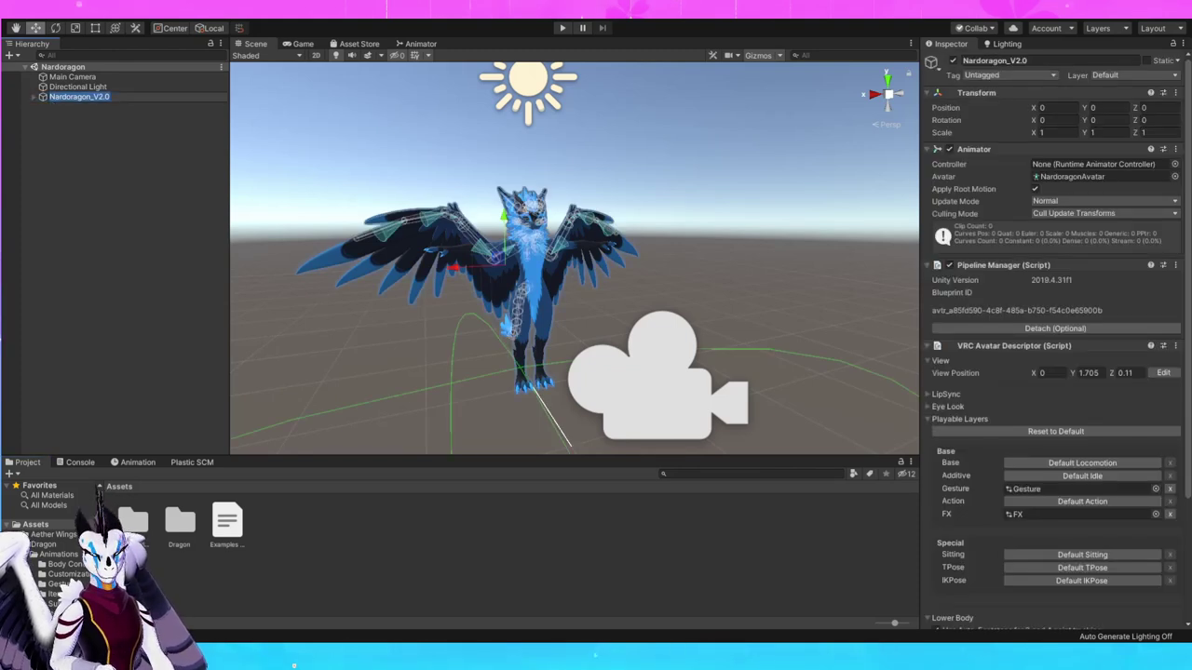
{"action": "key", "text": "Return"}
{"action": "key", "text": "ctrl+d"}
{"action": "left_click", "coordinate": [952, 61]}
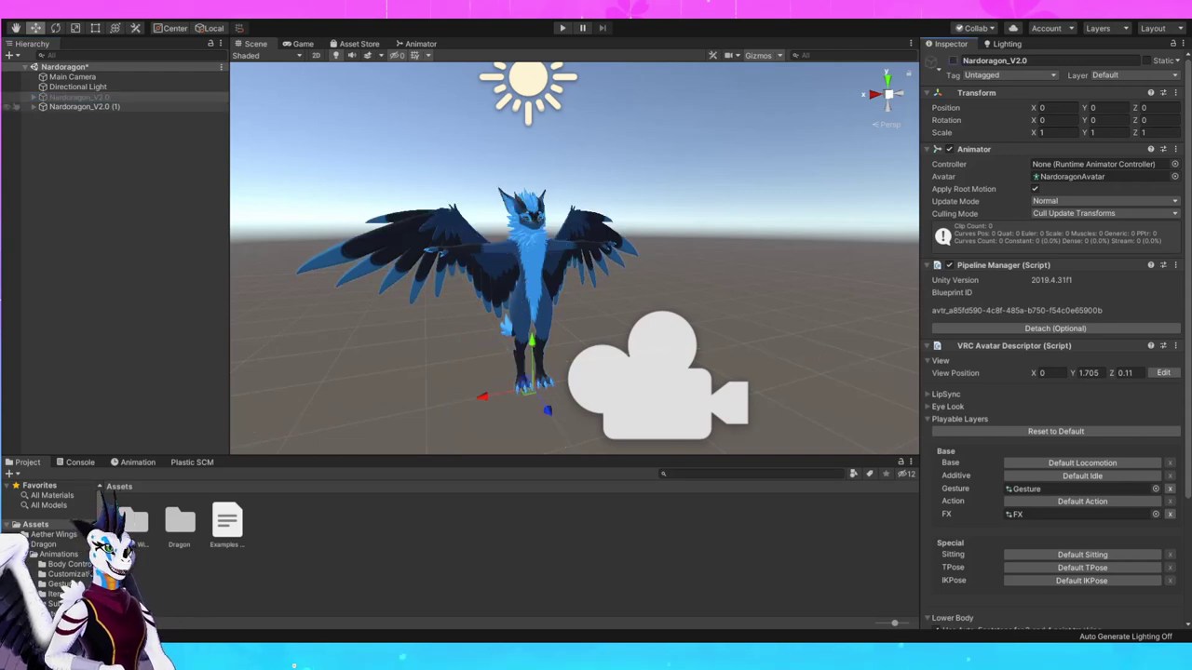
Create an animator controller named test in the Assets folder
{"action": "left_click", "coordinate": [85, 107]}
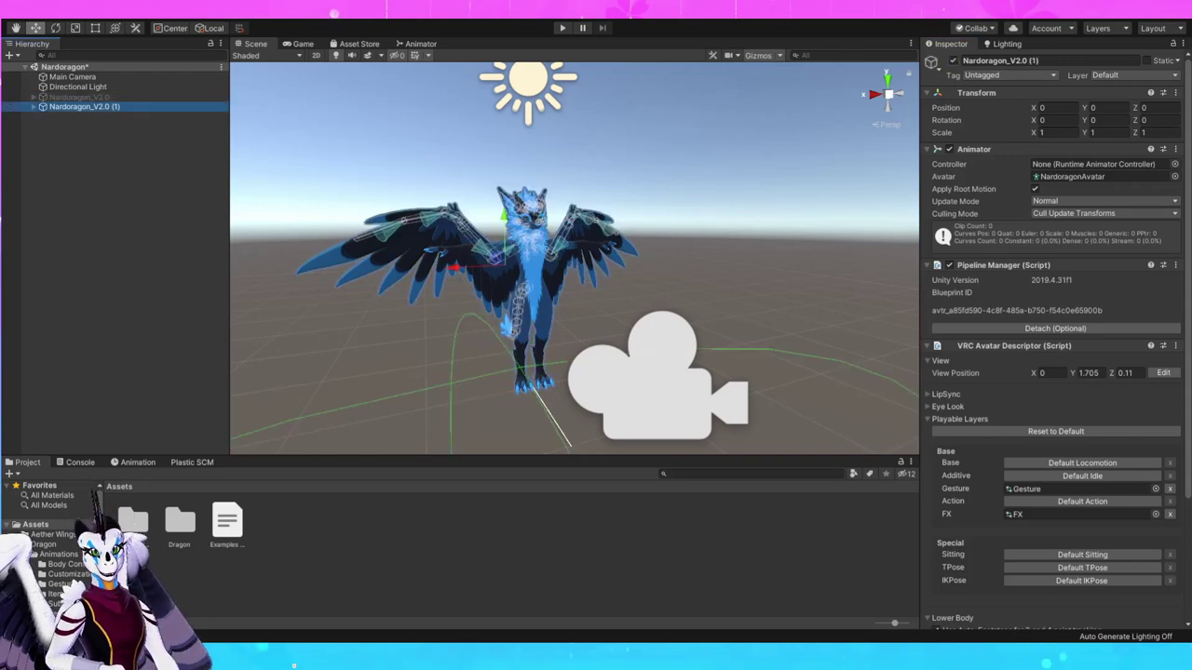
{"action": "left_click", "coordinate": [447, 558]}
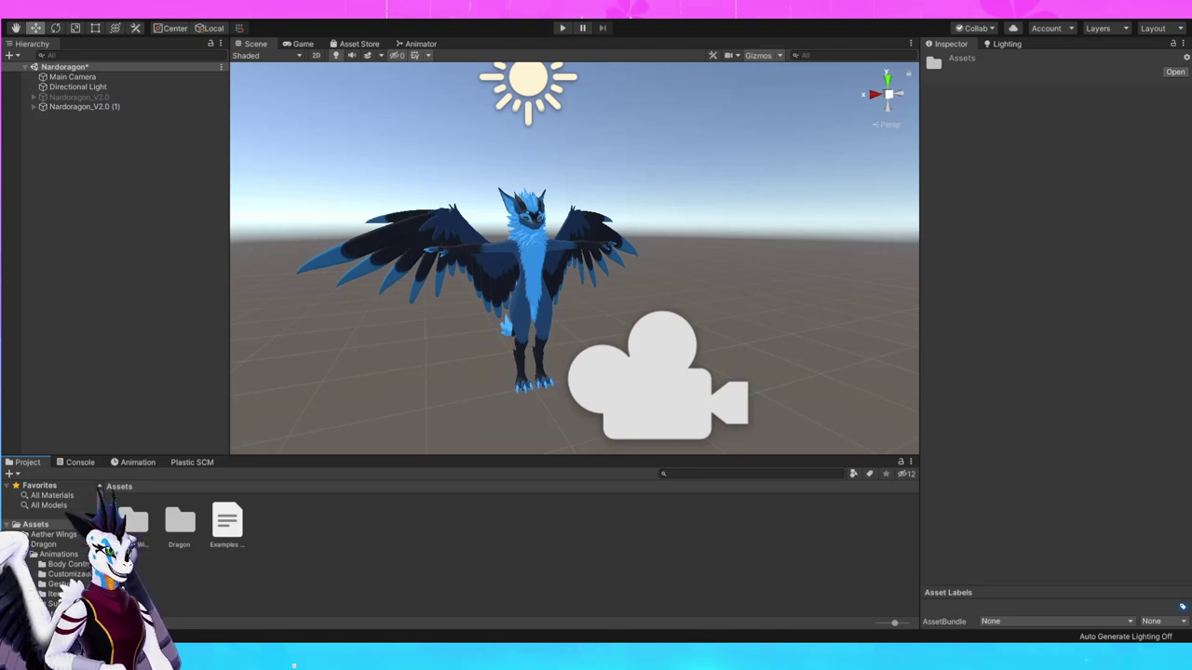
{"action": "left_click", "coordinate": [274, 545]}
{"action": "type", "text": "test"}
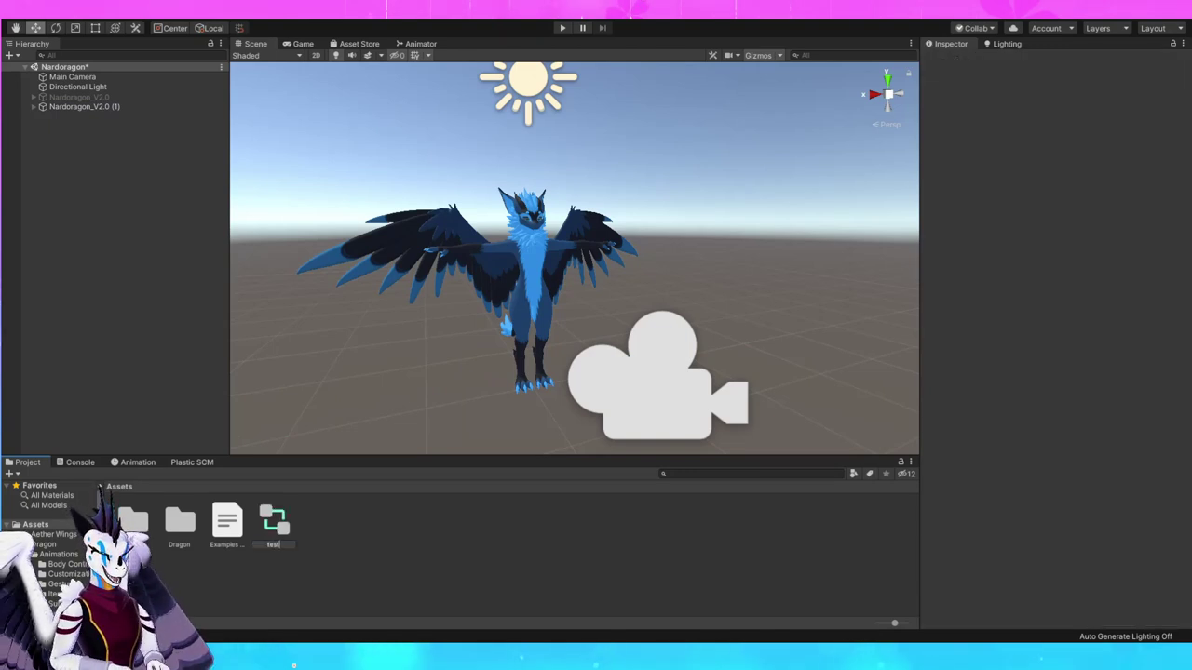
{"action": "key", "text": "Return"}
Assign the test controller to the Animator component of the duplicated avatar
{"action": "left_click", "coordinate": [84, 107]}
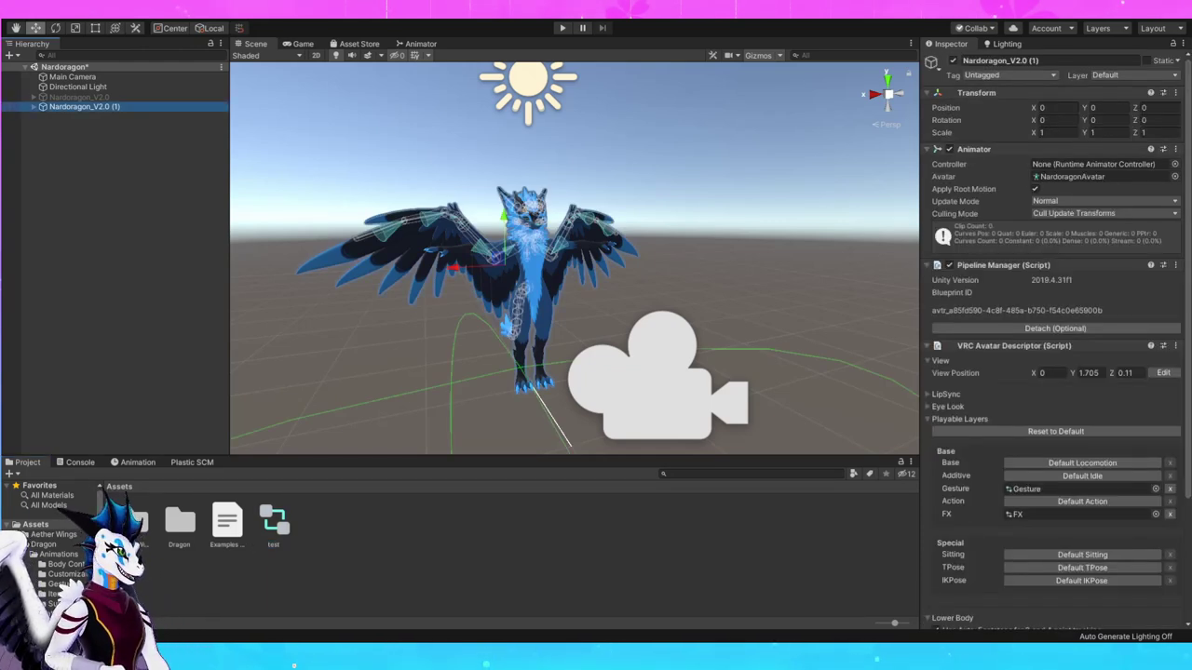
{"action": "left_click", "coordinate": [273, 521]}
{"action": "left_click_drag", "start_coordinate": [273, 521], "coordinate": [1099, 164]}
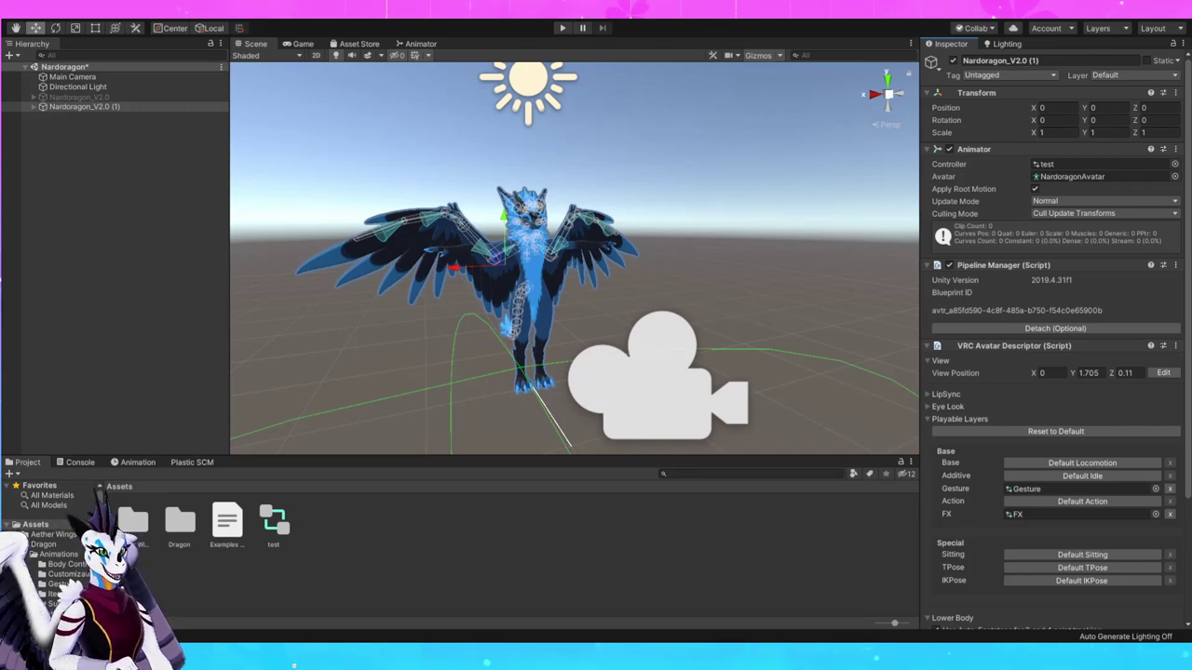
Open the animation editor for the duplicated avatar and create a clip named Wings_up
{"action": "left_click", "coordinate": [85, 107]}
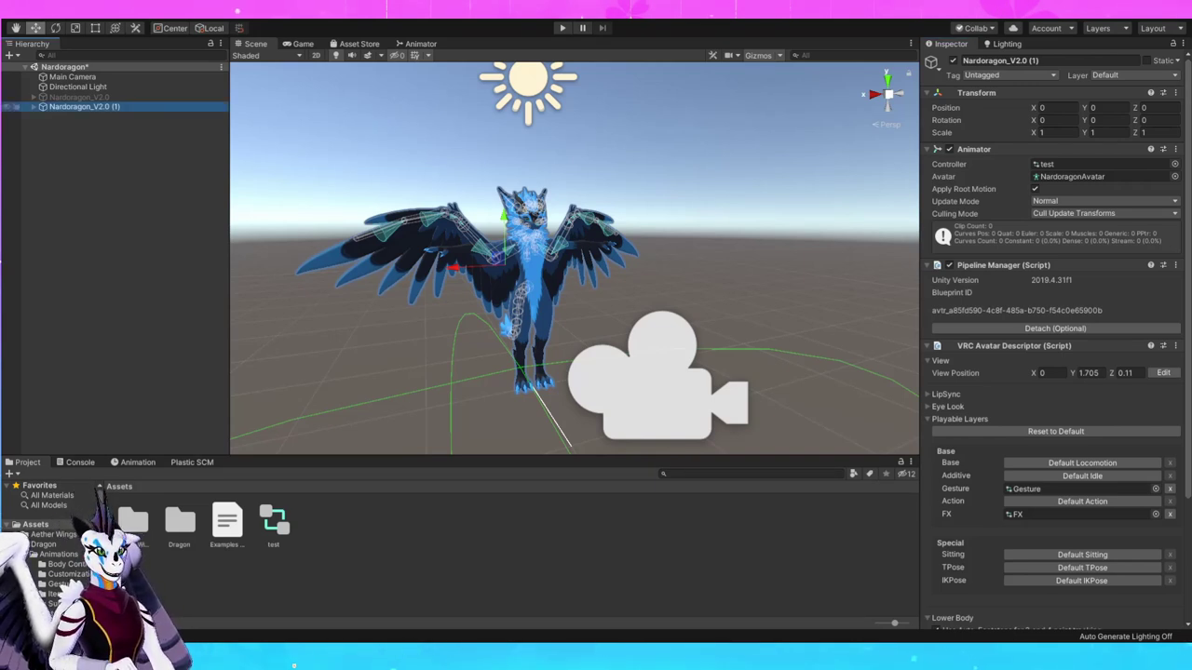
{"action": "left_click", "coordinate": [137, 463]}
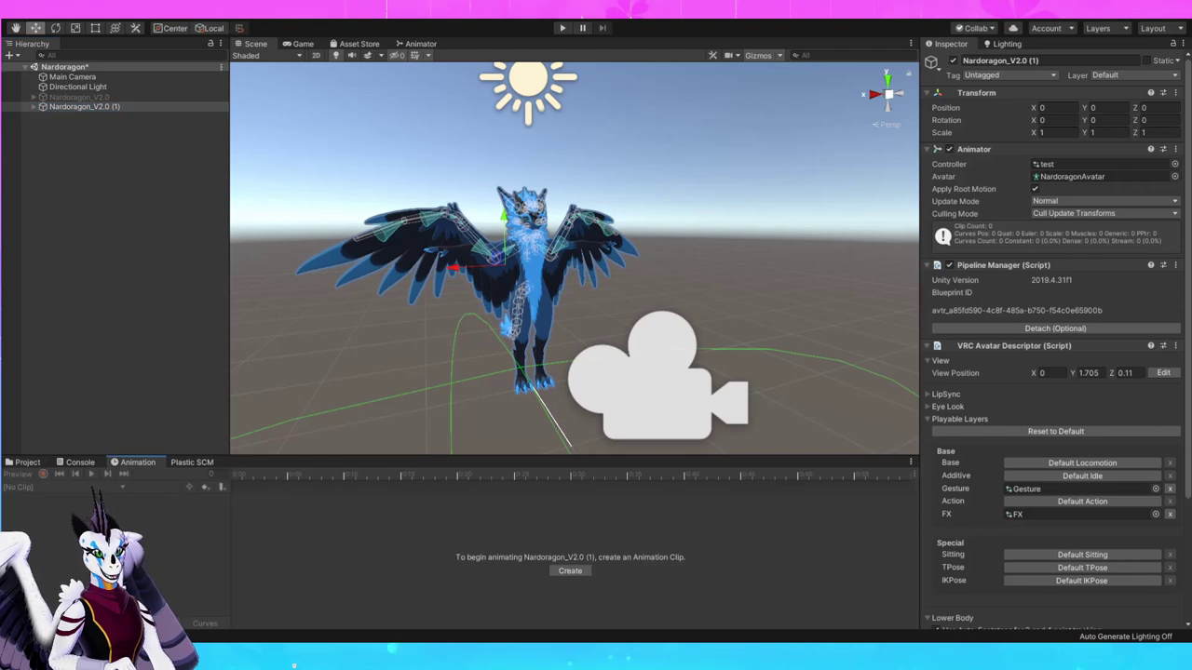
{"action": "right_click_drag", "start_coordinate": [559, 279], "coordinate": [518, 282]}
{"action": "middle_click_drag", "start_coordinate": [519, 281], "coordinate": [455, 281]}
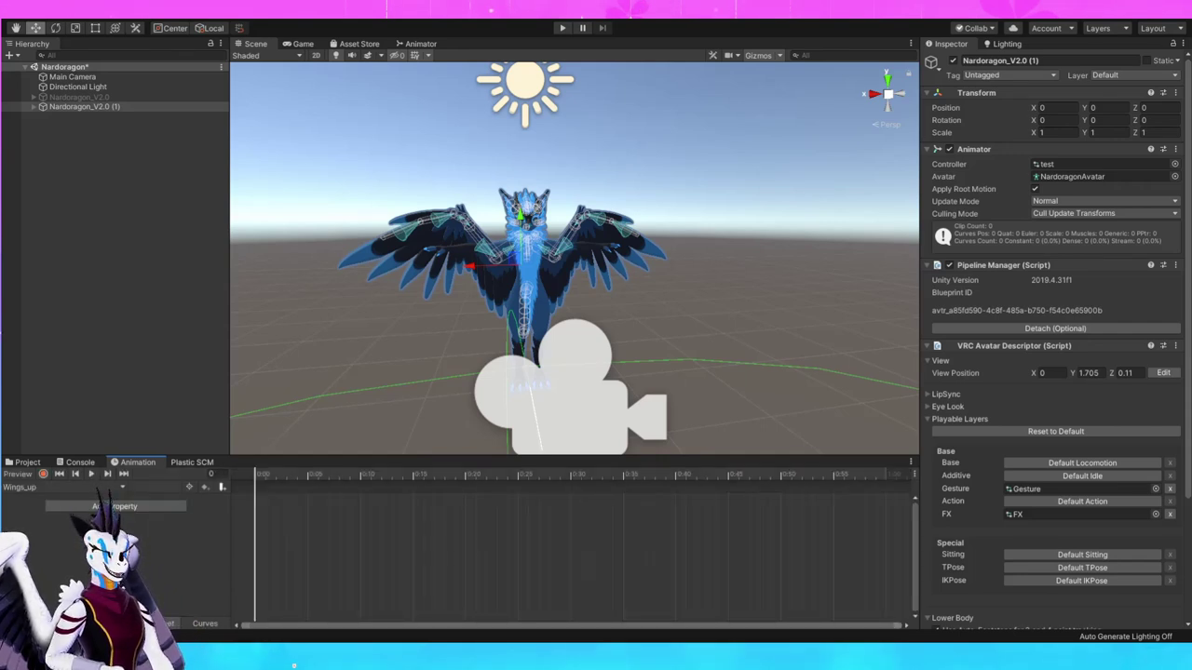
Expand the duplicated avatar's hierarchy through Hips and Spine down to the AetherWings armature
{"action": "left_click", "coordinate": [84, 106]}
{"action": "left_click", "coordinate": [33, 106]}
{"action": "left_click", "coordinate": [45, 127]}
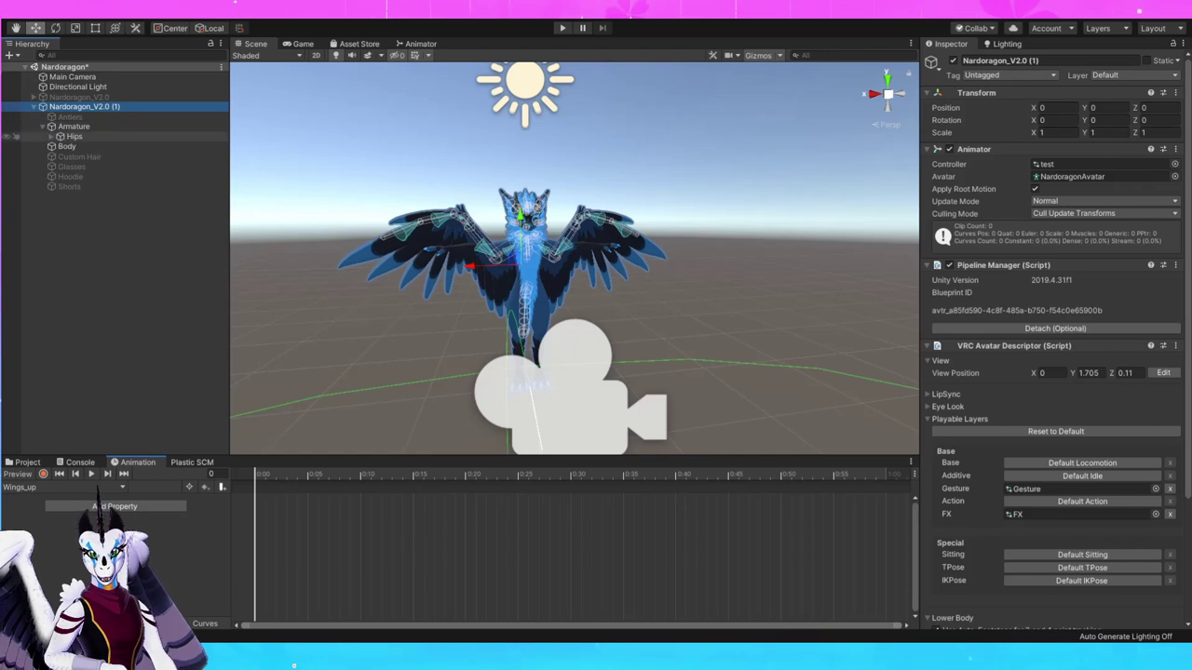
{"action": "left_click", "coordinate": [74, 137]}
{"action": "left_click", "coordinate": [51, 137]}
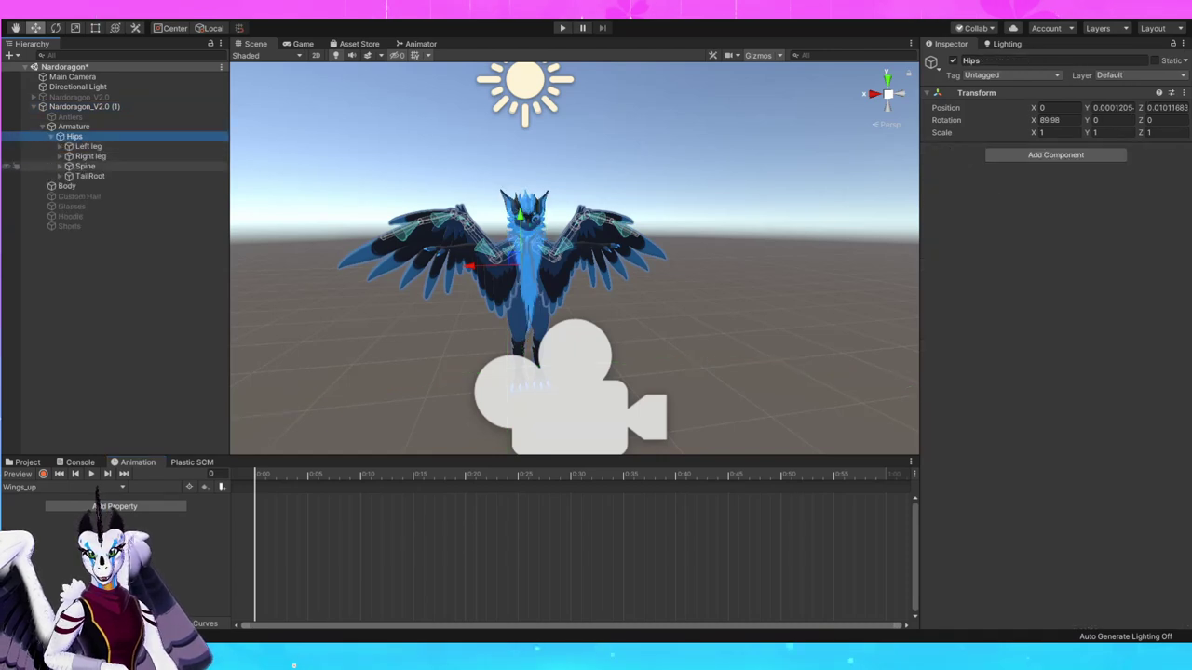
{"action": "left_click", "coordinate": [61, 166]}
{"action": "left_click", "coordinate": [94, 176]}
{"action": "left_click", "coordinate": [105, 187]}
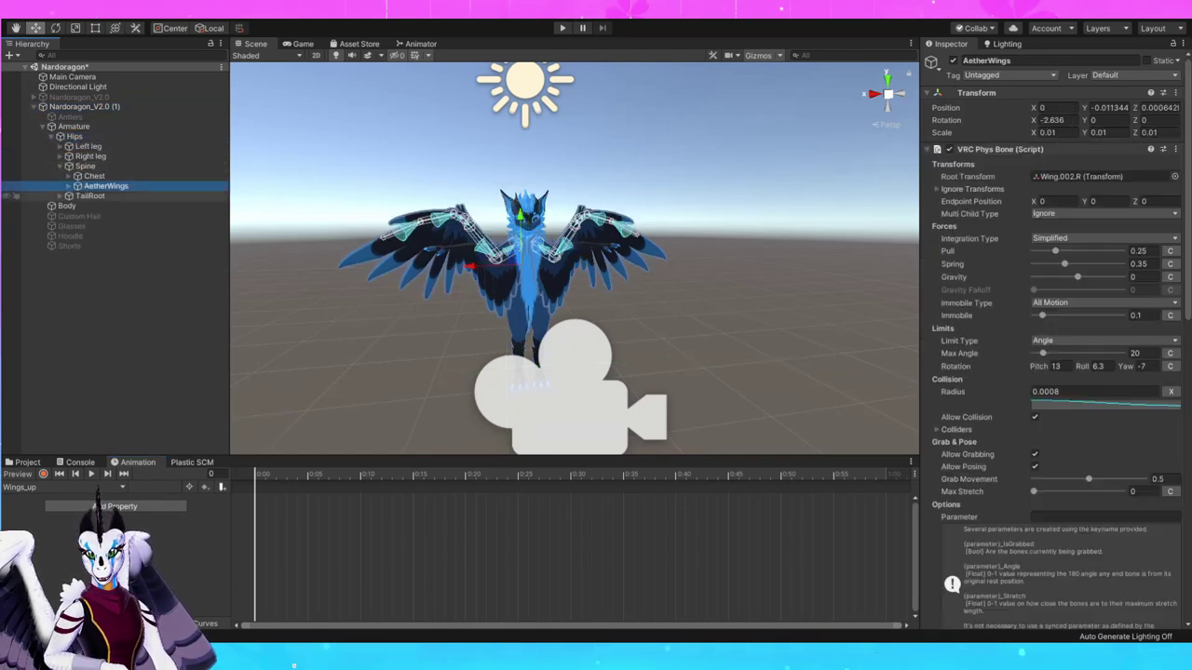
{"action": "left_click", "coordinate": [69, 186]}
{"action": "left_click", "coordinate": [77, 196]}
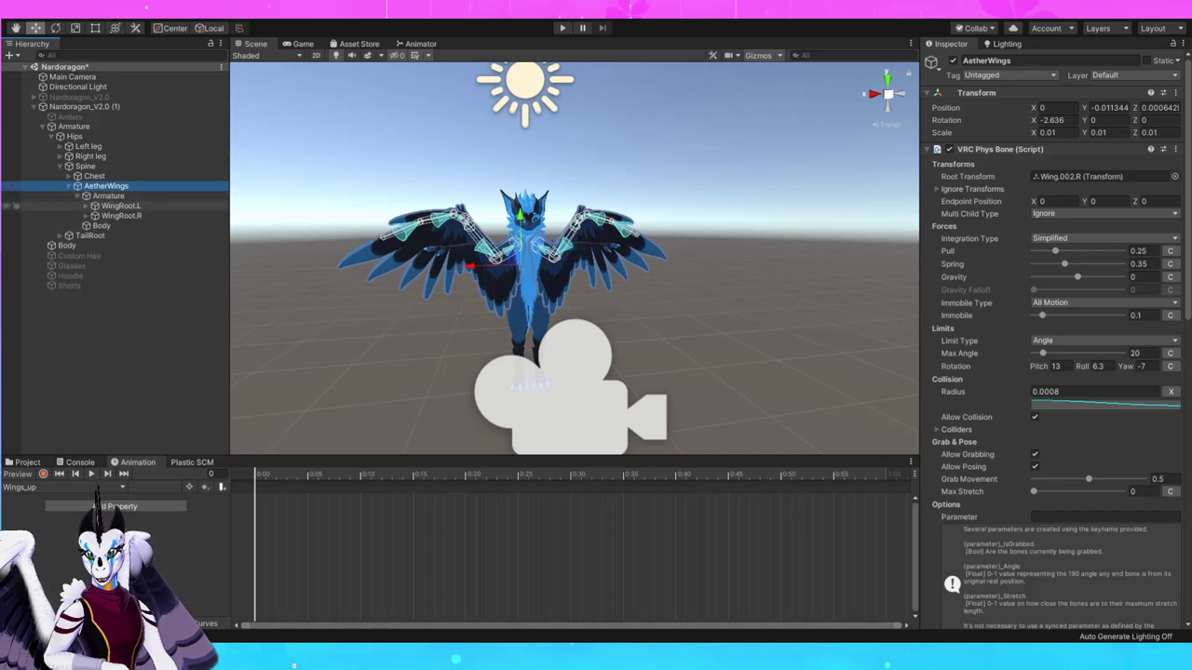
Expand the WingRoot.L and WingRoot.R bone chains down to Wing.008.L and Wing.008.R
{"action": "left_click", "coordinate": [85, 205]}
{"action": "left_click", "coordinate": [86, 225]}
{"action": "left_click", "coordinate": [95, 216]}
{"action": "left_click", "coordinate": [95, 246]}
{"action": "left_click", "coordinate": [104, 225]}
{"action": "left_click", "coordinate": [104, 265]}
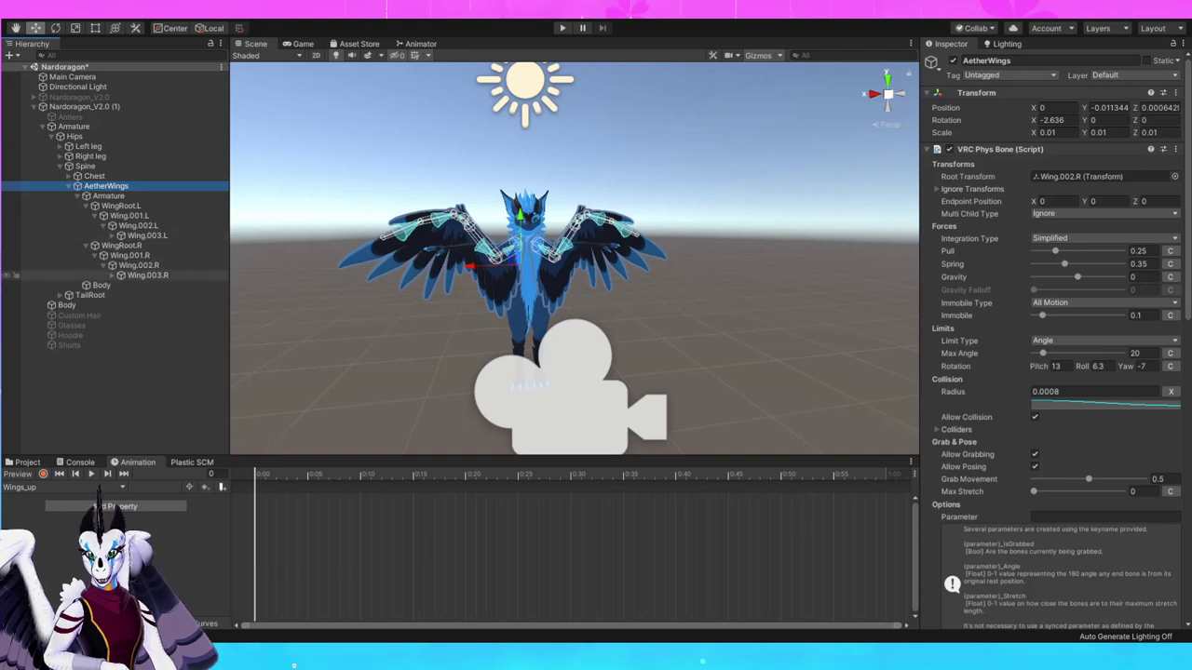
{"action": "left_click", "coordinate": [112, 275]}
{"action": "left_click", "coordinate": [112, 235]}
{"action": "left_click", "coordinate": [120, 295]}
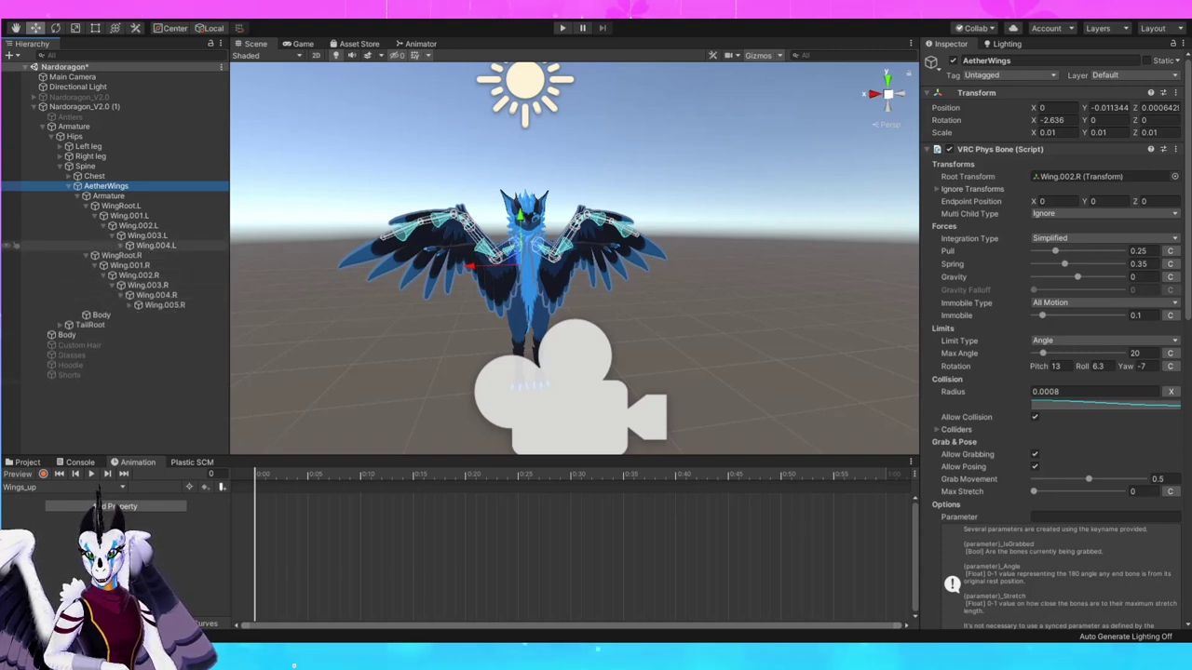
{"action": "left_click", "coordinate": [120, 246]}
{"action": "left_click", "coordinate": [129, 315]}
{"action": "left_click", "coordinate": [130, 256]}
{"action": "left_click", "coordinate": [138, 334]}
{"action": "left_click", "coordinate": [148, 265]}
{"action": "left_click", "coordinate": [158, 276]}
{"action": "left_click", "coordinate": [149, 364]}
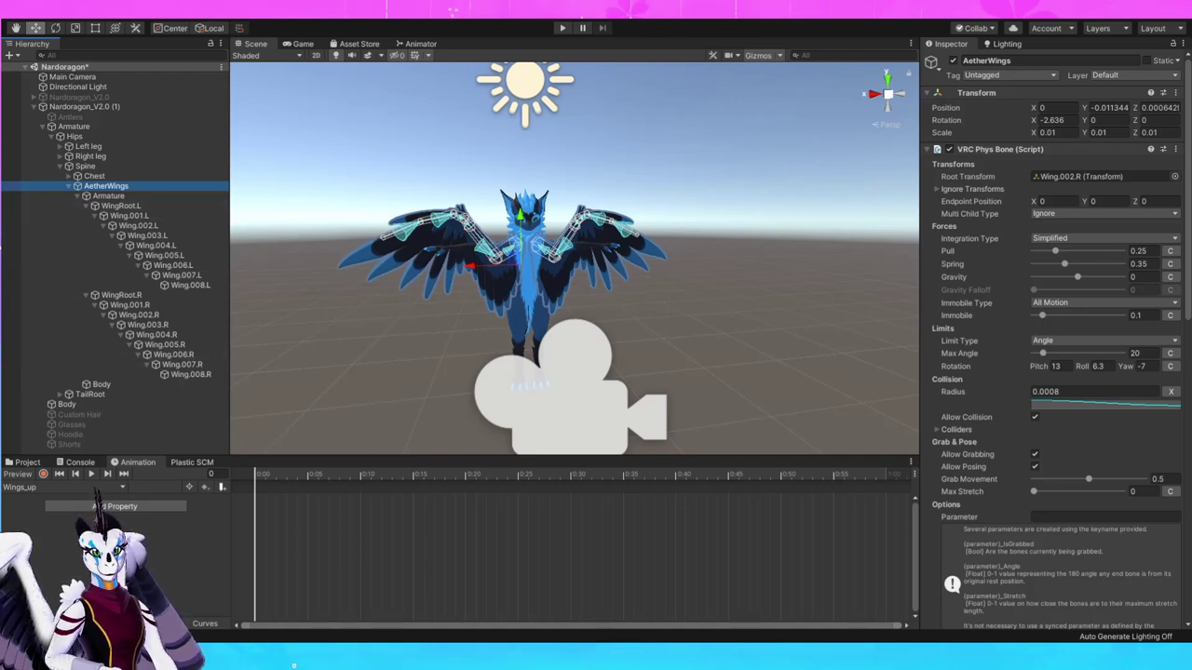
{"action": "left_click", "coordinate": [43, 474]}
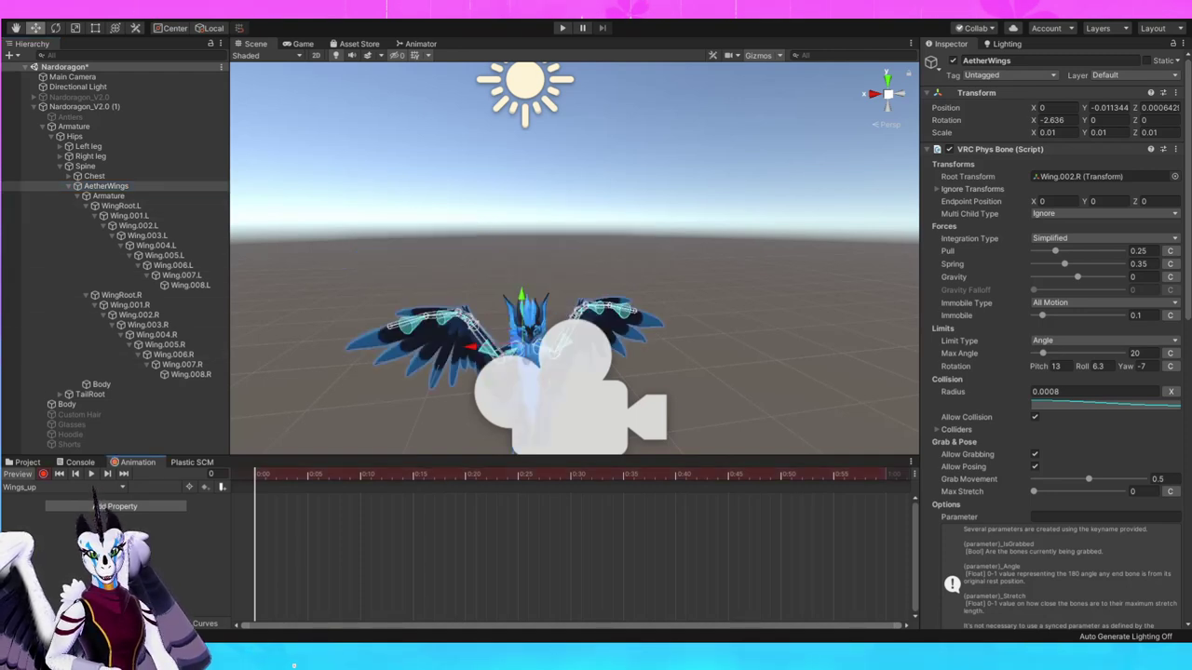
{"action": "middle_click_drag", "start_coordinate": [559, 326], "coordinate": [573, 267]}
{"action": "left_click", "coordinate": [612, 235]}
{"action": "scroll", "coordinate": [596, 252], "scroll_direction": "down", "scroll_amount": 4}
{"action": "left_click_drag", "start_coordinate": [577, 270], "coordinate": [685, 272], "text": "alt"}
{"action": "middle_click_drag", "start_coordinate": [549, 270], "coordinate": [674, 279]}
{"action": "left_click_drag", "start_coordinate": [666, 262], "coordinate": [1141, 303]}
{"action": "middle_click_drag", "start_coordinate": [745, 279], "coordinate": [508, 293]}
{"action": "left_click", "coordinate": [352, 223]}
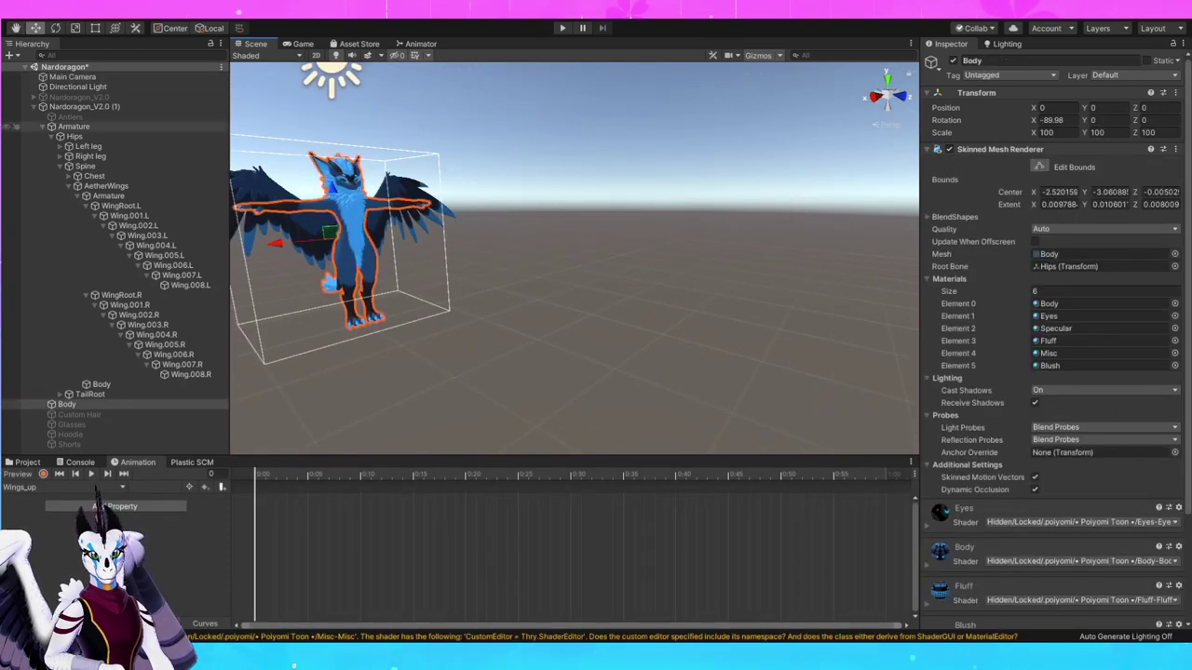
Select the duplicated avatar and start keyframe recording for the Wings_up clip
{"action": "left_click", "coordinate": [85, 106]}
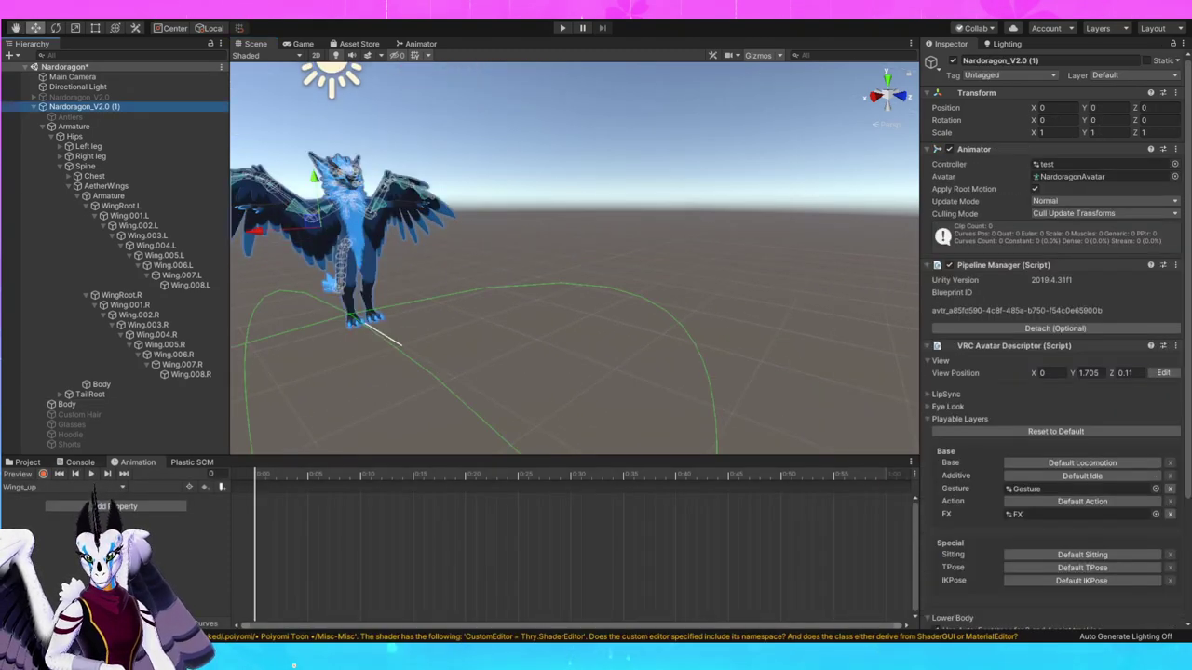
{"action": "left_click", "coordinate": [42, 474]}
{"action": "right_click_drag", "start_coordinate": [577, 260], "coordinate": [438, 248]}
{"action": "middle_click_drag", "start_coordinate": [527, 316], "coordinate": [514, 200]}
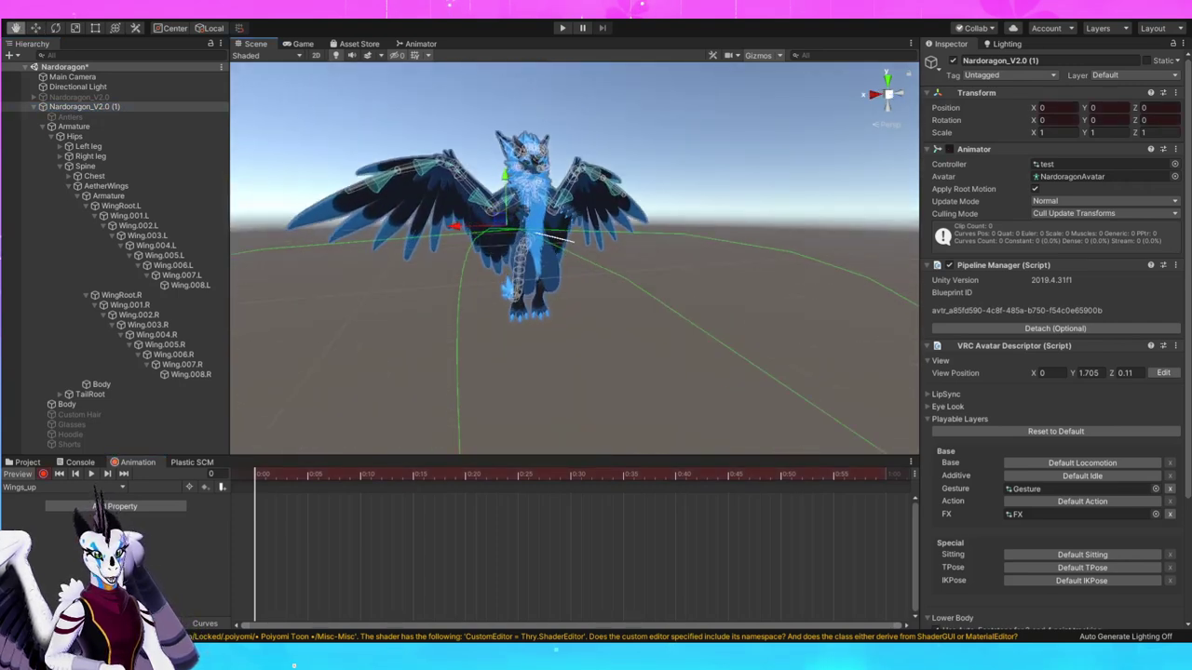
Examine the avatar's wings and preview pose from the front, side and back
{"action": "right_click_drag", "start_coordinate": [559, 219], "coordinate": [466, 233]}
{"action": "middle_click_drag", "start_coordinate": [634, 224], "coordinate": [566, 249]}
{"action": "right_click_drag", "start_coordinate": [578, 247], "coordinate": [484, 249]}
{"action": "middle_click_drag", "start_coordinate": [651, 242], "coordinate": [625, 249]}
{"action": "right_click_drag", "start_coordinate": [626, 249], "coordinate": [522, 250]}
{"action": "middle_click_drag", "start_coordinate": [708, 251], "coordinate": [491, 232]}
{"action": "right_click_drag", "start_coordinate": [596, 242], "coordinate": [465, 244]}
{"action": "middle_click_drag", "start_coordinate": [687, 233], "coordinate": [503, 231]}
{"action": "middle_click_drag", "start_coordinate": [629, 242], "coordinate": [542, 222]}
{"action": "right_click_drag", "start_coordinate": [614, 186], "coordinate": [582, 168]}
{"action": "middle_click_drag", "start_coordinate": [605, 144], "coordinate": [633, 140]}
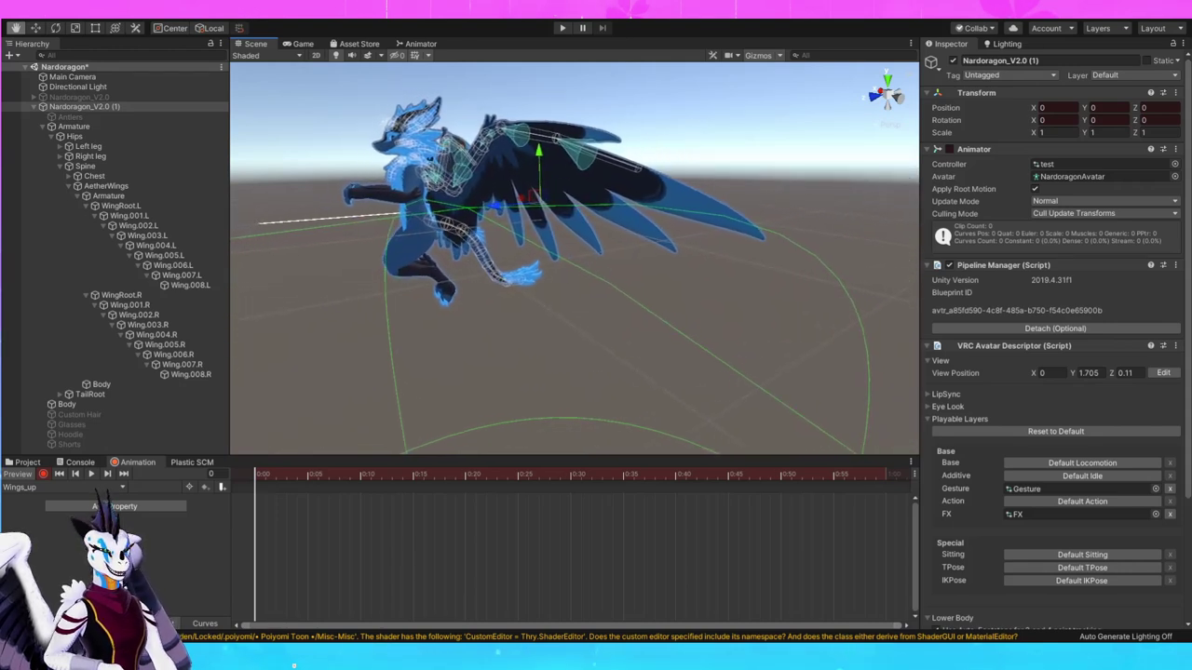
{"action": "middle_click_drag", "start_coordinate": [558, 149], "coordinate": [670, 195]}
{"action": "right_click_drag", "start_coordinate": [558, 196], "coordinate": [661, 201]}
{"action": "middle_click_drag", "start_coordinate": [503, 205], "coordinate": [691, 223]}
{"action": "right_click_drag", "start_coordinate": [596, 229], "coordinate": [694, 231]}
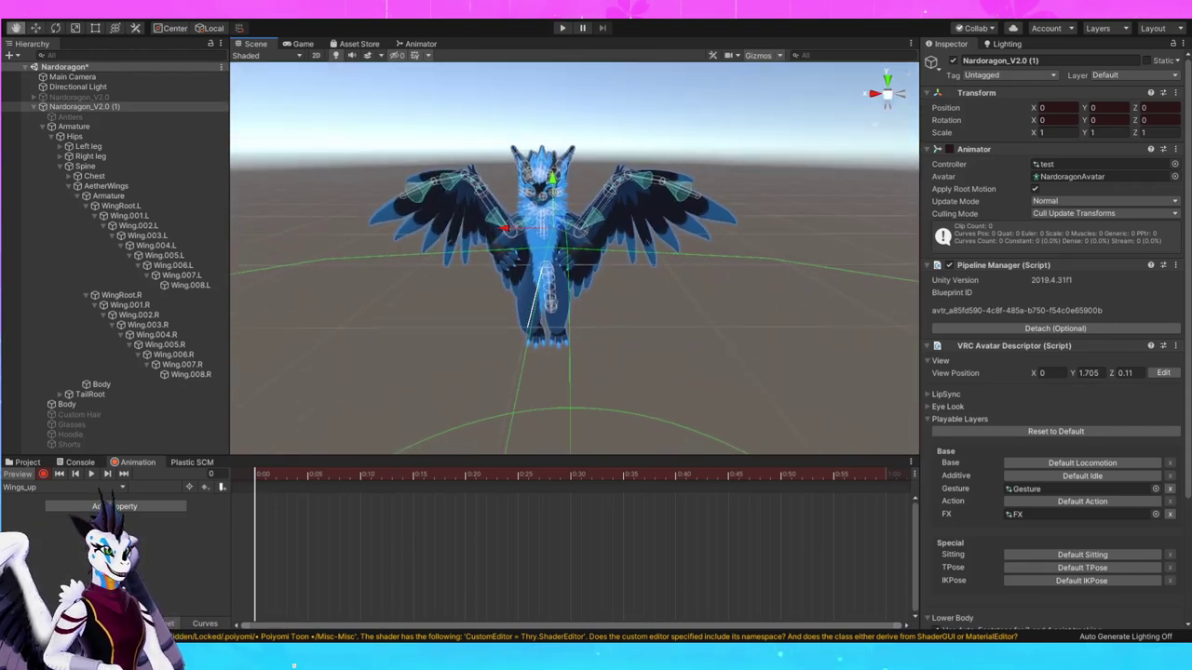
{"action": "middle_click_drag", "start_coordinate": [558, 237], "coordinate": [670, 264]}
{"action": "right_click_drag", "start_coordinate": [615, 264], "coordinate": [687, 265]}
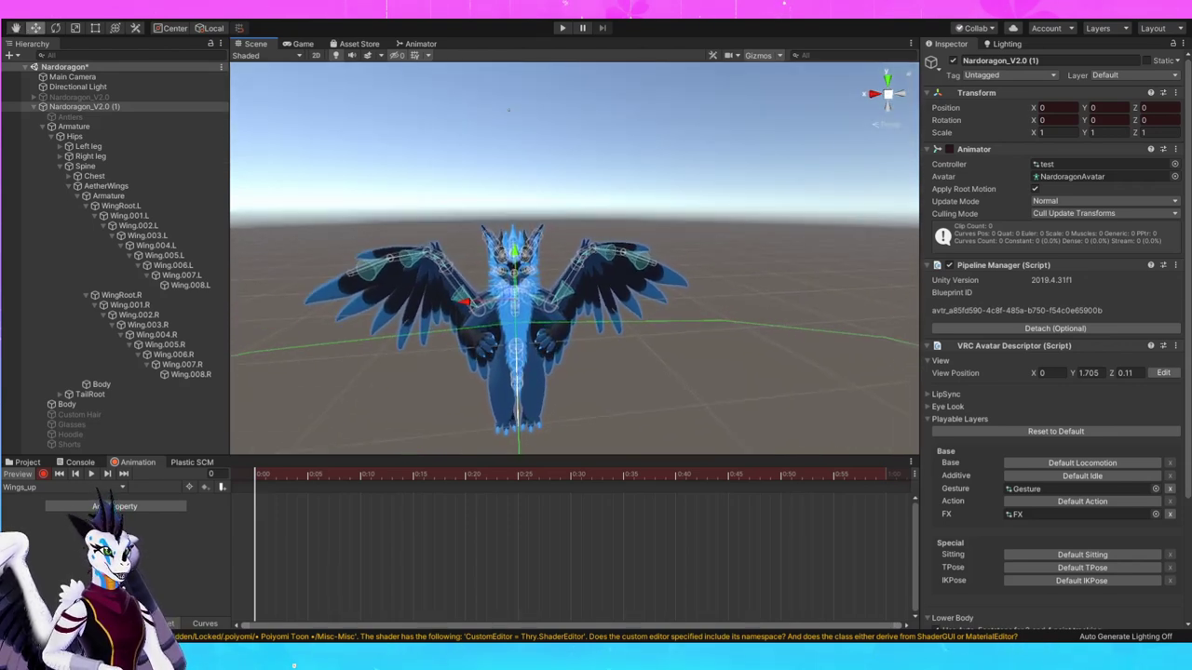
Try out the Move, Rotate and Scale tools on the avatar, leaving the Rotate tool active
{"action": "key", "text": "e"}
{"action": "left_click_drag", "start_coordinate": [531, 279], "coordinate": [672, 279], "text": "alt"}
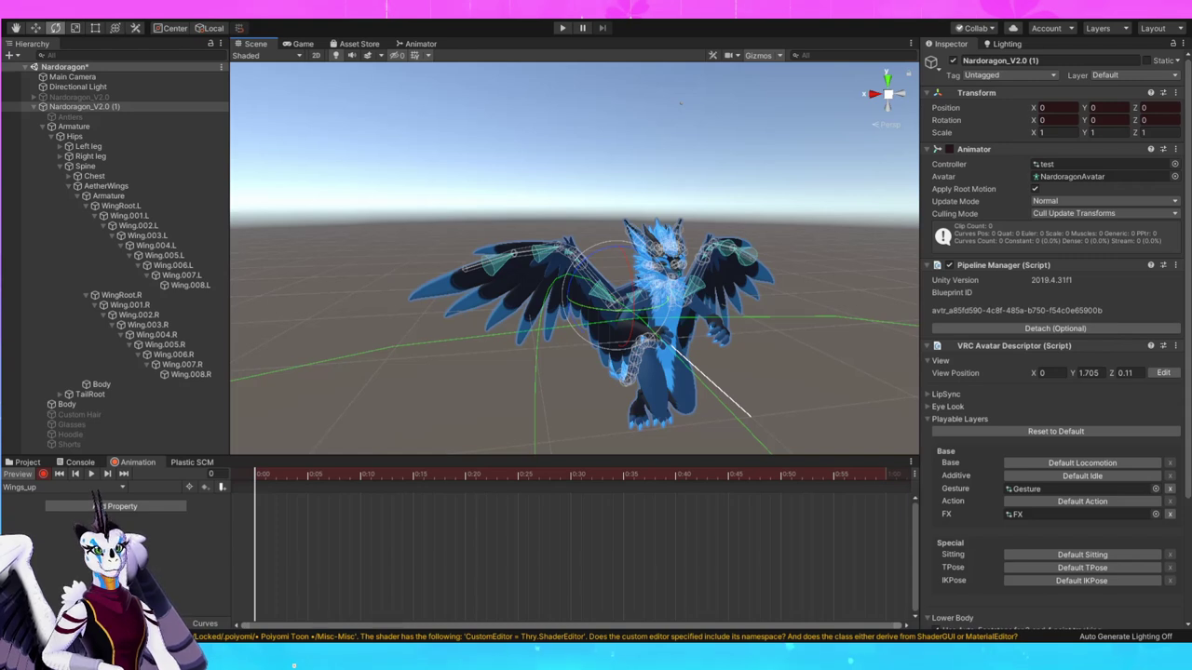
{"action": "key", "text": "w"}
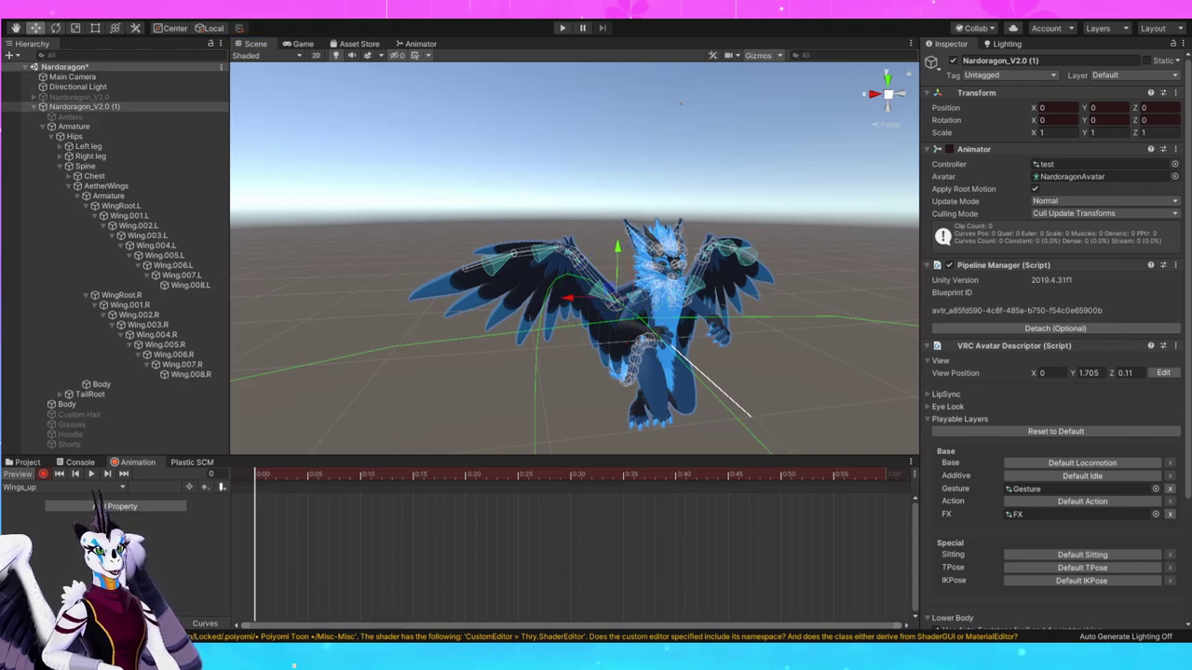
{"action": "key", "text": "e"}
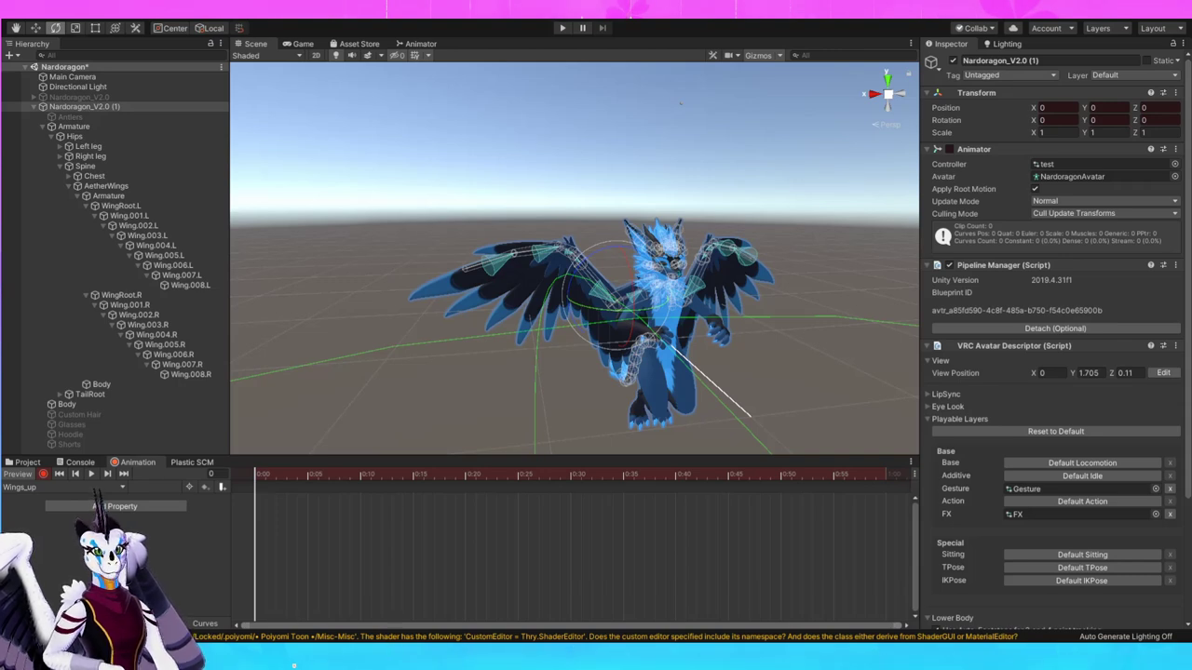
{"action": "key", "text": "r"}
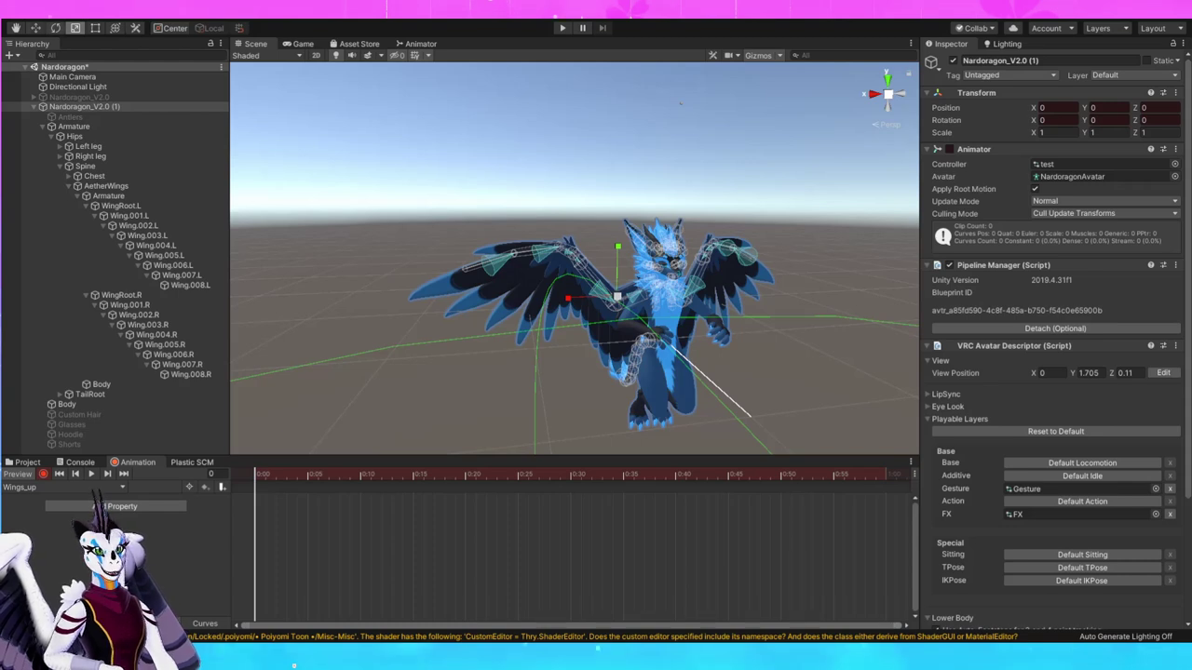
{"action": "key", "text": "e"}
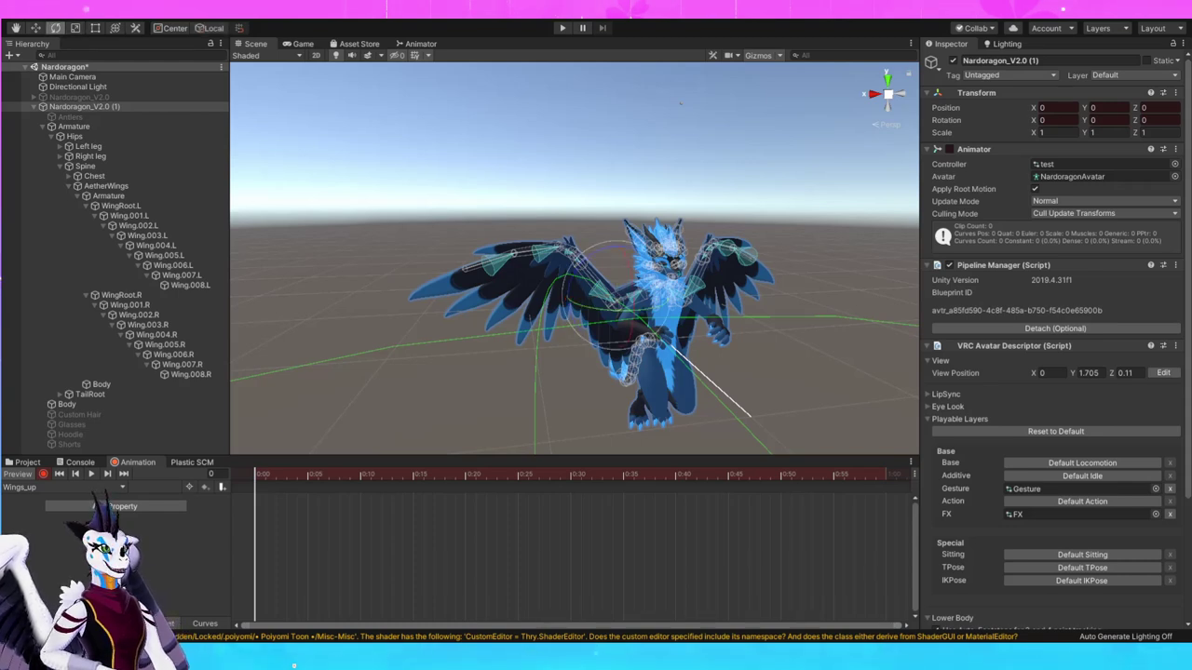
{"action": "left_click_drag", "start_coordinate": [679, 104], "coordinate": [583, 104], "text": "alt"}
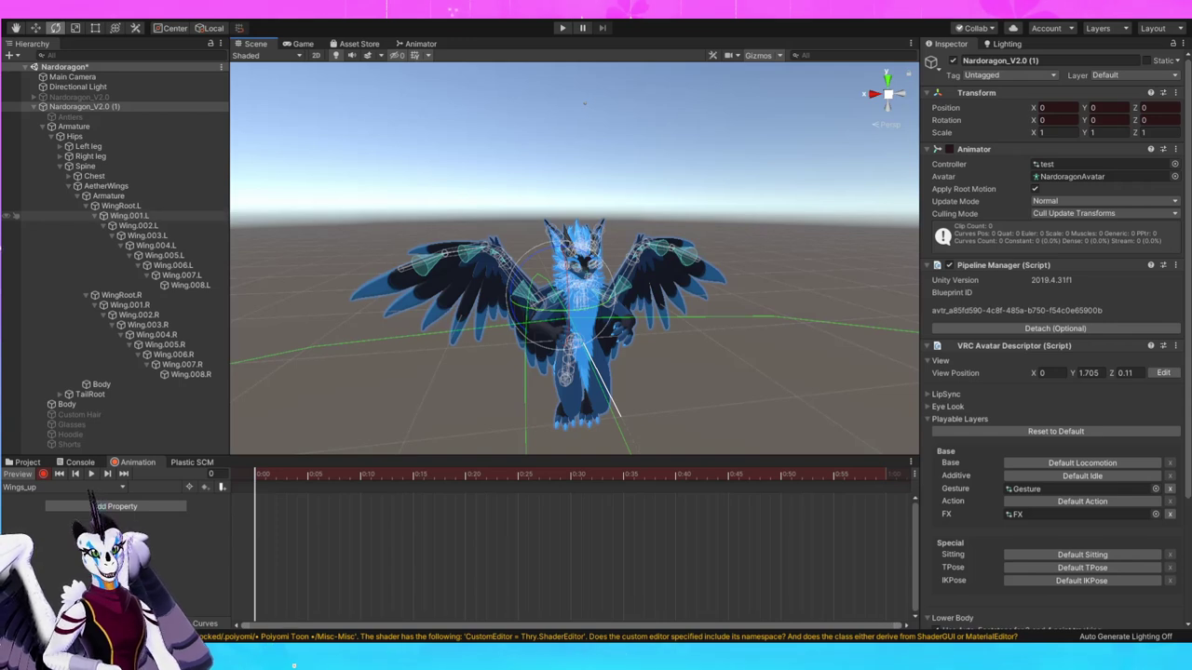
Rotate the Wing.001.L bone to raise the left wing, to about -2.4 on the Z rotation
{"action": "left_click", "coordinate": [128, 216]}
{"action": "middle_click_drag", "start_coordinate": [577, 307], "coordinate": [489, 307]}
{"action": "left_click_drag", "start_coordinate": [472, 249], "coordinate": [422, 275]}
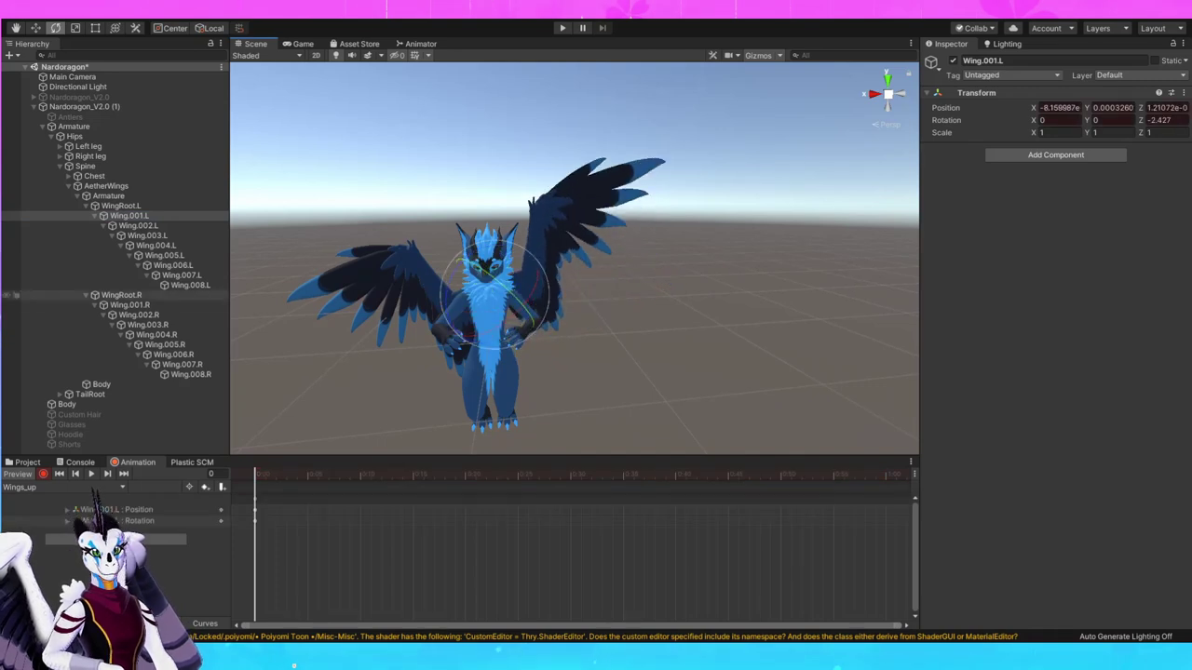
Rotate the Wing.001.R bone to raise the right wing to match the left one
{"action": "left_click", "coordinate": [131, 305]}
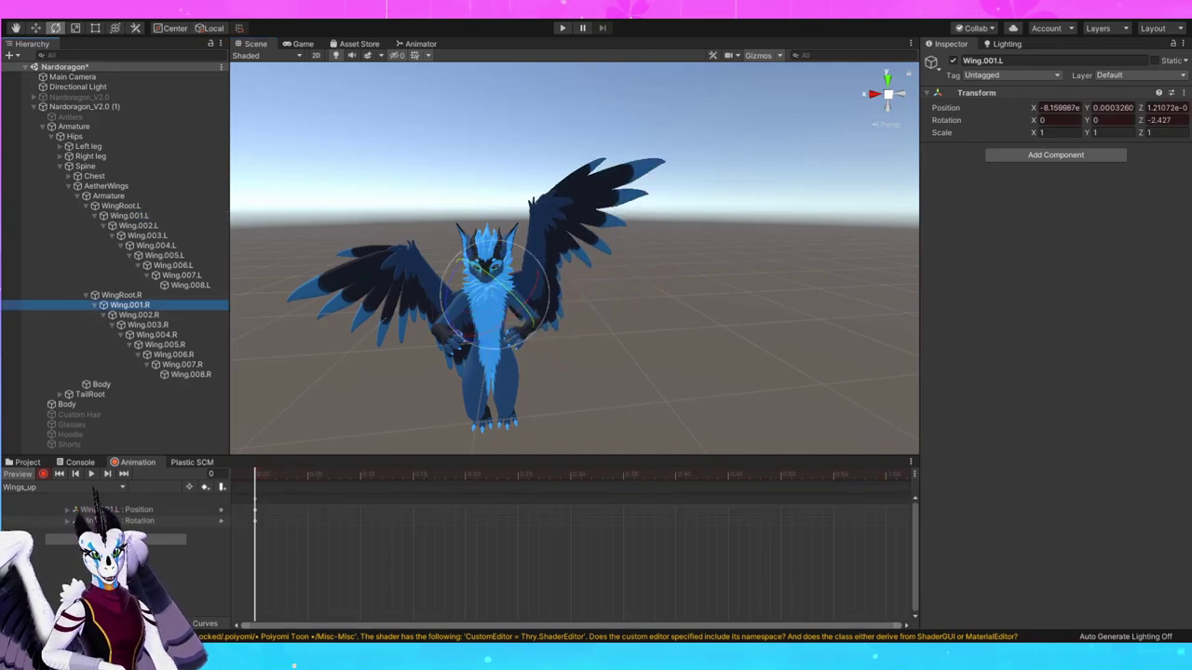
{"action": "left_click_drag", "start_coordinate": [518, 272], "coordinate": [540, 313]}
{"action": "middle_click_drag", "start_coordinate": [541, 313], "coordinate": [569, 279]}
{"action": "right_click_drag", "start_coordinate": [569, 279], "coordinate": [546, 270]}
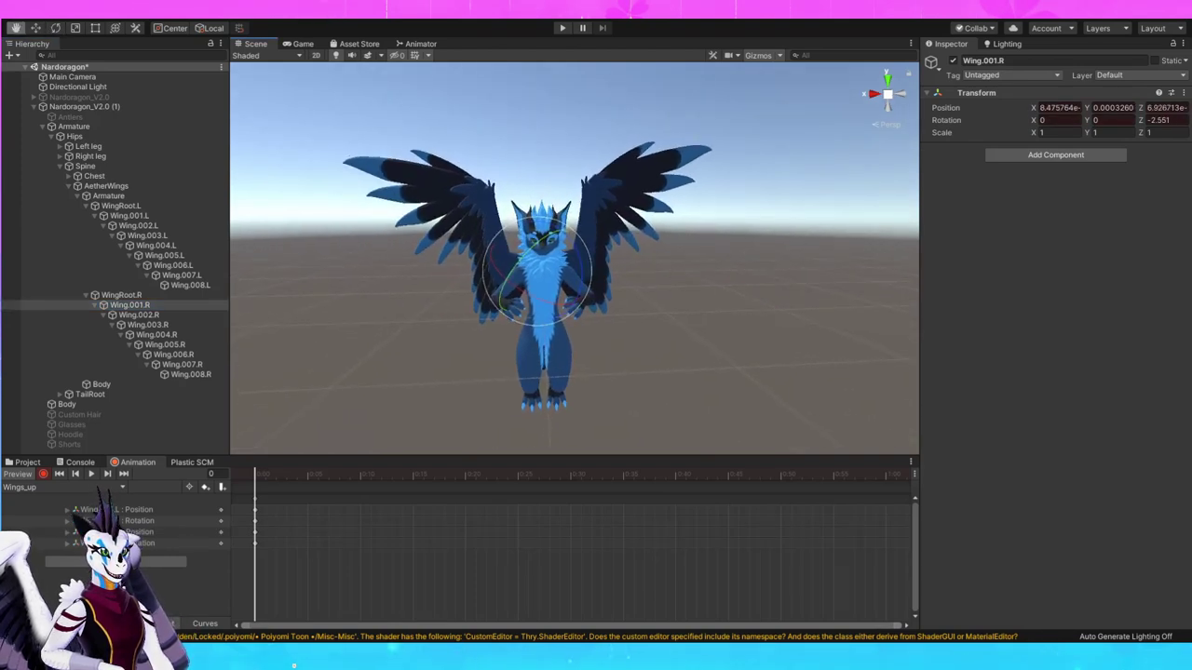
{"action": "middle_click_drag", "start_coordinate": [545, 270], "coordinate": [533, 256]}
{"action": "left_click_drag", "start_coordinate": [564, 246], "coordinate": [565, 254]}
{"action": "middle_click_drag", "start_coordinate": [565, 254], "coordinate": [575, 270]}
Rotate the Wing.002.R and Wing.002.L bones to lift both wings further upward
{"action": "left_click", "coordinate": [138, 315]}
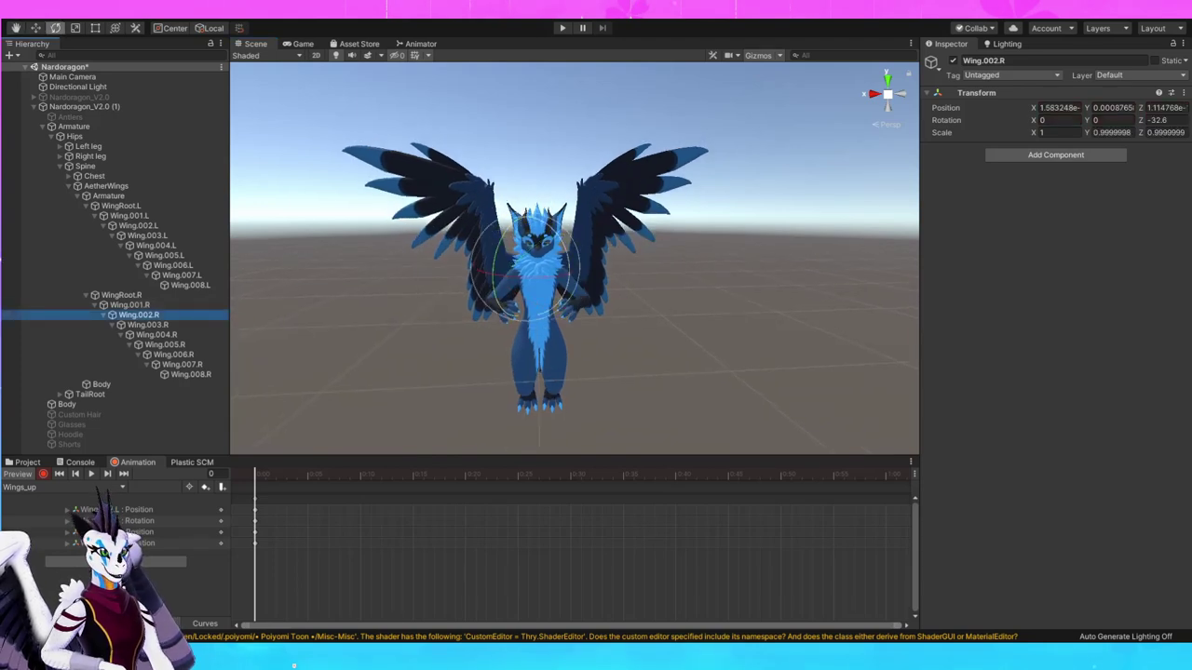
{"action": "left_click_drag", "start_coordinate": [566, 247], "coordinate": [506, 267]}
{"action": "left_click", "coordinate": [139, 226]}
Rotate Wing.003.L to about -86.4 and Wing.003.R to about 86.7 on Z to angle both wings upward
{"action": "left_click", "coordinate": [147, 236]}
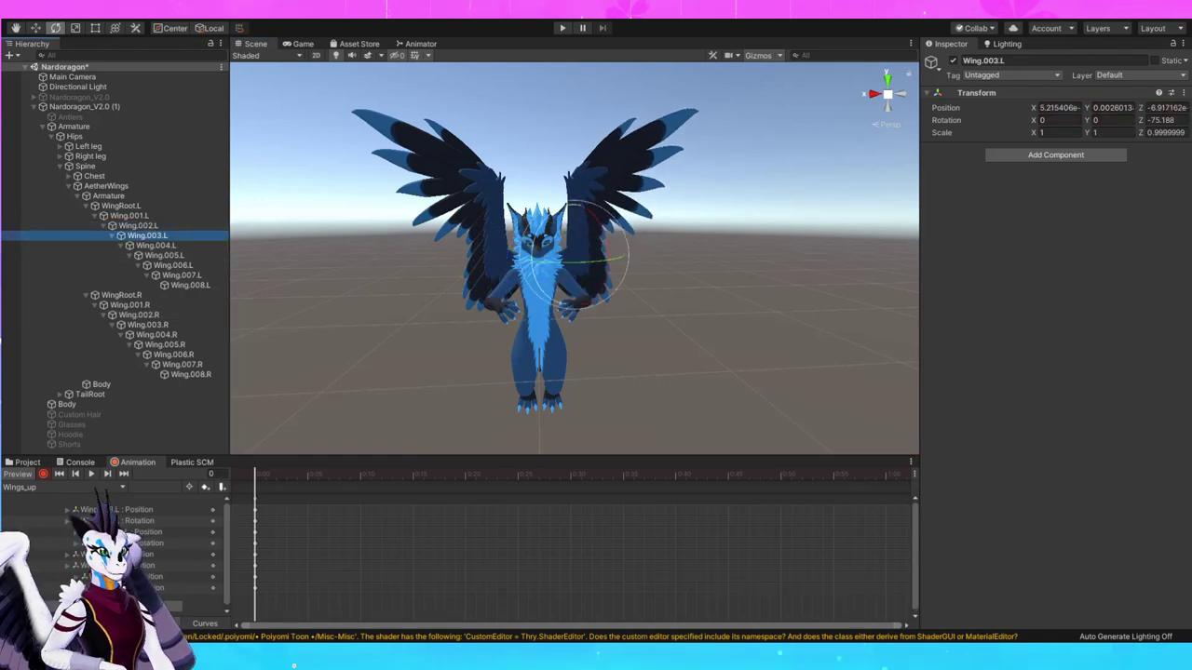
{"action": "left_click_drag", "start_coordinate": [557, 213], "coordinate": [543, 224]}
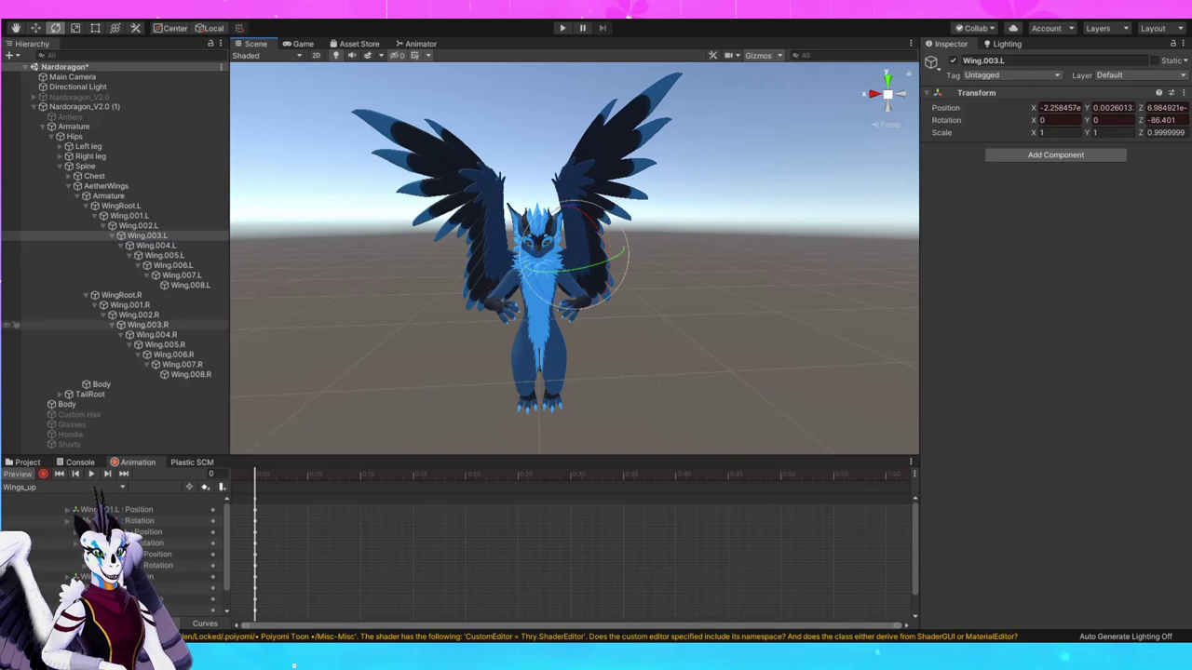
{"action": "left_click", "coordinate": [147, 325]}
{"action": "left_click_drag", "start_coordinate": [450, 238], "coordinate": [460, 221]}
{"action": "middle_click_drag", "start_coordinate": [462, 221], "coordinate": [459, 245]}
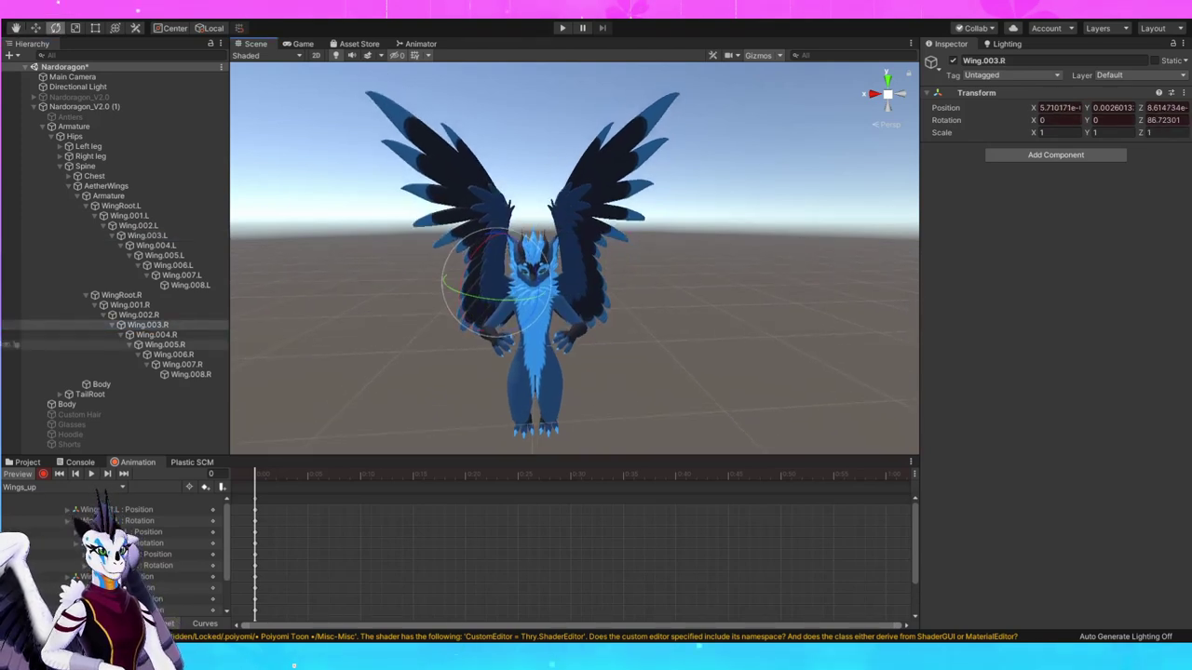
Rotate the Wing.004.R and Wing.004.L bones to point the outer wing sections upward
{"action": "left_click", "coordinate": [156, 336]}
{"action": "left_click_drag", "start_coordinate": [451, 233], "coordinate": [467, 180]}
{"action": "left_click", "coordinate": [156, 246]}
{"action": "mouse_move", "coordinate": [544, 185]}
{"action": "left_mouse_down"}
{"action": "mouse_move", "coordinate": [502, 211]}
{"action": "mouse_move", "coordinate": [520, 189]}
{"action": "mouse_move", "coordinate": [509, 198]}
{"action": "mouse_move", "coordinate": [555, 193]}
{"action": "left_mouse_up"}
Rotate the Wing.005.R bone to shape the right wing's outer section, judging it from the side
{"action": "left_click", "coordinate": [165, 255]}
{"action": "left_click", "coordinate": [164, 344]}
{"action": "middle_click_drag", "start_coordinate": [558, 233], "coordinate": [623, 280]}
{"action": "right_click_drag", "start_coordinate": [624, 280], "coordinate": [558, 280]}
{"action": "scroll", "coordinate": [575, 259], "scroll_direction": "down", "scroll_amount": 3}
{"action": "middle_click_drag", "start_coordinate": [574, 258], "coordinate": [576, 290]}
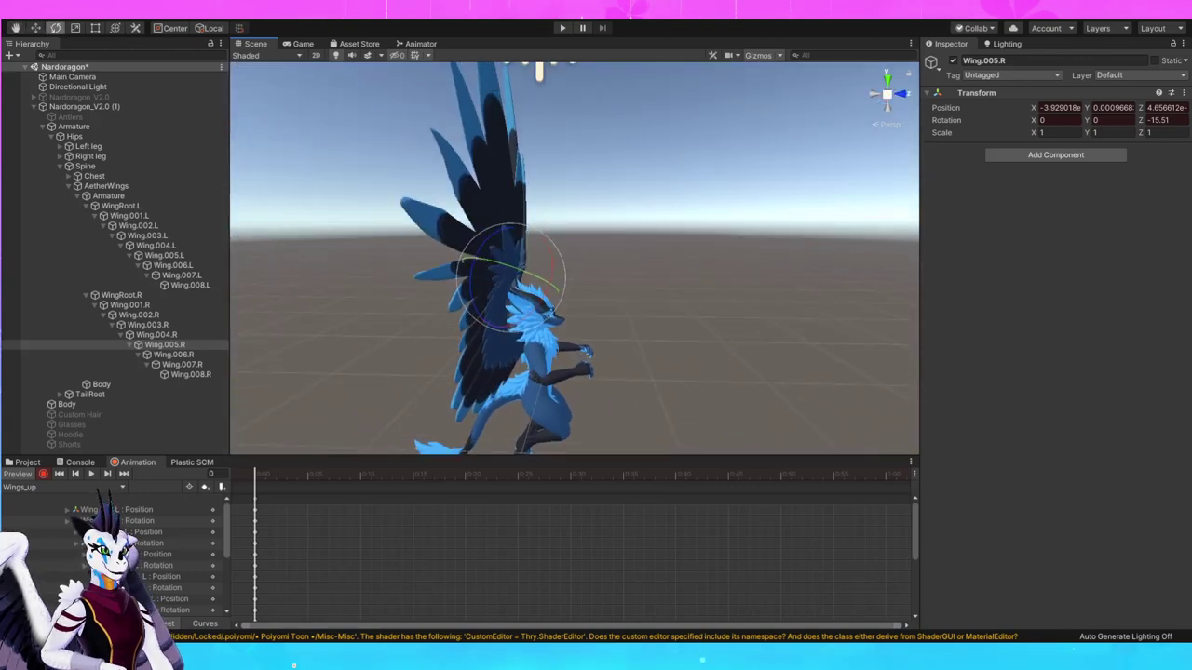
{"action": "left_click_drag", "start_coordinate": [510, 267], "coordinate": [525, 305]}
Rotate the Wing.005.L bone to about -9.6, 25.8, 19.0 to match the right wing's outer section
{"action": "left_click", "coordinate": [165, 255]}
{"action": "middle_click_drag", "start_coordinate": [524, 306], "coordinate": [418, 305]}
{"action": "left_click_drag", "start_coordinate": [419, 306], "coordinate": [261, 308], "text": "alt"}
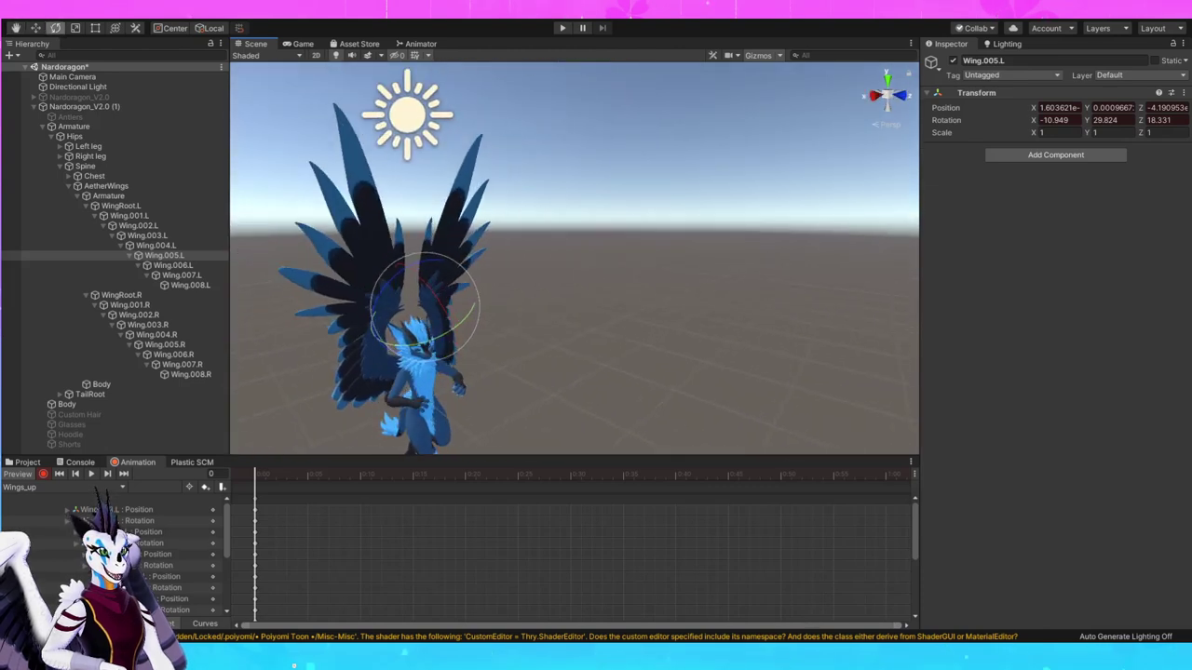
{"action": "left_click_drag", "start_coordinate": [435, 336], "coordinate": [321, 302]}
{"action": "middle_click_drag", "start_coordinate": [321, 302], "coordinate": [97, 254]}
{"action": "left_click_drag", "start_coordinate": [558, 307], "coordinate": [554, 282], "text": "alt"}
{"action": "middle_click_drag", "start_coordinate": [554, 282], "coordinate": [589, 238]}
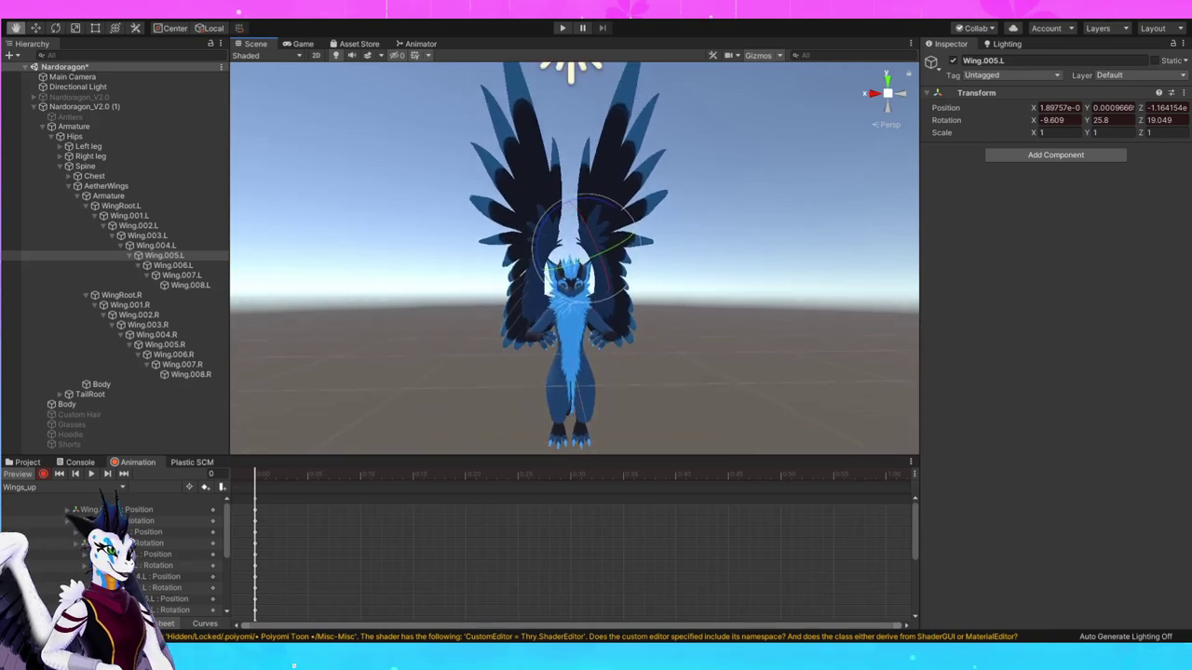
{"action": "right_click_drag", "start_coordinate": [575, 280], "coordinate": [596, 260]}
{"action": "middle_click_drag", "start_coordinate": [596, 260], "coordinate": [578, 245]}
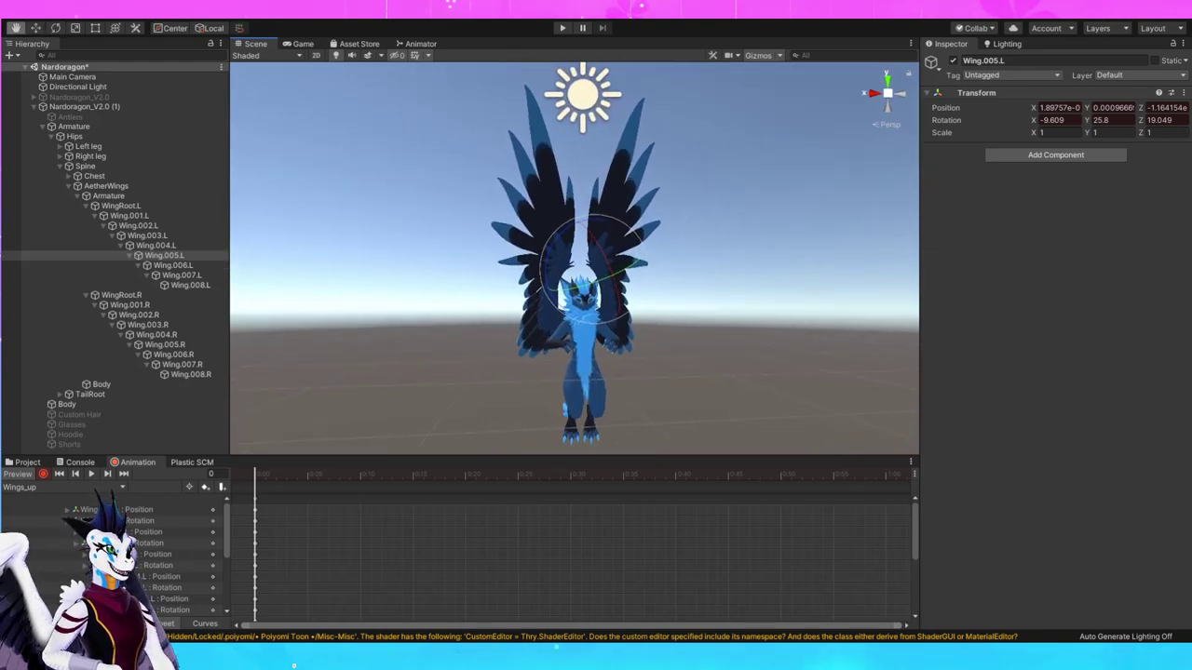
{"action": "middle_click_drag", "start_coordinate": [538, 290], "coordinate": [501, 297]}
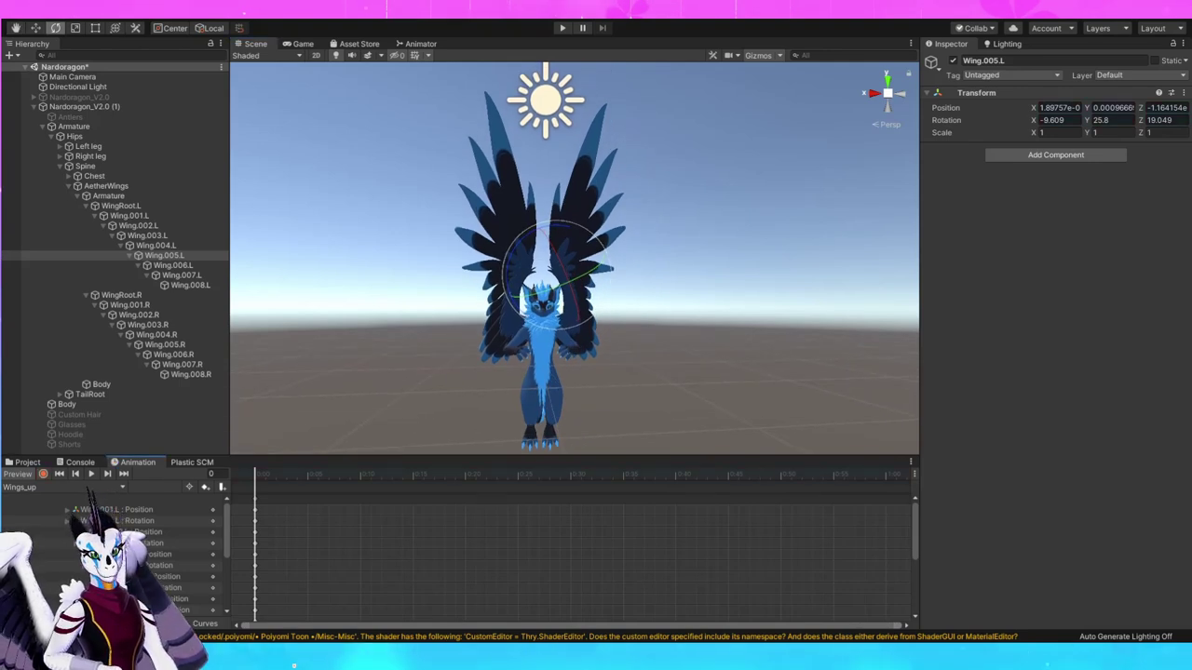
Copy all wing bone keyframes of the Wings_up clip from frame 0 to frame 1
{"action": "key", "text": "ctrl+a"}
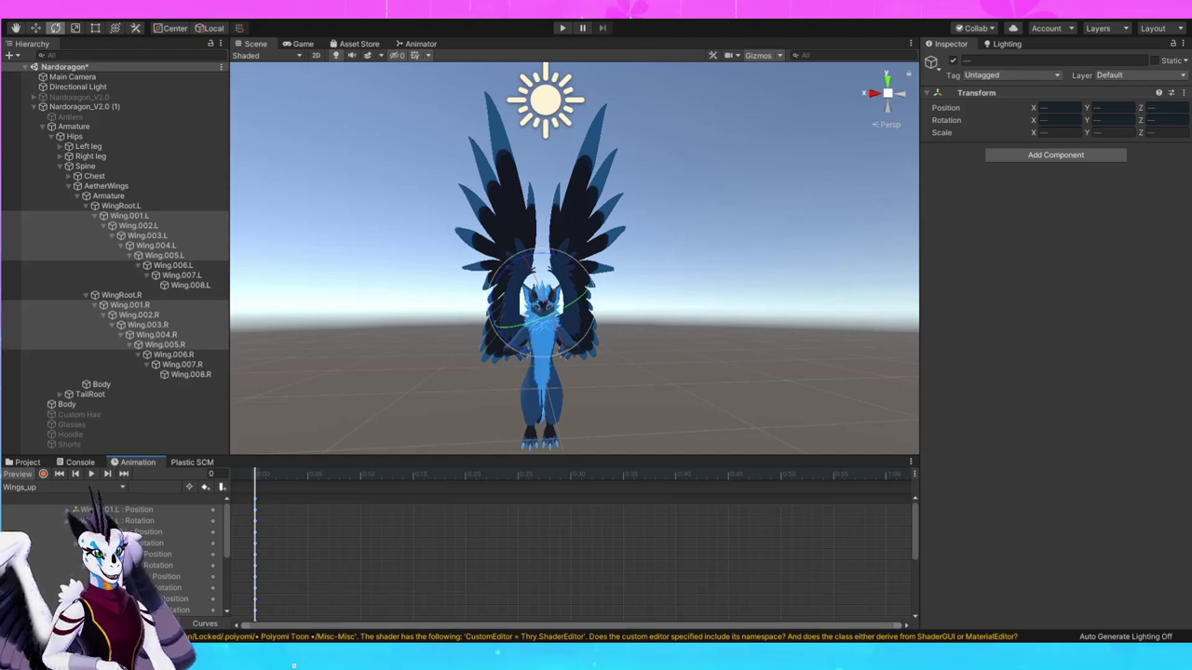
{"action": "key", "text": "period"}
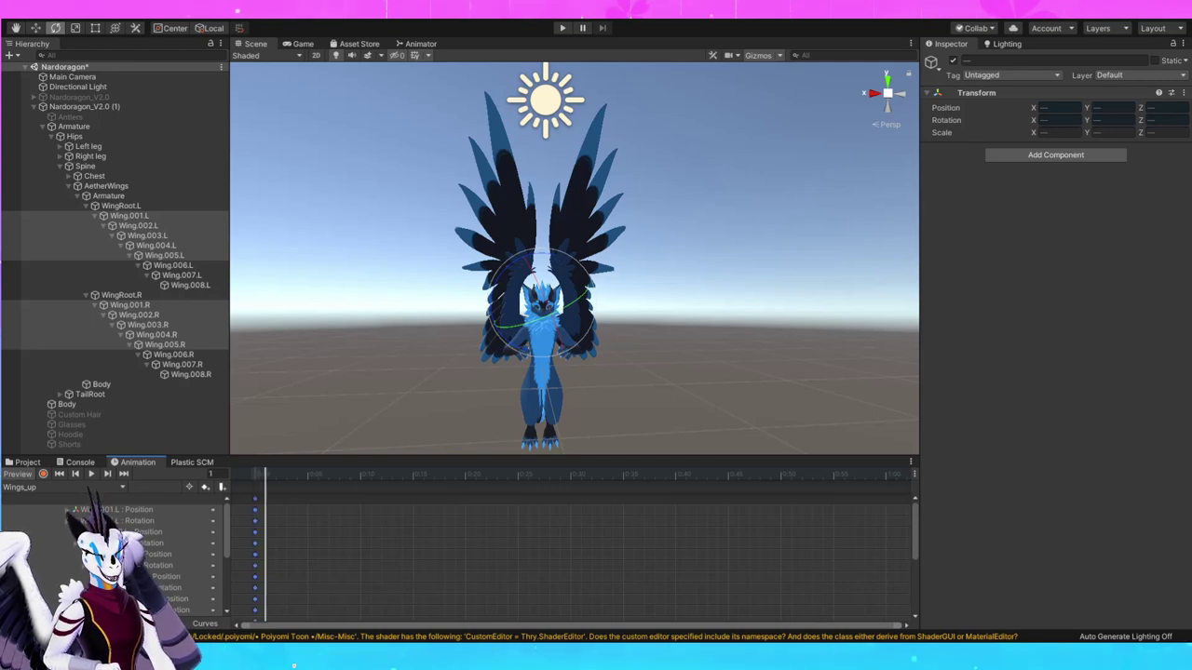
{"action": "key", "text": "ctrl+v"}
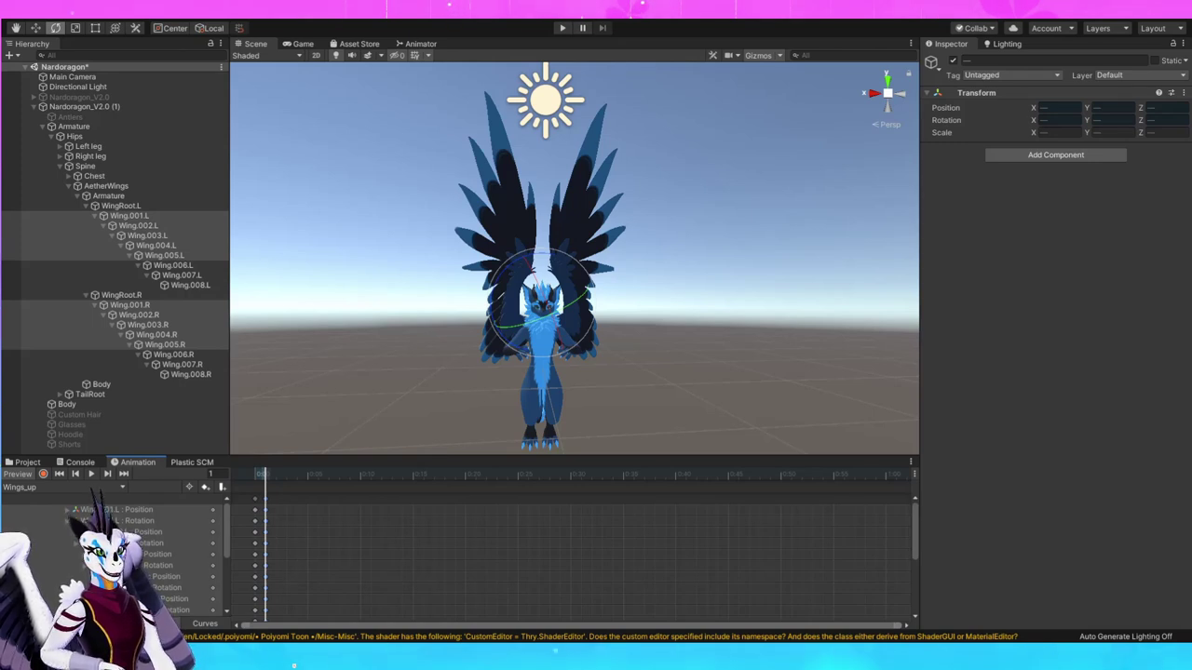
Check that frames 0 and 1 of the Wings_up clip hold the same wing pose and save the scene
{"action": "key", "text": "comma"}
{"action": "key", "text": "period"}
{"action": "key", "text": "comma"}
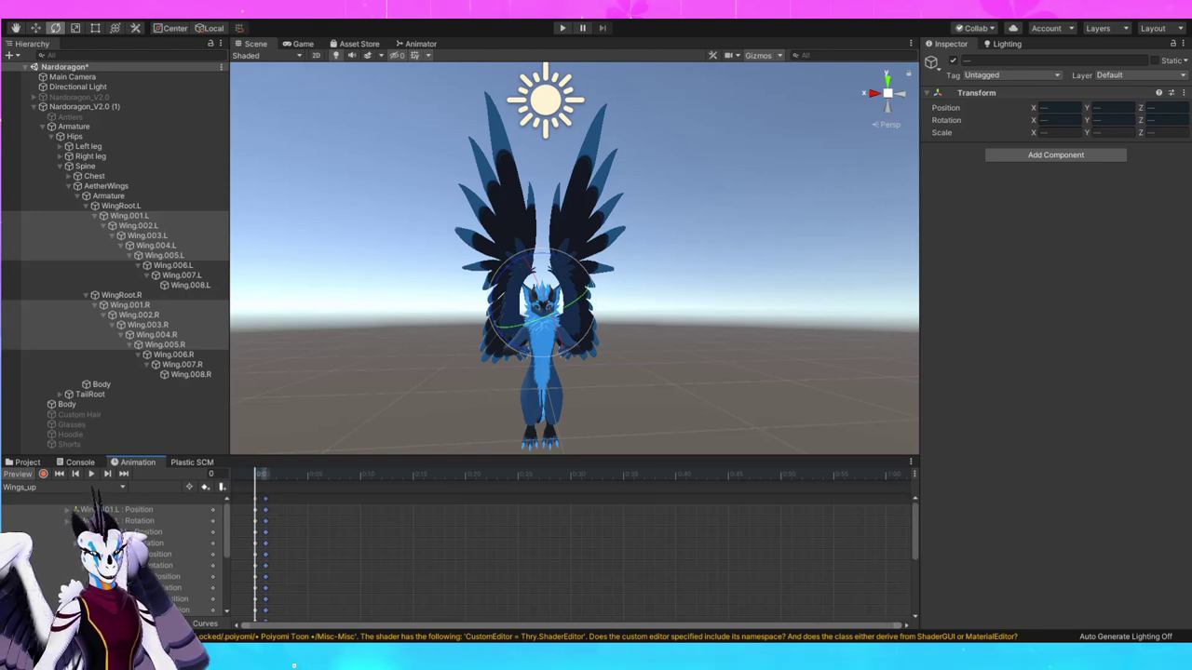
{"action": "key", "text": "ctrl+s"}
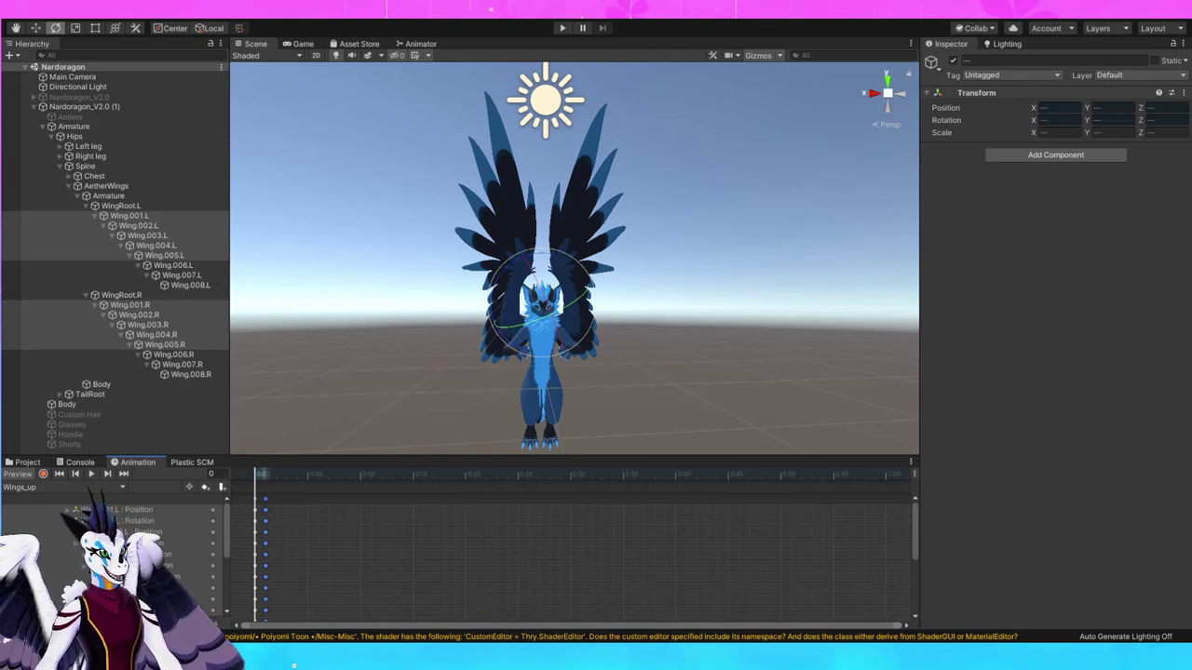
Turn off the animation preview and select the Wings_up clip in the project's Assets folder
{"action": "left_click", "coordinate": [17, 474]}
{"action": "mouse_move", "coordinate": [558, 280]}
{"action": "middle_mouse_down"}
{"action": "mouse_move", "coordinate": [585, 308]}
{"action": "mouse_move", "coordinate": [565, 288]}
{"action": "middle_mouse_up"}
{"action": "left_click", "coordinate": [27, 463]}
{"action": "left_click", "coordinate": [321, 521]}
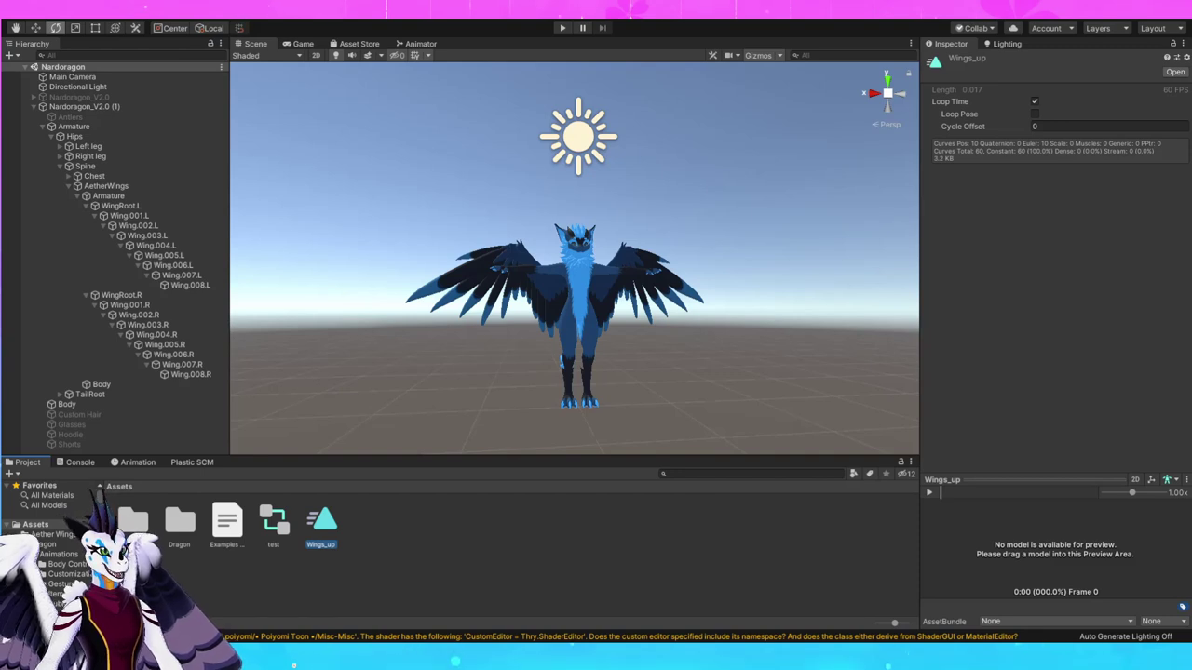
Examine the avatar's resting wing pose from the front and the sides
{"action": "middle_click_drag", "start_coordinate": [568, 294], "coordinate": [533, 356]}
{"action": "right_click_drag", "start_coordinate": [532, 356], "coordinate": [615, 363]}
{"action": "middle_click_drag", "start_coordinate": [614, 363], "coordinate": [761, 317]}
{"action": "middle_click_drag", "start_coordinate": [670, 317], "coordinate": [694, 292]}
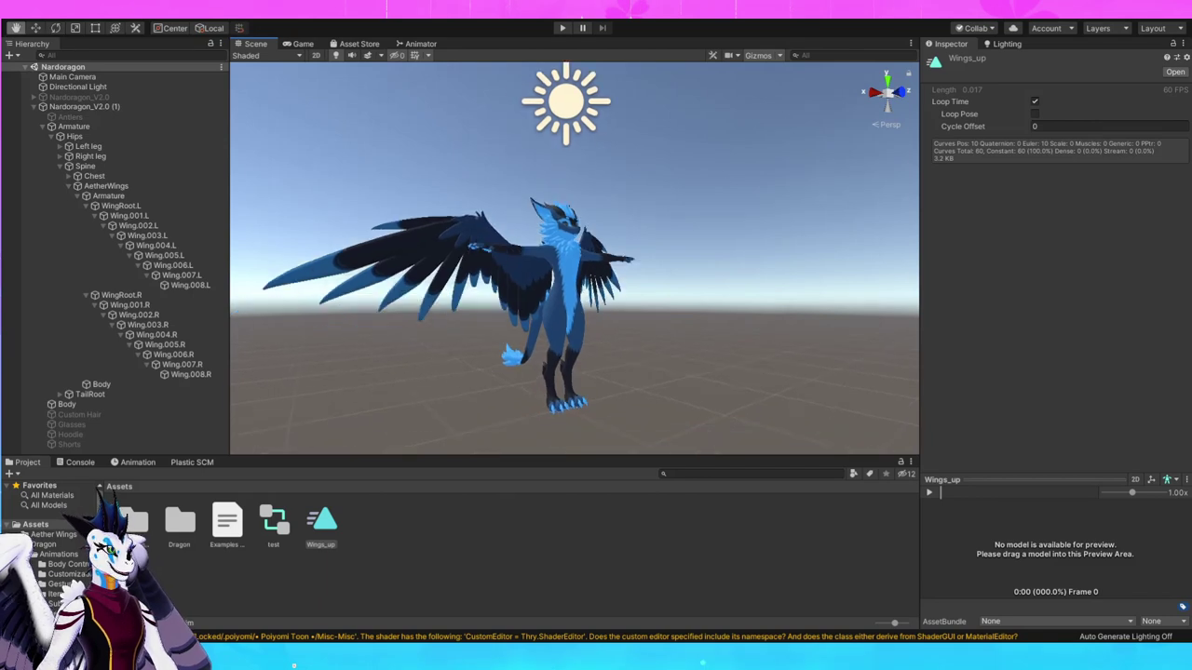
{"action": "right_click_drag", "start_coordinate": [695, 293], "coordinate": [456, 339]}
{"action": "middle_click_drag", "start_coordinate": [652, 298], "coordinate": [410, 354]}
{"action": "middle_click_drag", "start_coordinate": [596, 307], "coordinate": [597, 317]}
{"action": "right_click_drag", "start_coordinate": [597, 316], "coordinate": [660, 326]}
{"action": "middle_click_drag", "start_coordinate": [660, 325], "coordinate": [631, 314]}
{"action": "scroll", "coordinate": [558, 279], "scroll_direction": "down", "scroll_amount": 2}
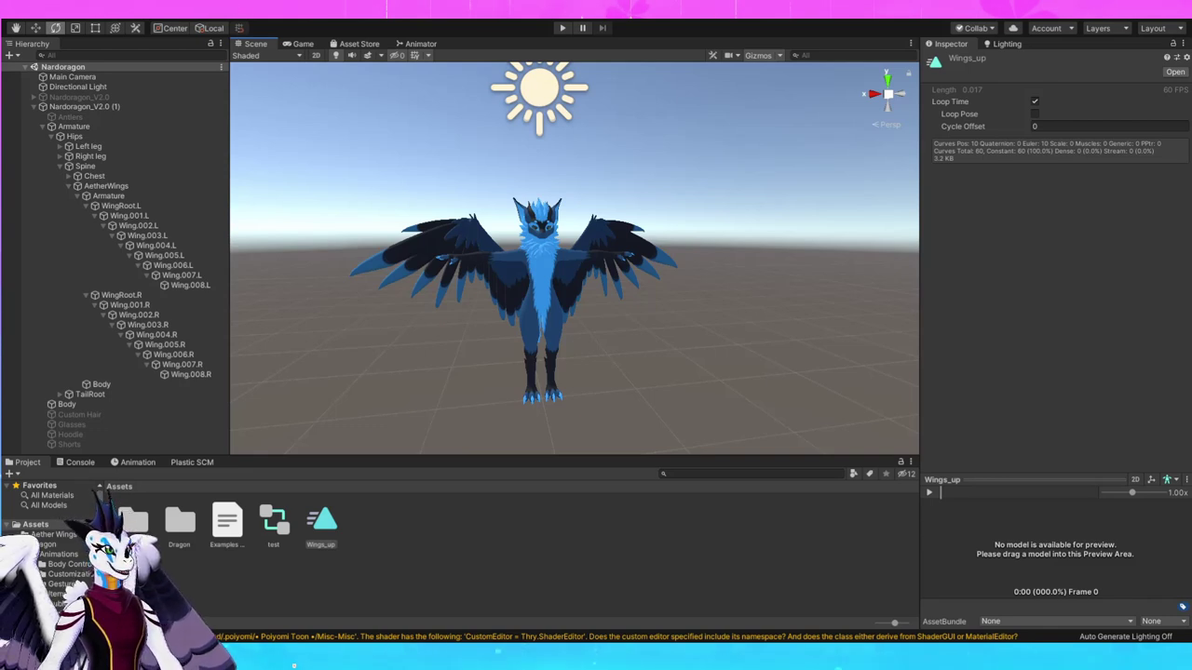
{"action": "key", "text": "a"}
{"action": "right_click_drag", "start_coordinate": [575, 259], "coordinate": [745, 259]}
{"action": "middle_click_drag", "start_coordinate": [574, 279], "coordinate": [696, 282]}
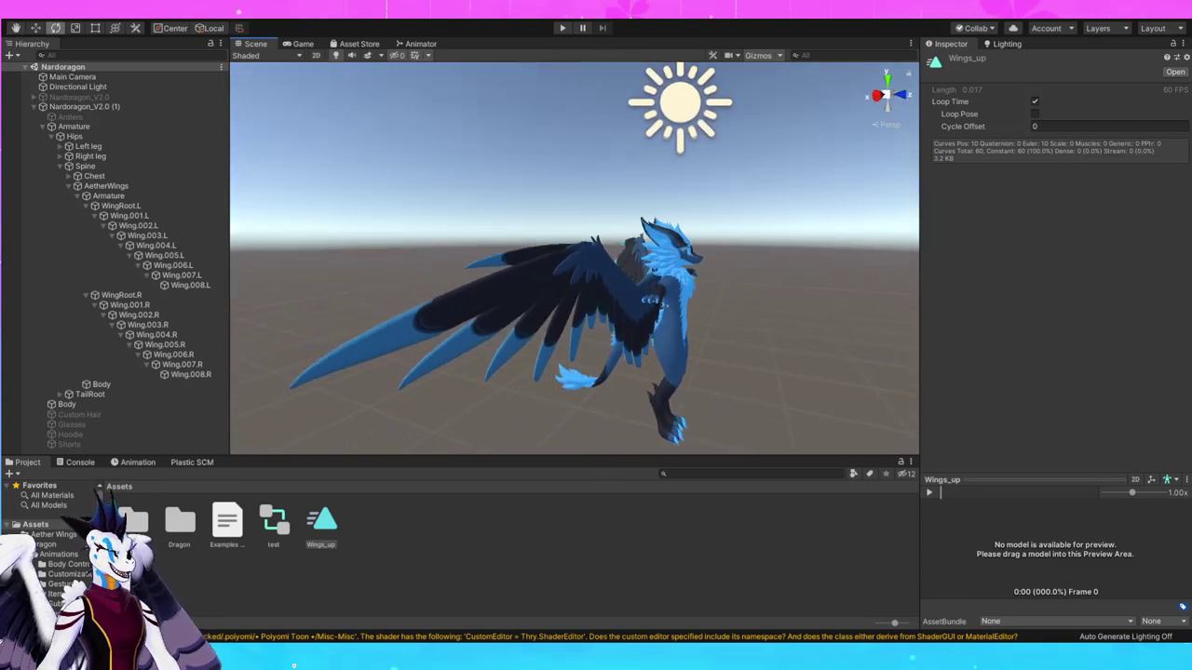
{"action": "key", "text": "d"}
{"action": "right_click_drag", "start_coordinate": [671, 279], "coordinate": [582, 274]}
{"action": "key", "text": "s"}
{"action": "key", "text": "d"}
{"action": "middle_click_drag", "start_coordinate": [558, 275], "coordinate": [631, 256]}
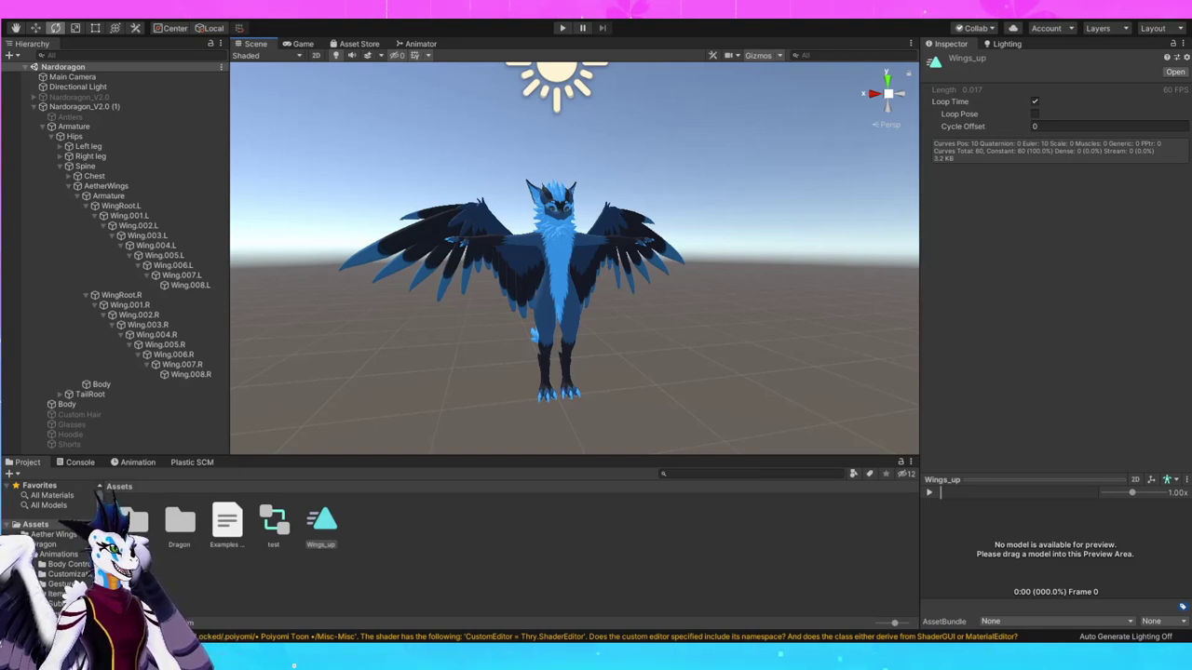
{"action": "middle_click_drag", "start_coordinate": [568, 270], "coordinate": [663, 315]}
{"action": "right_click_drag", "start_coordinate": [663, 314], "coordinate": [735, 318]}
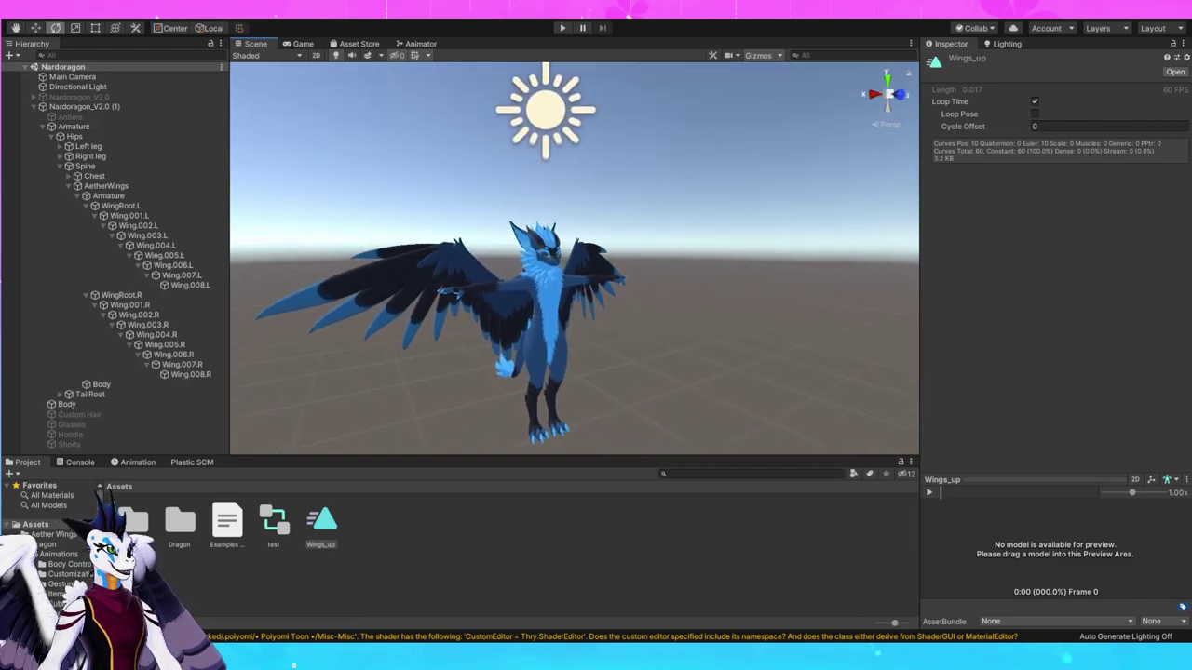
{"action": "middle_click_drag", "start_coordinate": [689, 317], "coordinate": [732, 316]}
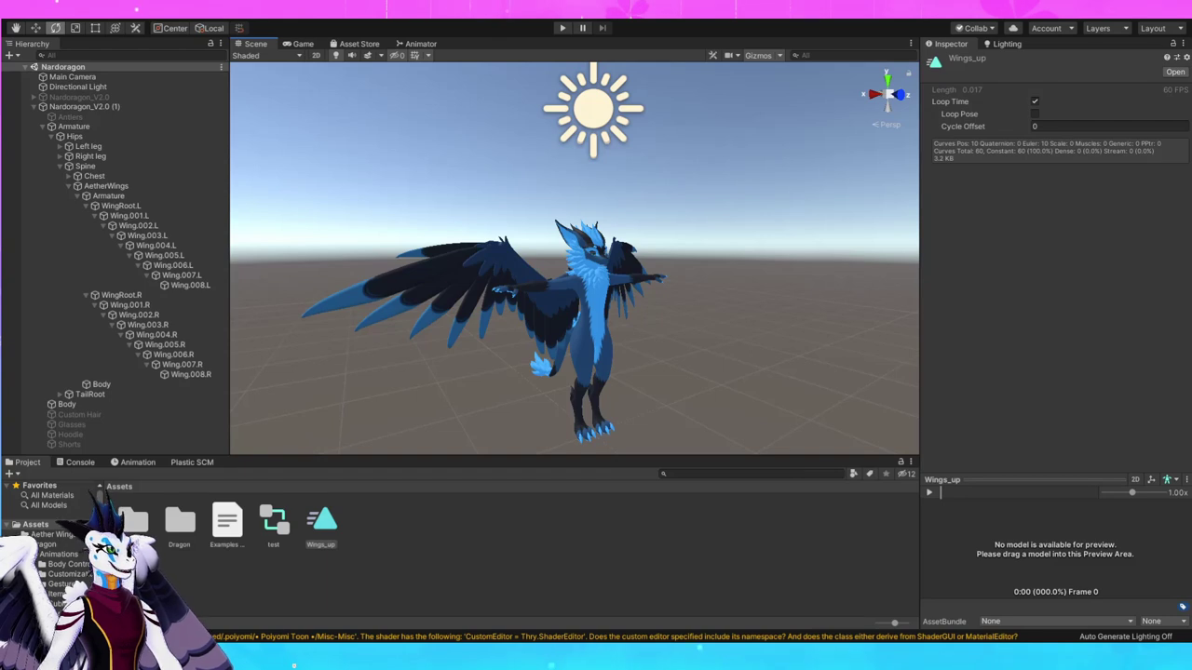
{"action": "left_click_drag", "start_coordinate": [596, 298], "coordinate": [475, 309], "text": "alt"}
{"action": "middle_click_drag", "start_coordinate": [559, 270], "coordinate": [578, 302]}
{"action": "left_click_drag", "start_coordinate": [559, 280], "coordinate": [600, 280], "text": "alt"}
{"action": "middle_click_drag", "start_coordinate": [549, 280], "coordinate": [575, 273]}
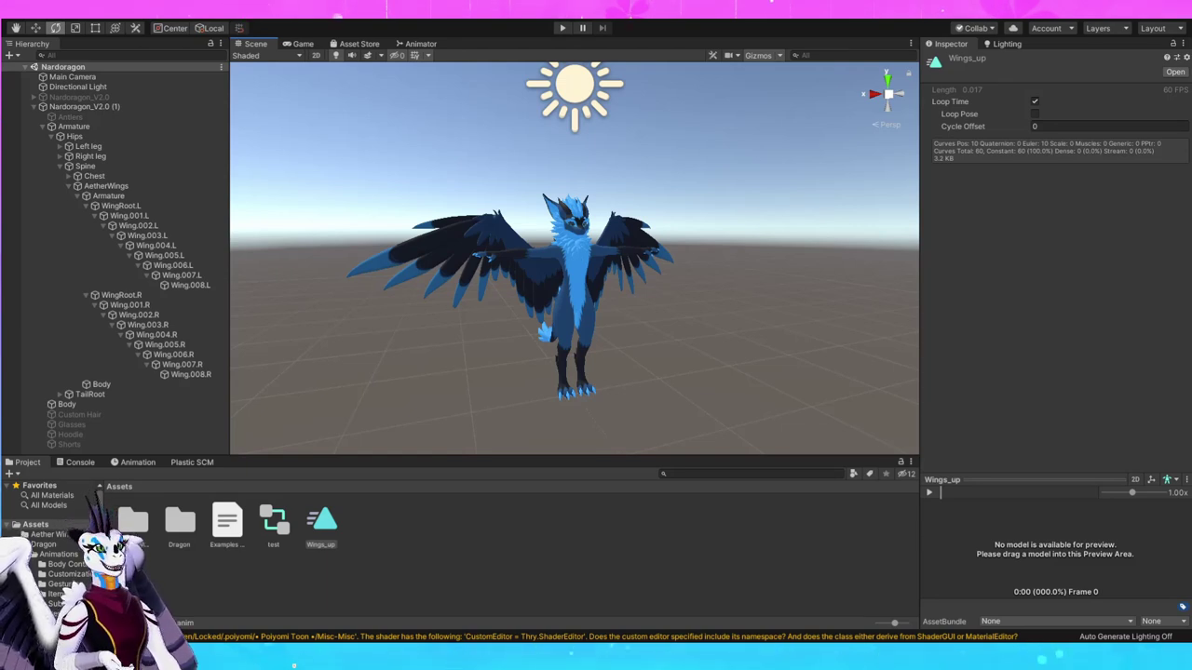
{"action": "middle_click_drag", "start_coordinate": [574, 259], "coordinate": [540, 258]}
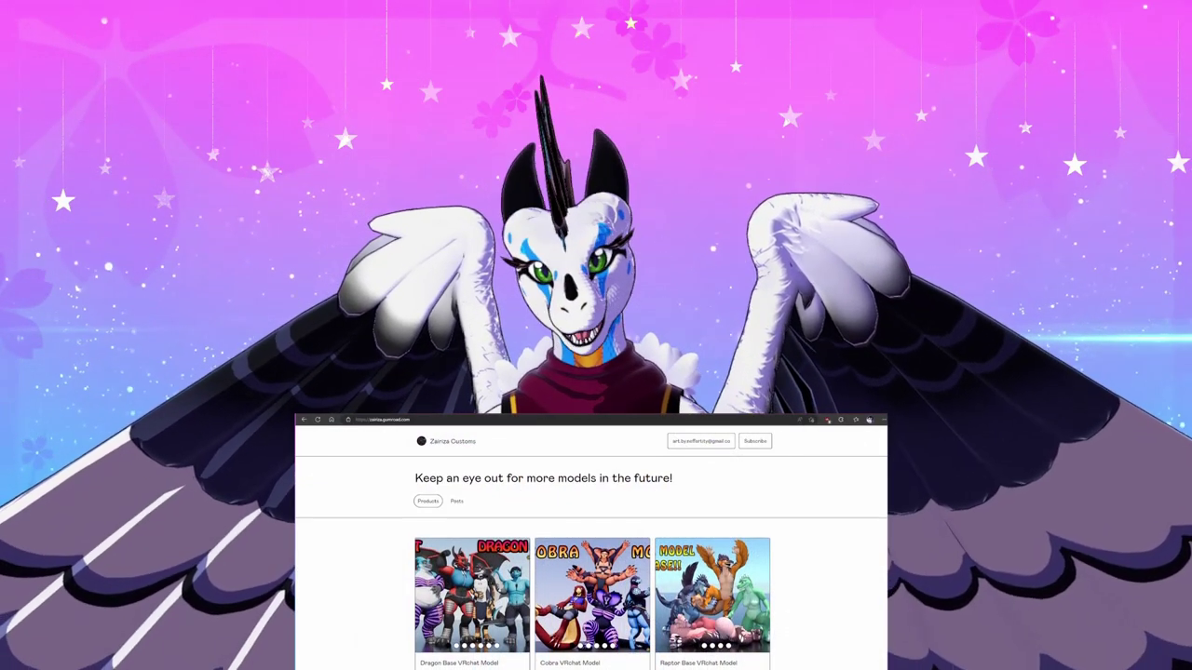
{"action": "scroll", "coordinate": [591, 559], "scroll_direction": "down", "scroll_amount": 1}
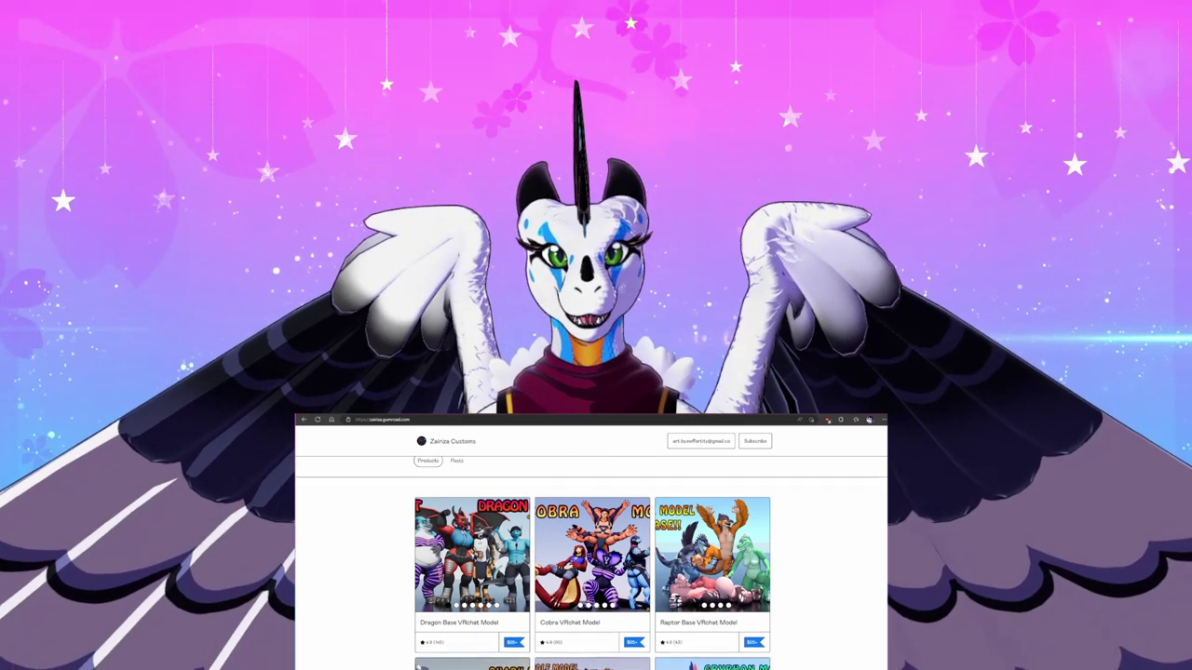
{"action": "scroll", "coordinate": [592, 559], "scroll_direction": "down", "scroll_amount": 1}
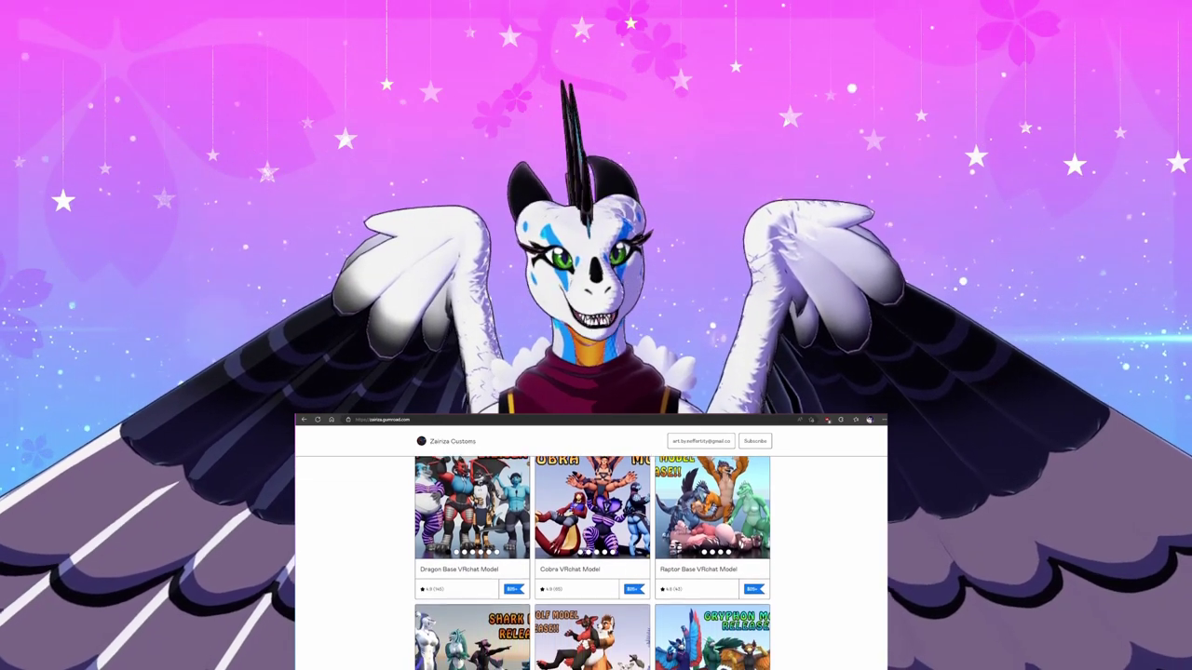
{"action": "scroll", "coordinate": [591, 559], "scroll_direction": "down", "scroll_amount": 1}
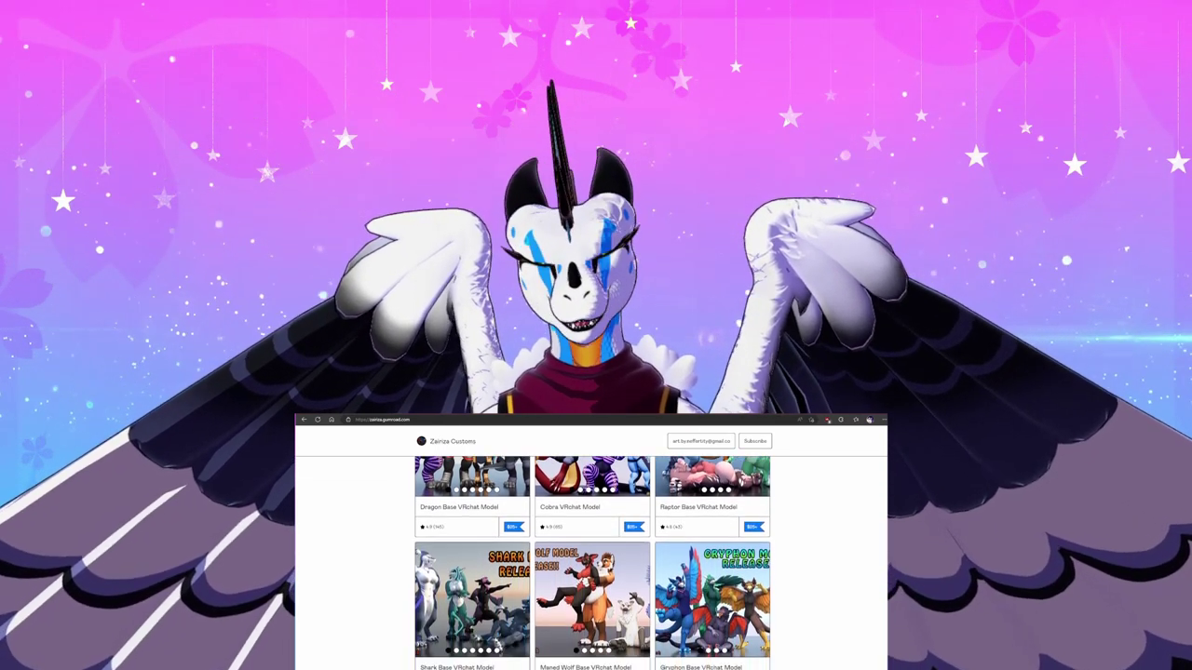